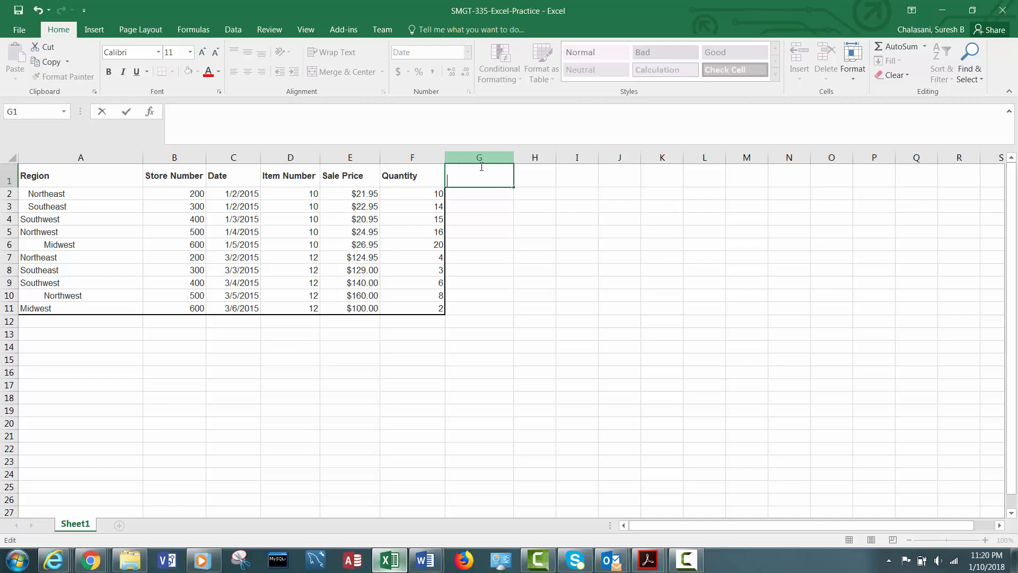
- Enter the column header Total Sale in cell G1
{"action": "type", "text": "Total Sale"}
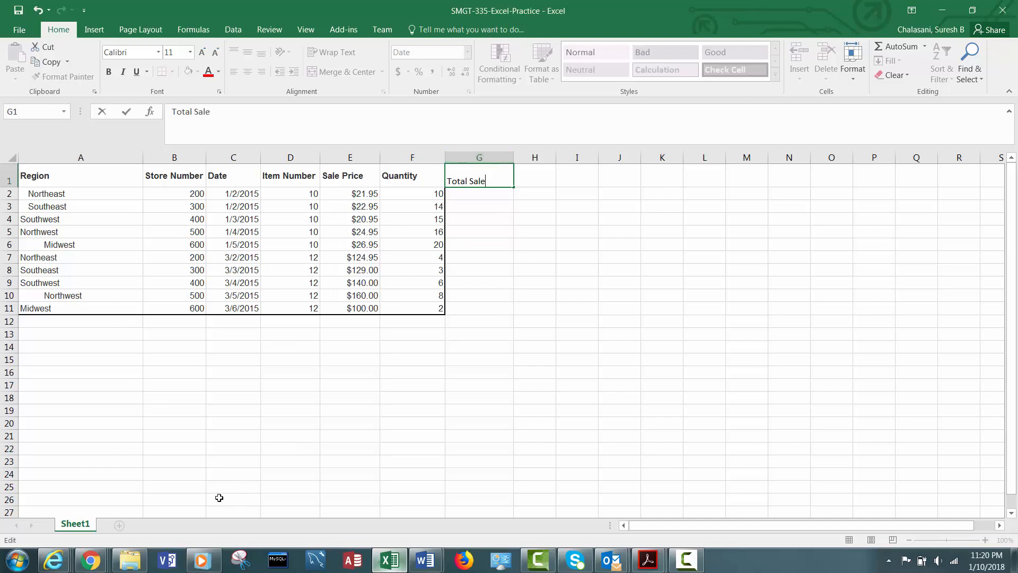
- Switch to the browser to review the assignment instructions, then return to the spreadsheet
{"action": "left_click", "coordinate": [90, 560]}
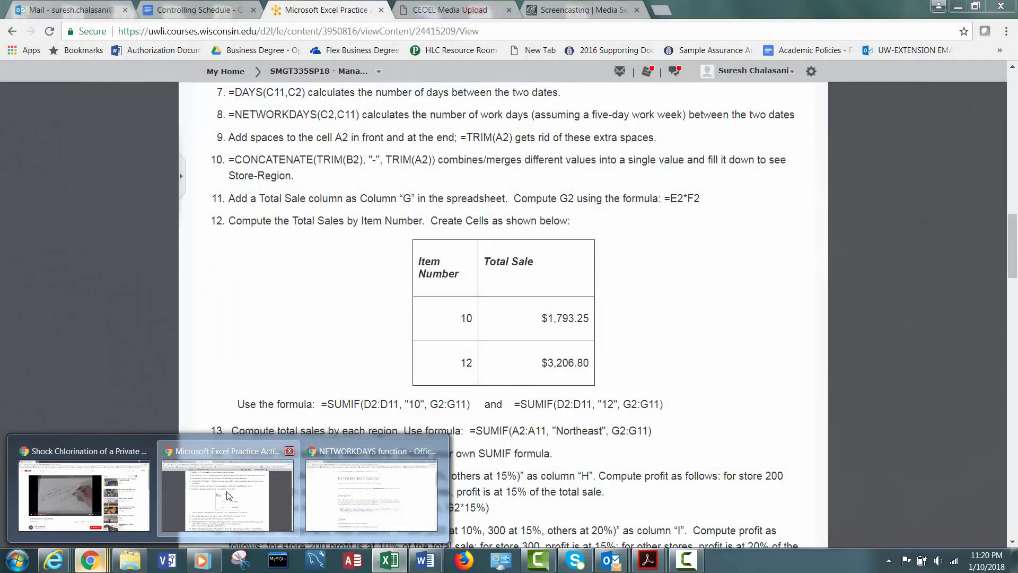
{"action": "left_click", "coordinate": [235, 494]}
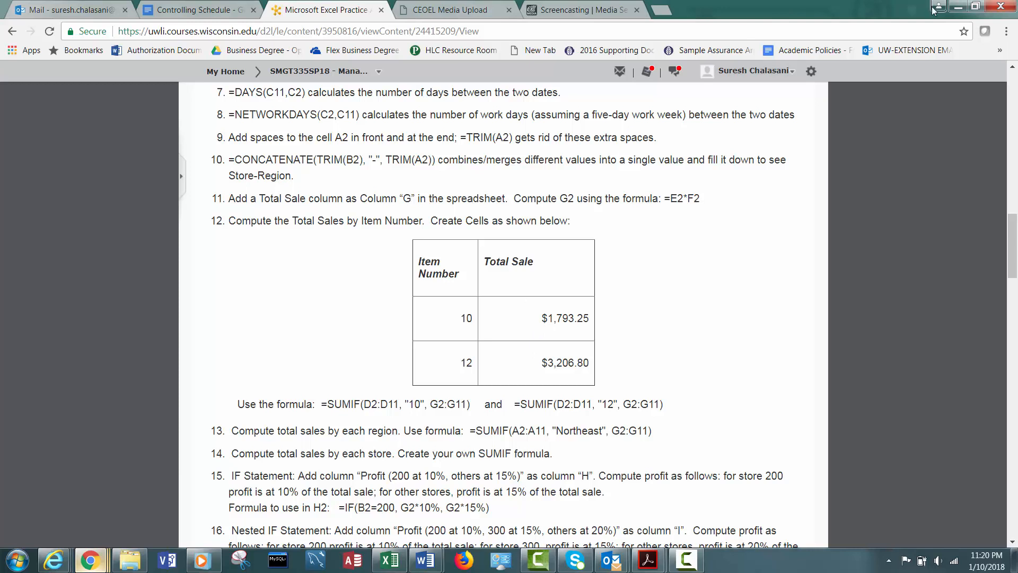
{"action": "left_click", "coordinate": [958, 6]}
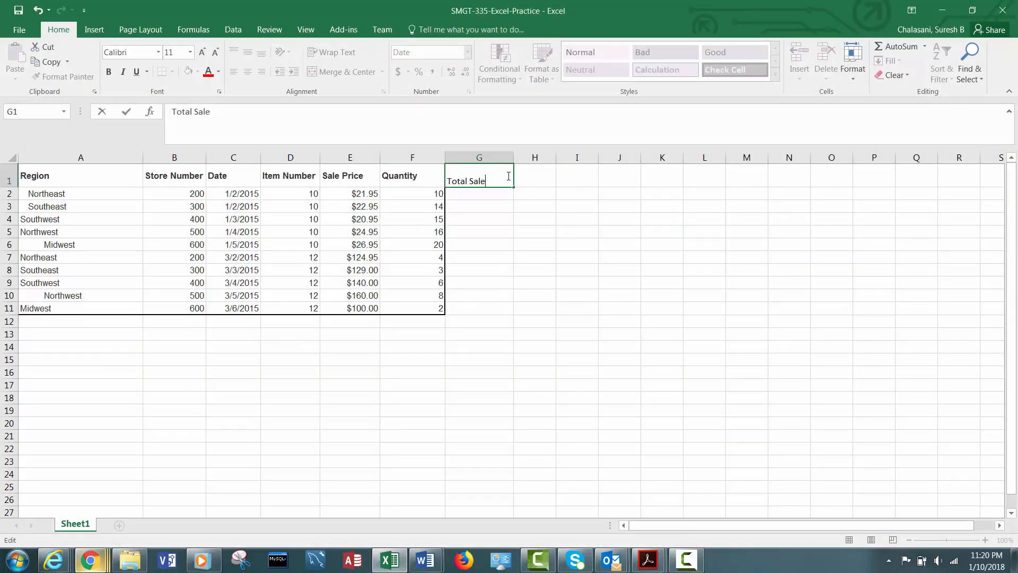
- Format the Total Sale header in G1 as bold Arial at size 10 to match the other headers
{"action": "left_click", "coordinate": [491, 194]}
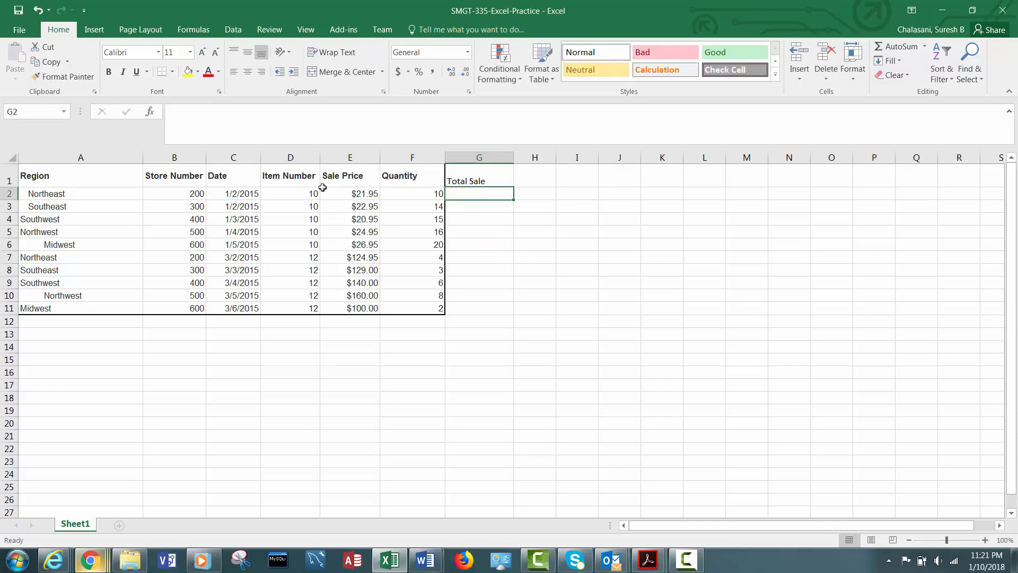
{"action": "left_click", "coordinate": [426, 193]}
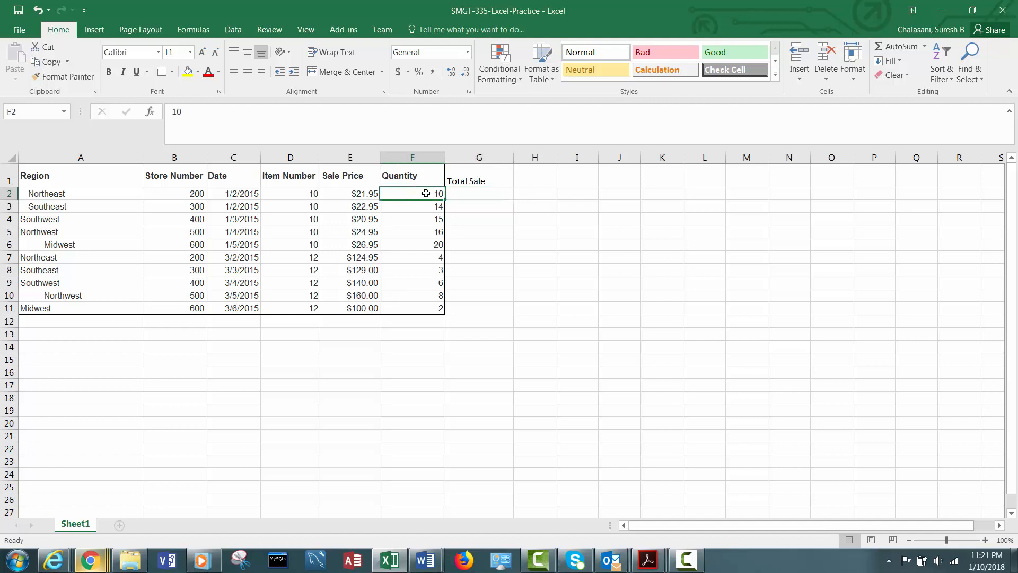
{"action": "left_click", "coordinate": [362, 194]}
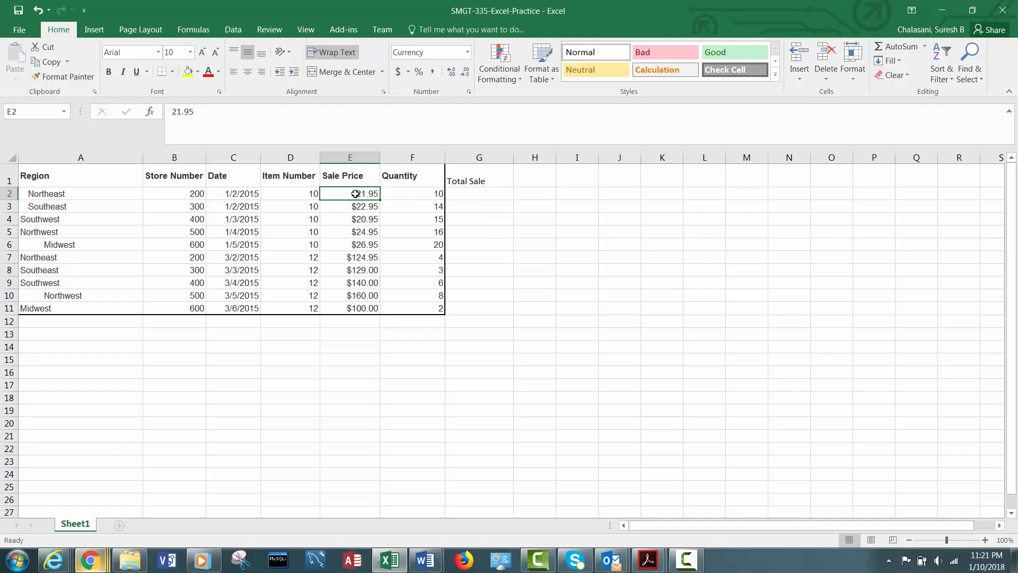
{"action": "left_click", "coordinate": [472, 179]}
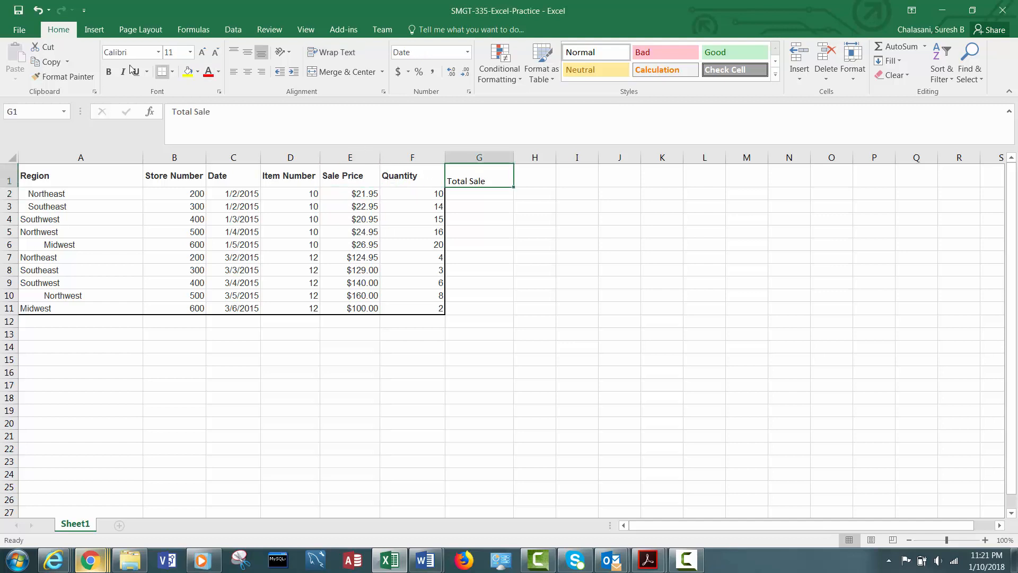
{"action": "left_click", "coordinate": [115, 72]}
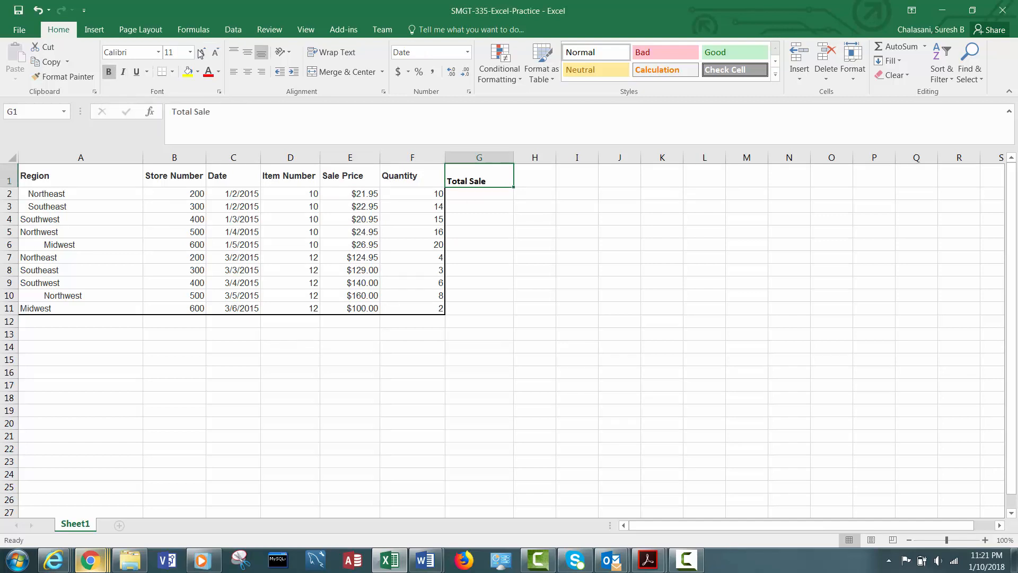
{"action": "left_click", "coordinate": [158, 53]}
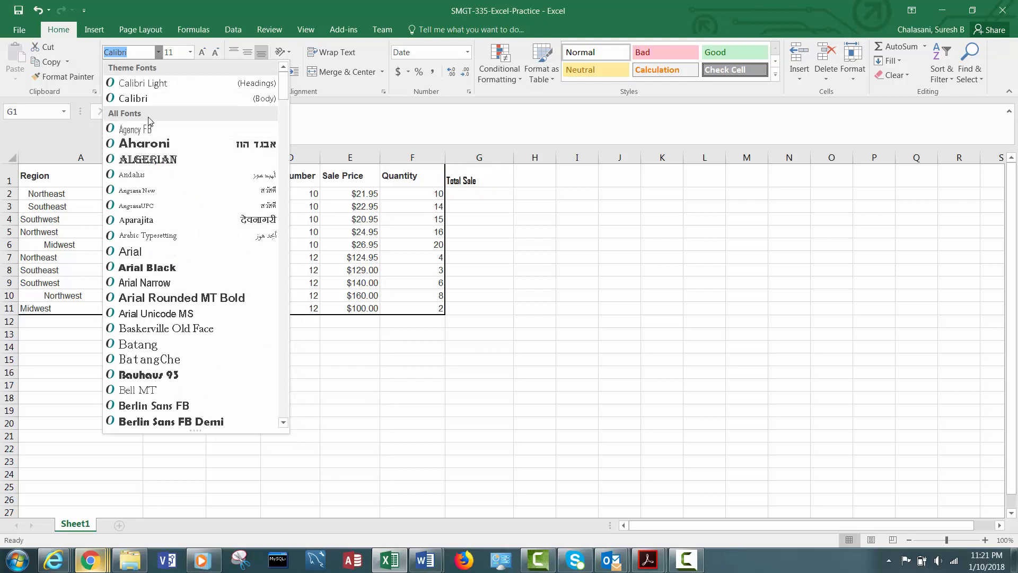
{"action": "left_click", "coordinate": [133, 251]}
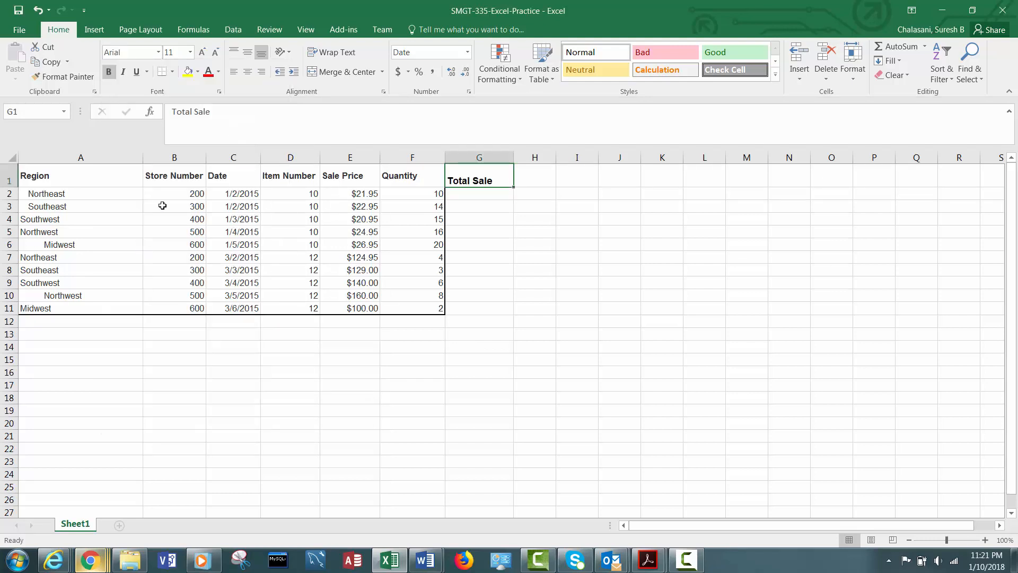
{"action": "left_click", "coordinate": [404, 171]}
{"action": "left_click", "coordinate": [496, 179]}
{"action": "left_click", "coordinate": [190, 52]}
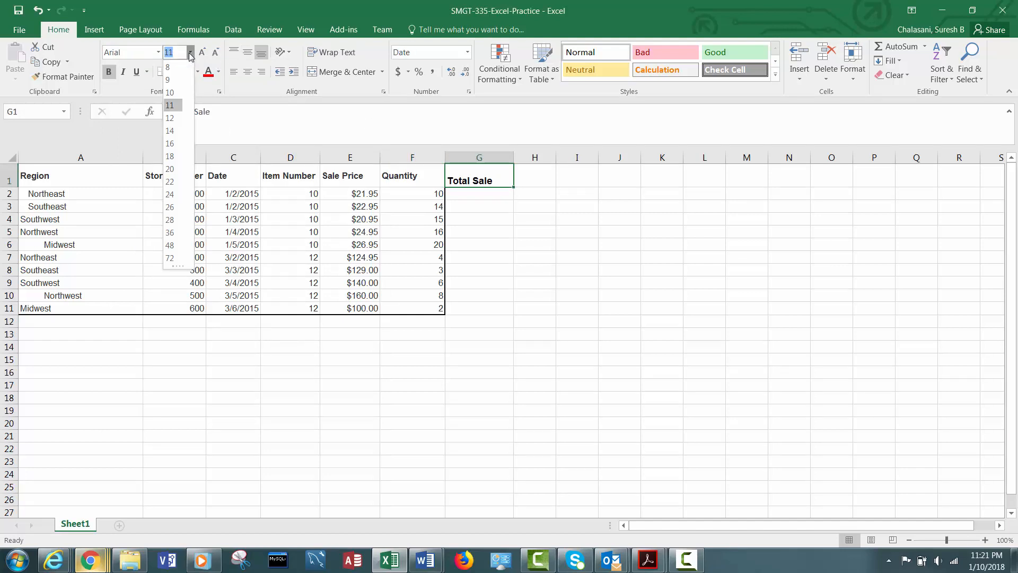
{"action": "left_click", "coordinate": [172, 93]}
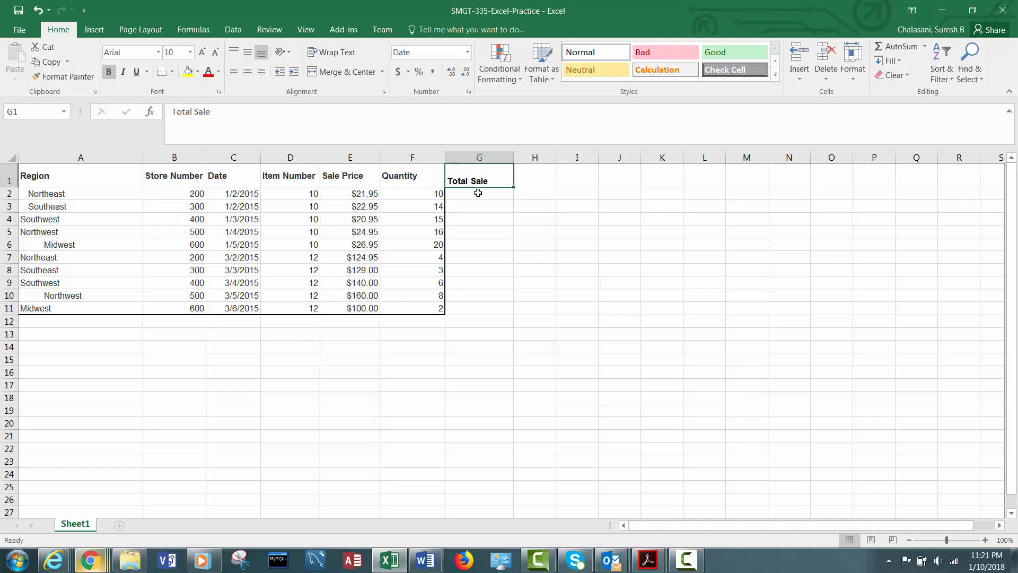
- Enter the formula =E2*F2 in G2 to compute the first row's total sale
{"action": "left_click", "coordinate": [478, 193]}
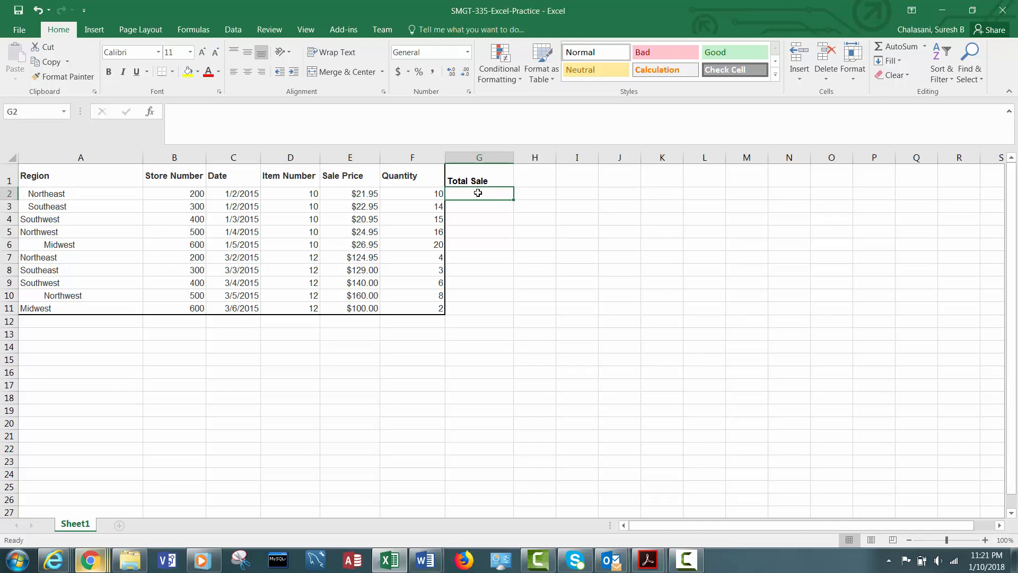
{"action": "type", "text": "="}
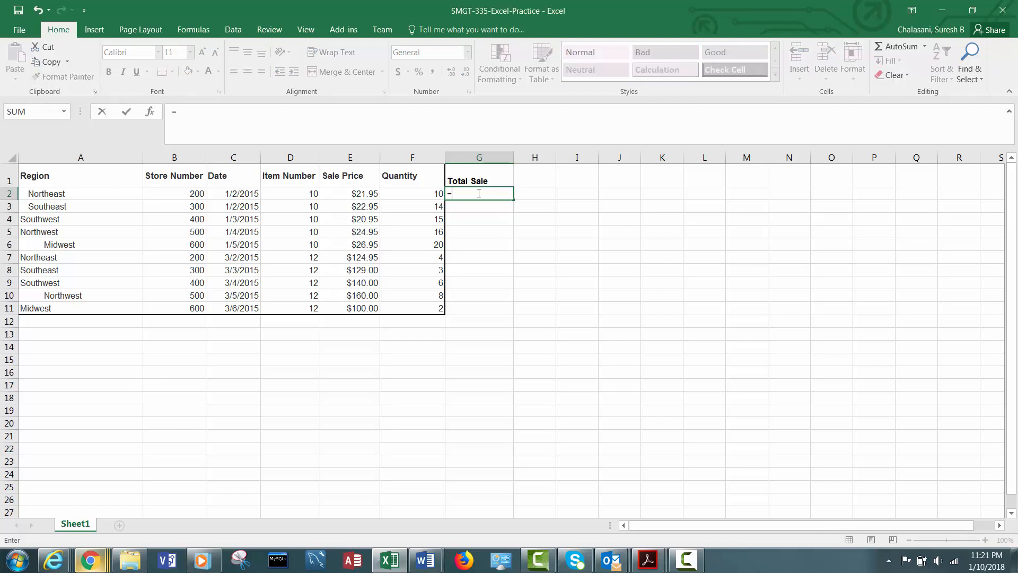
{"action": "type", "text": "E"}
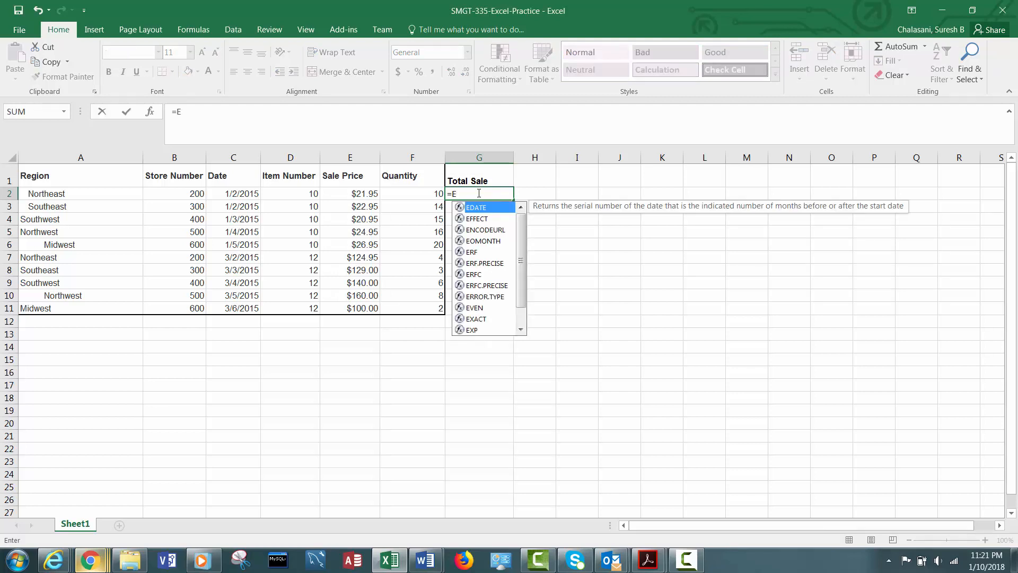
{"action": "type", "text": "2"}
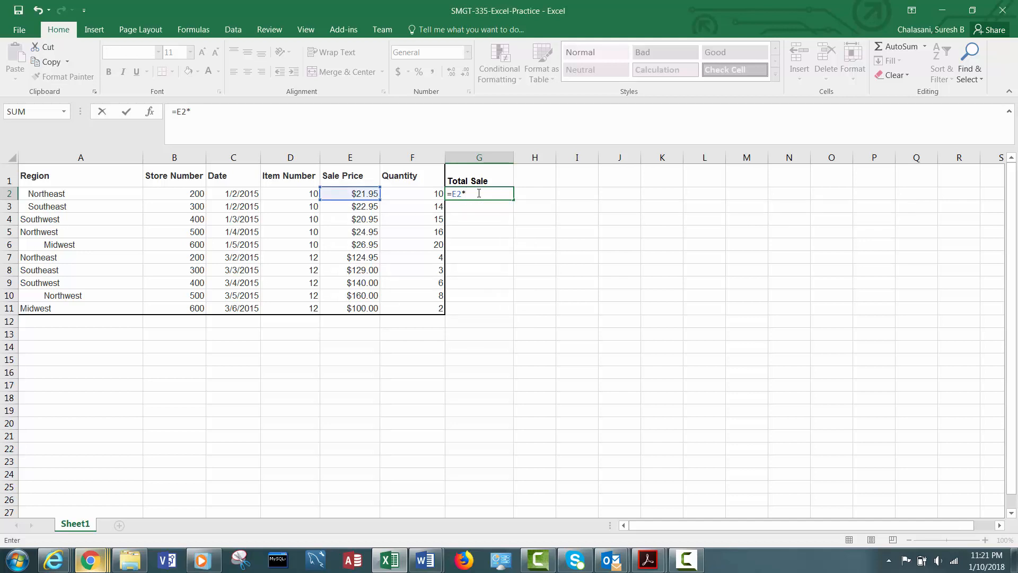
{"action": "type", "text": "*F2"}
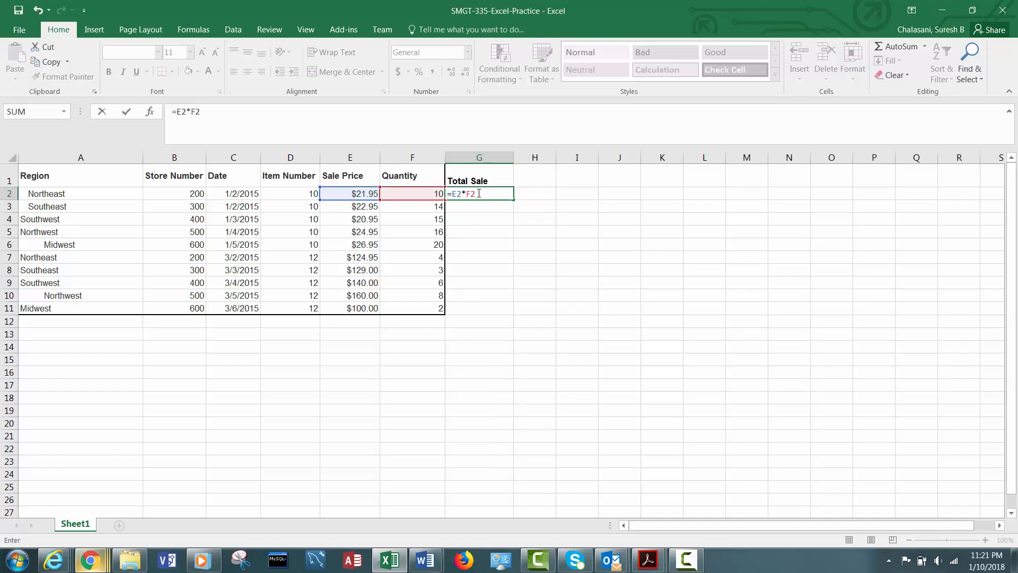
{"action": "key", "text": "Return"}
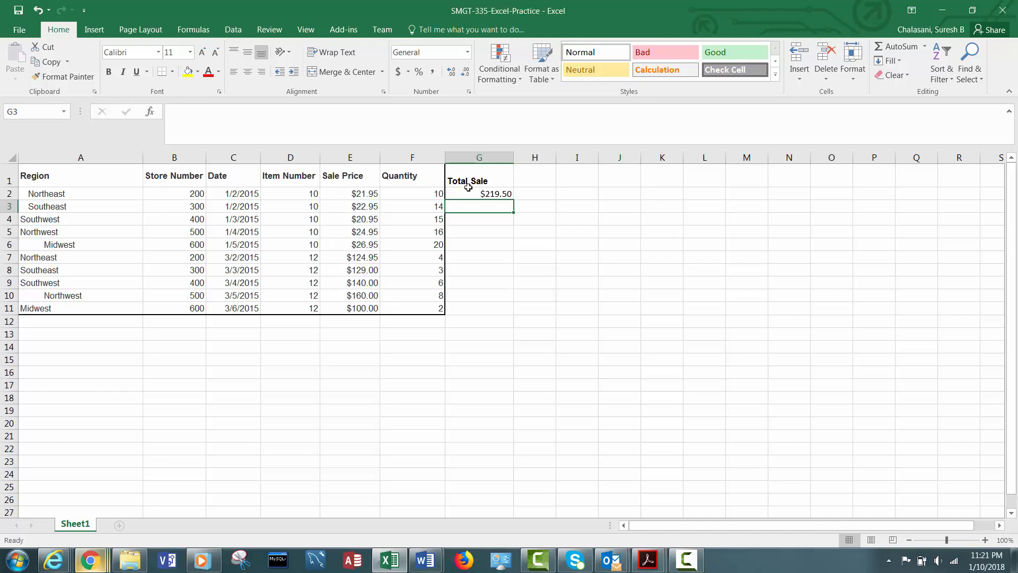
- Fill the G2 total sale formula down through G11
{"action": "left_click", "coordinate": [489, 194]}
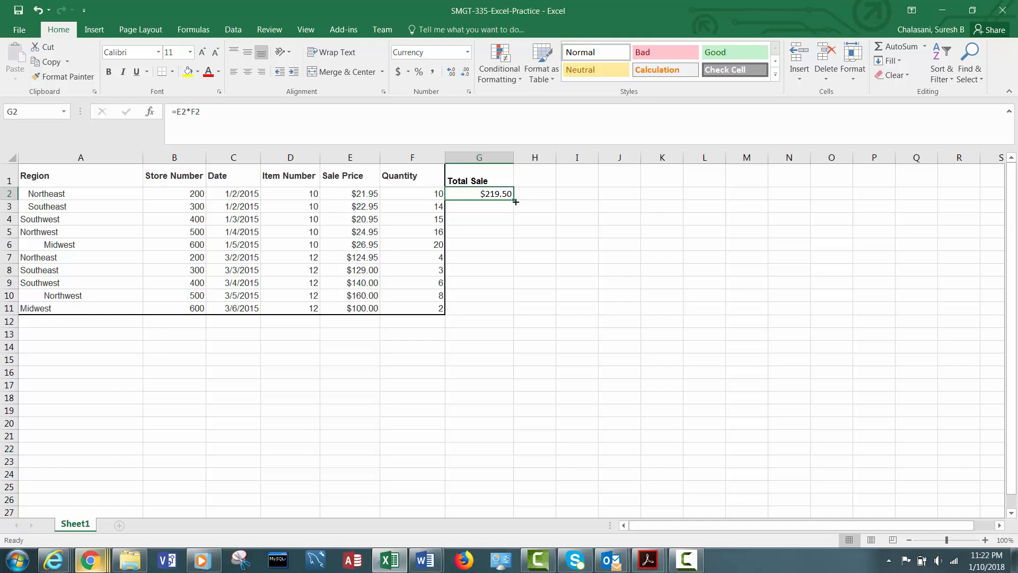
{"action": "left_click_drag", "start_coordinate": [514, 200], "coordinate": [515, 200]}
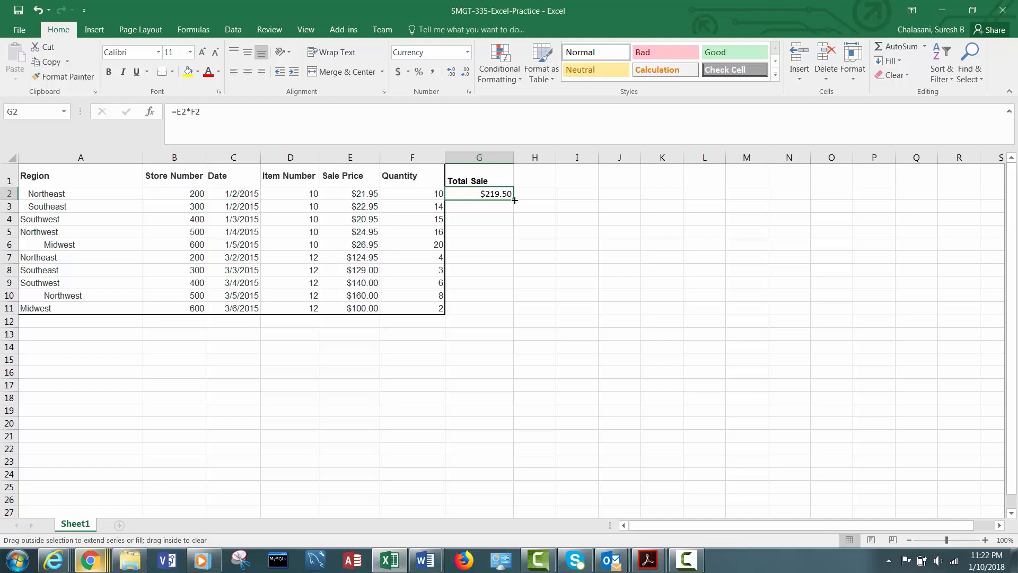
{"action": "left_click_drag", "start_coordinate": [516, 213], "coordinate": [504, 318]}
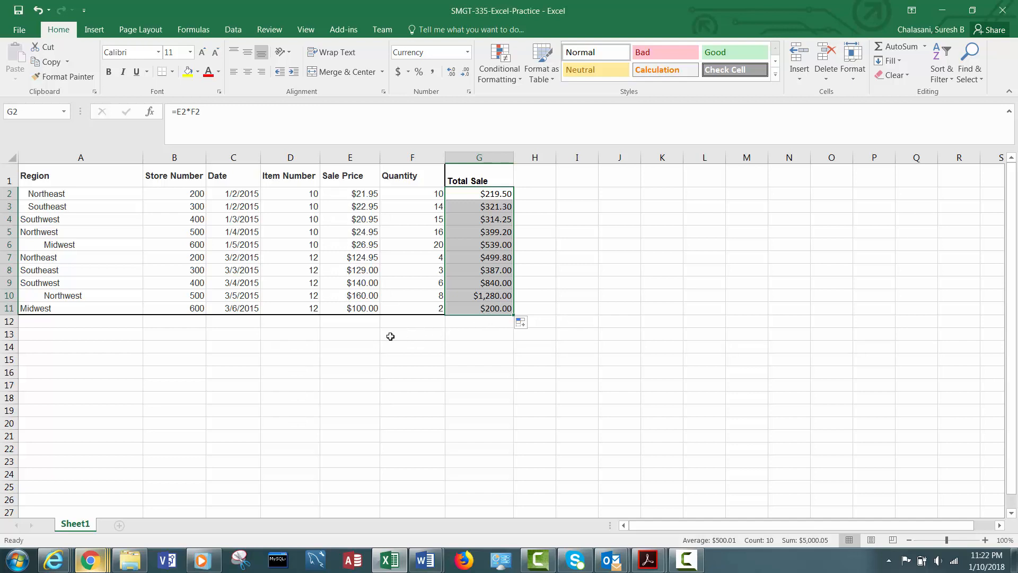
{"action": "left_click", "coordinate": [390, 336]}
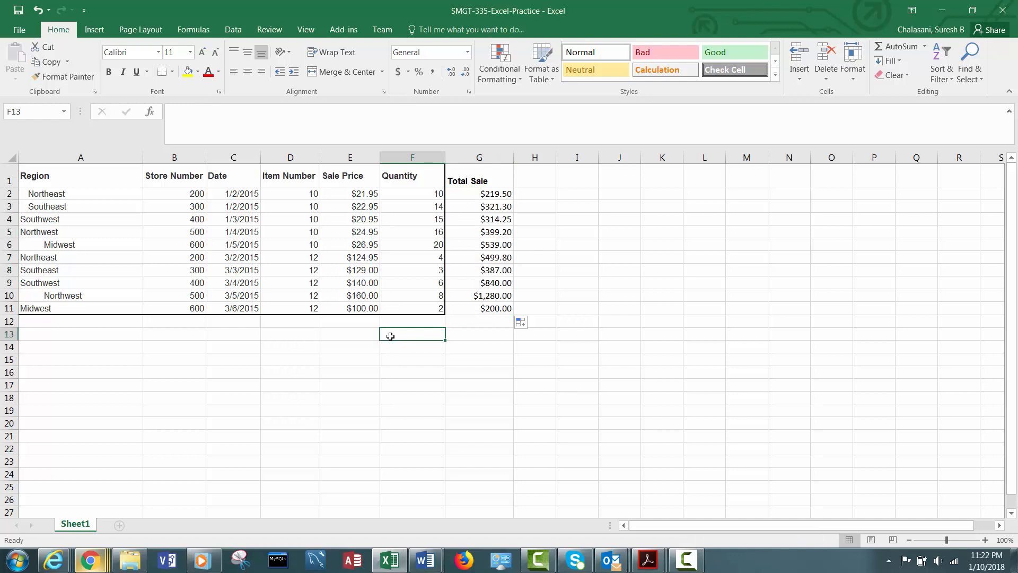
- Label F13 as TOTAL and enter =sum(G2:G11) in G13 to total the sales column
{"action": "type", "text": "TOTAL"}
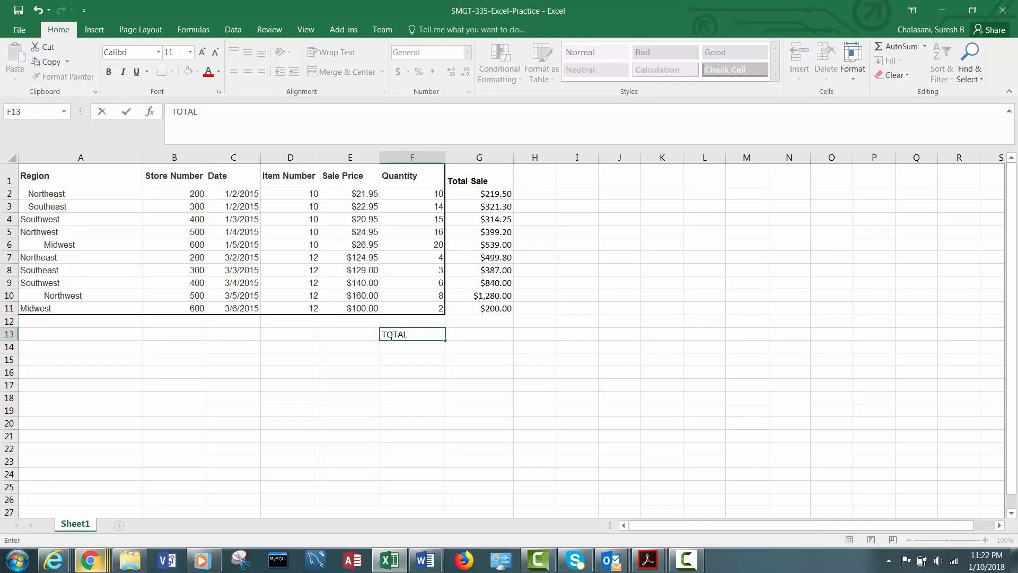
{"action": "key", "text": "Tab"}
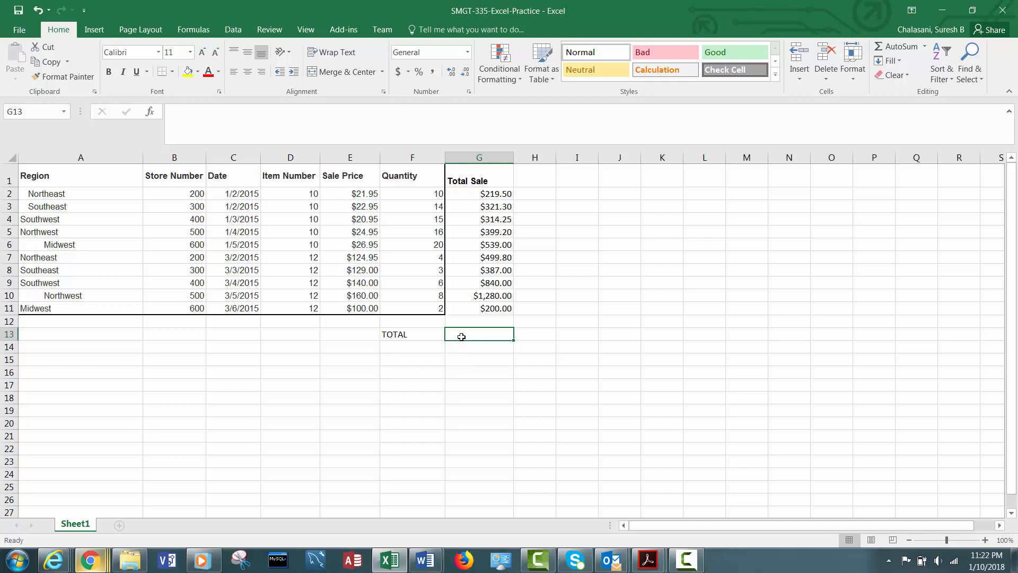
{"action": "type", "text": "=sum("}
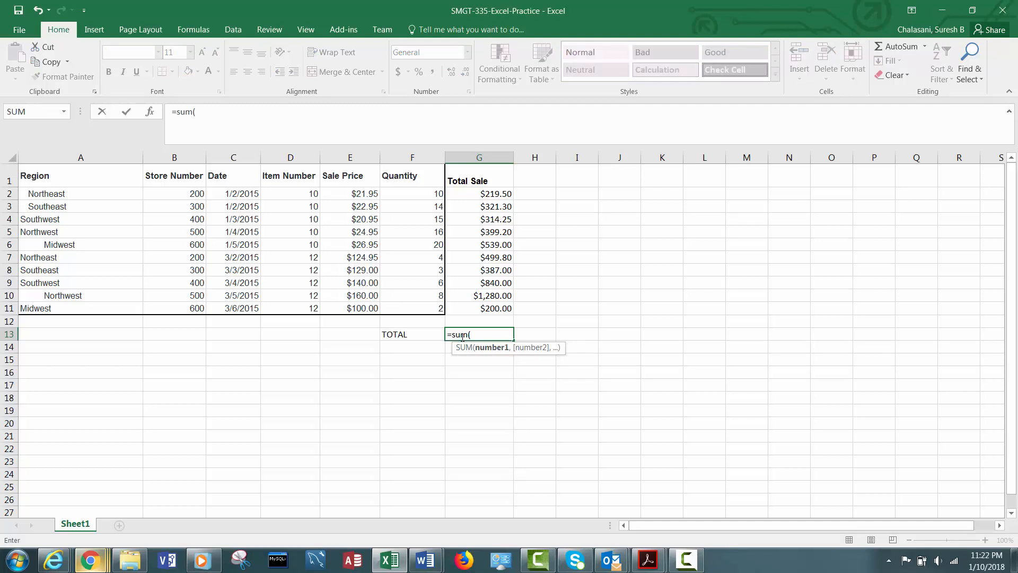
{"action": "type", "text": "G2:"}
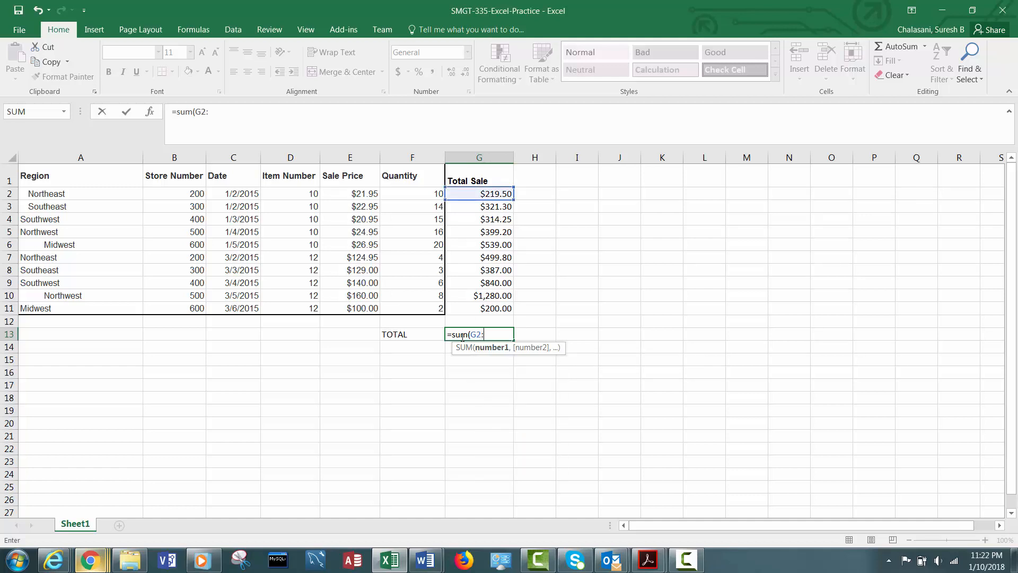
{"action": "type", "text": "G11)"}
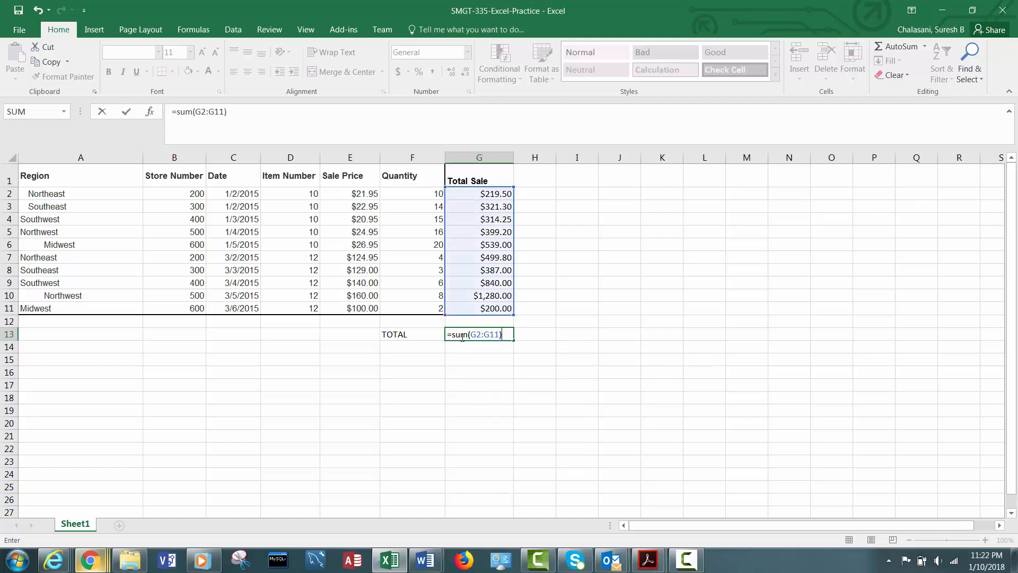
{"action": "key", "text": "Return"}
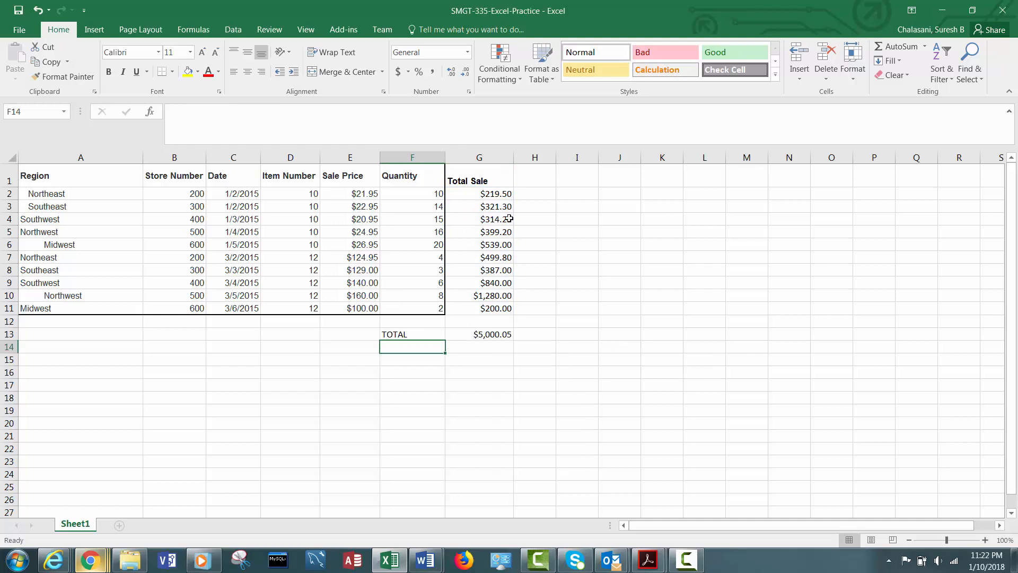
- Inspect the formulas in the grand total cell and the Total Sale column
{"action": "left_click", "coordinate": [486, 333]}
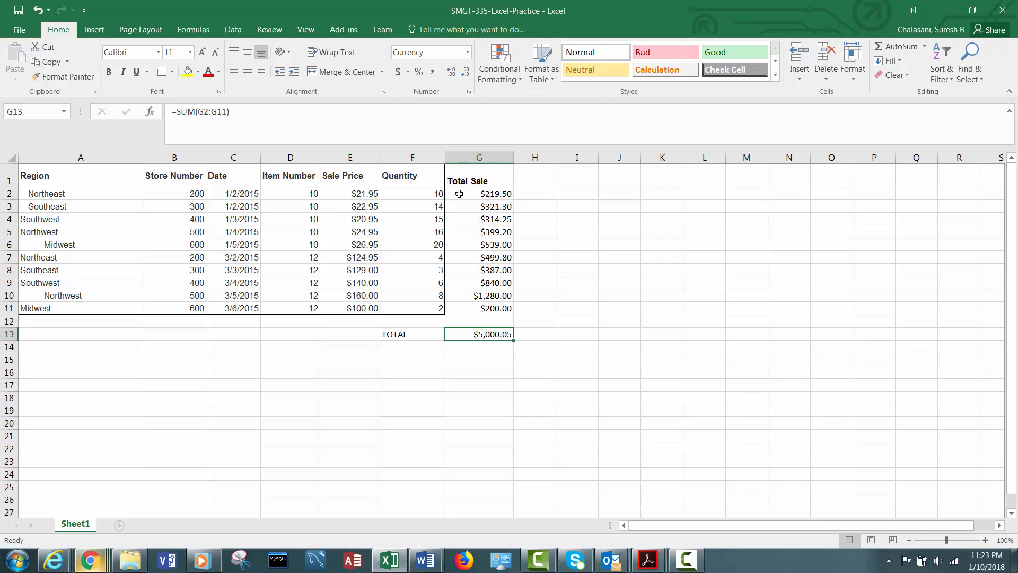
{"action": "left_click_drag", "start_coordinate": [461, 194], "coordinate": [483, 307]}
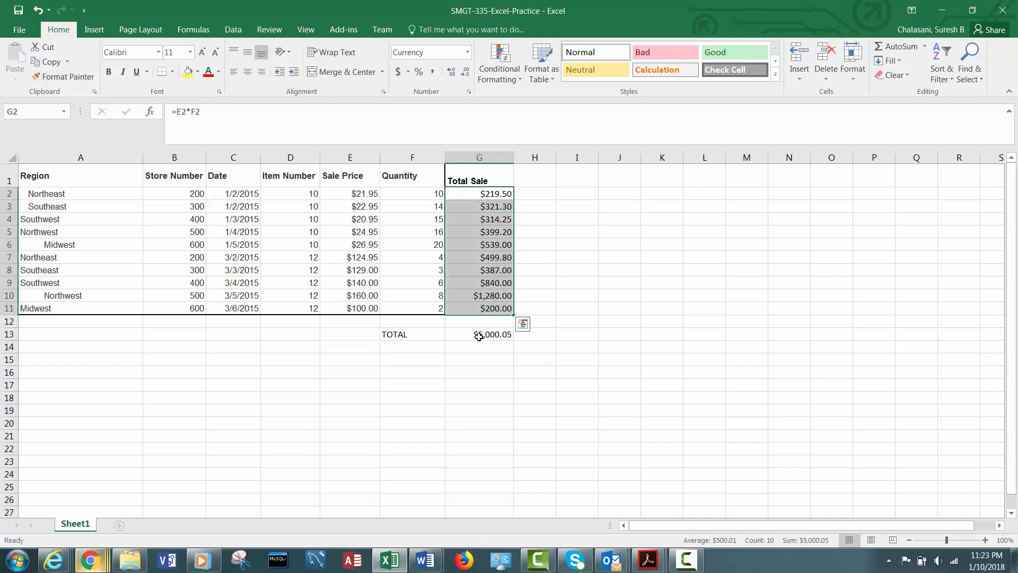
{"action": "left_click", "coordinate": [480, 195]}
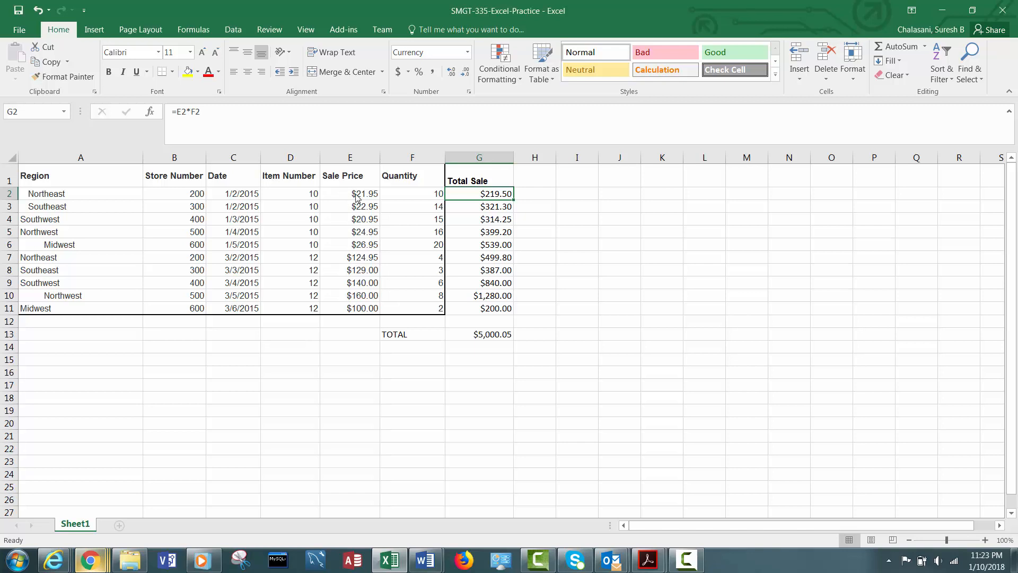
{"action": "left_click", "coordinate": [669, 145]}
{"action": "left_click", "coordinate": [481, 335]}
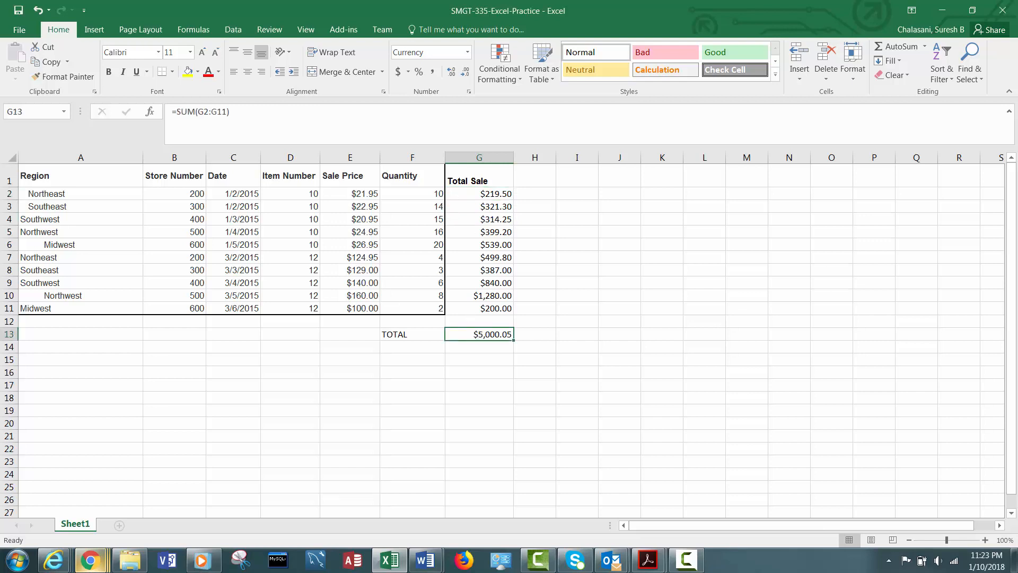
- Switch to the browser tab with the practice instructions to read the next task
{"action": "mouse_move", "coordinate": [91, 560]}
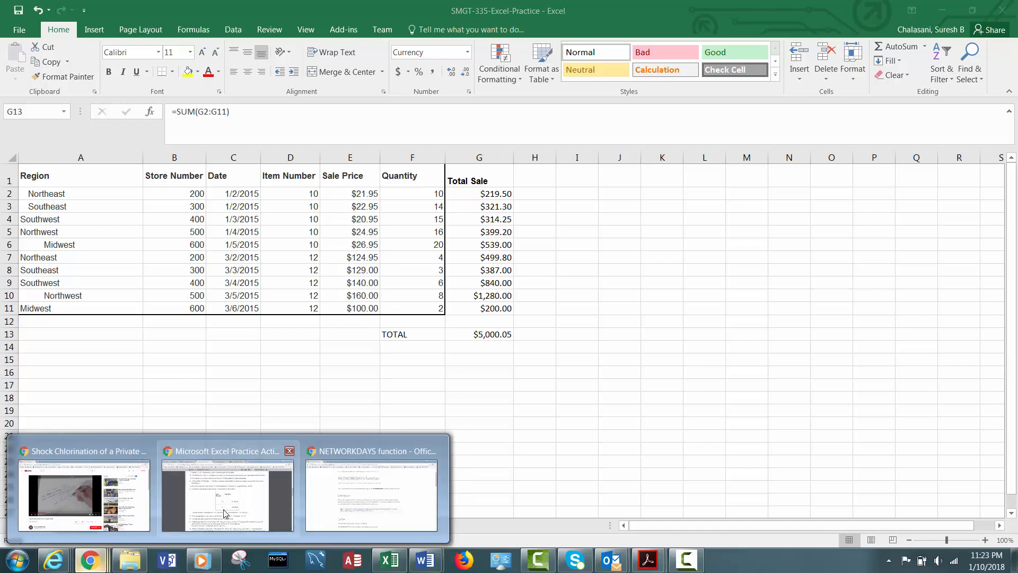
{"action": "left_click", "coordinate": [203, 515]}
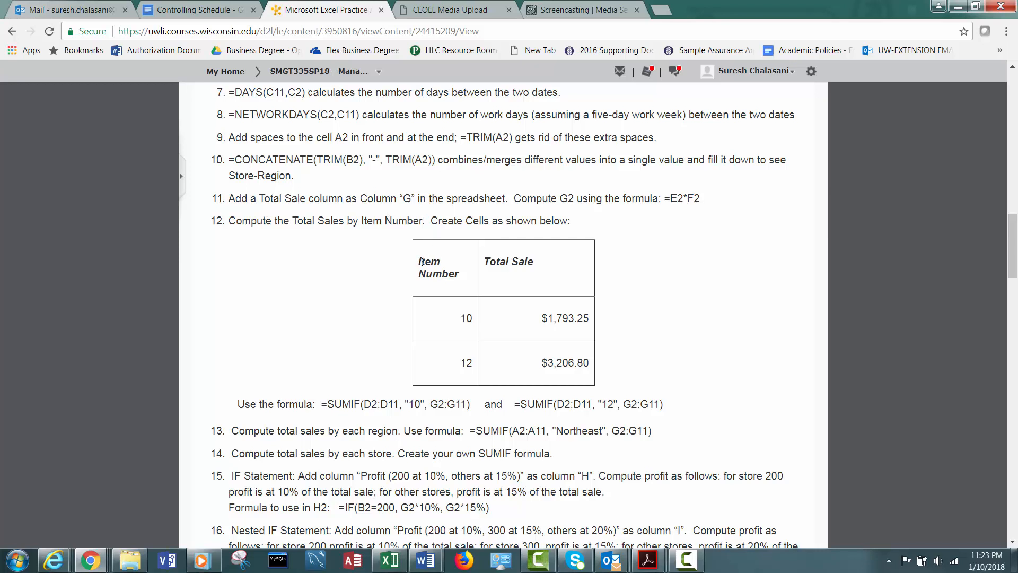
- Copy the Item Number and Total Sale headers from the instructions table and paste them into B18:C18
{"action": "left_click_drag", "start_coordinate": [443, 270], "coordinate": [443, 273]}
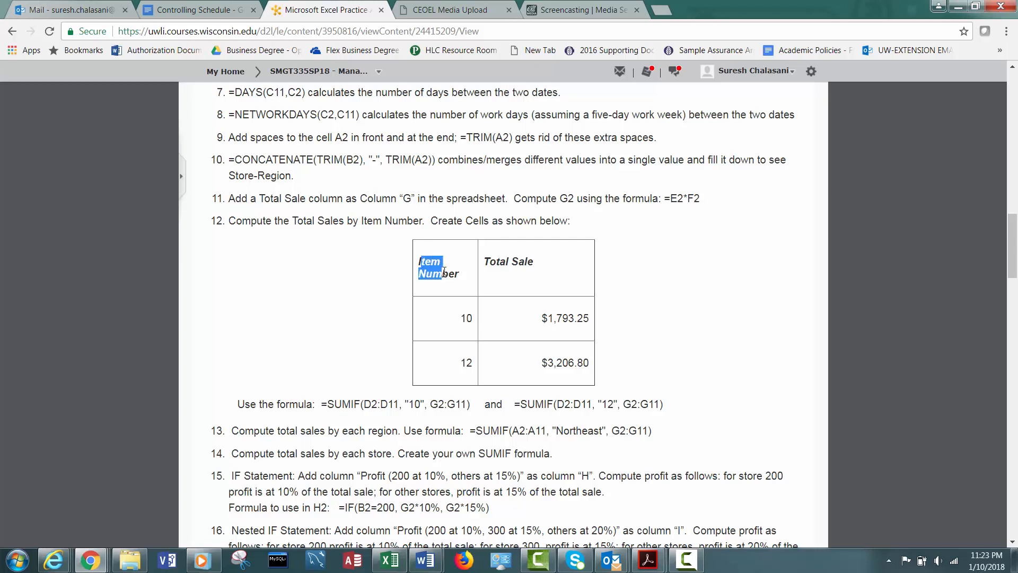
{"action": "left_click", "coordinate": [542, 267]}
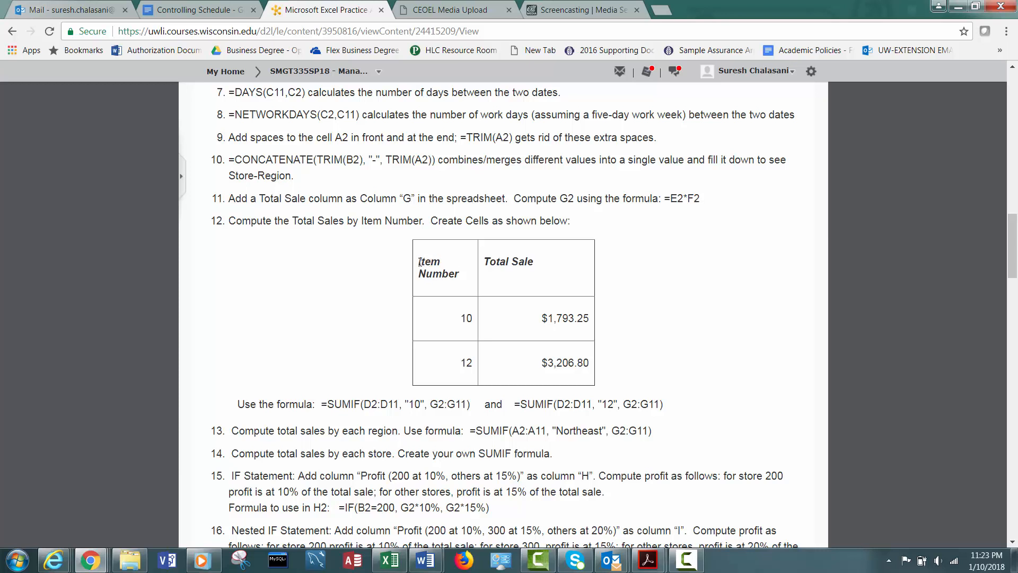
{"action": "left_click_drag", "start_coordinate": [429, 263], "coordinate": [559, 269]}
{"action": "key", "text": "ctrl+c"}
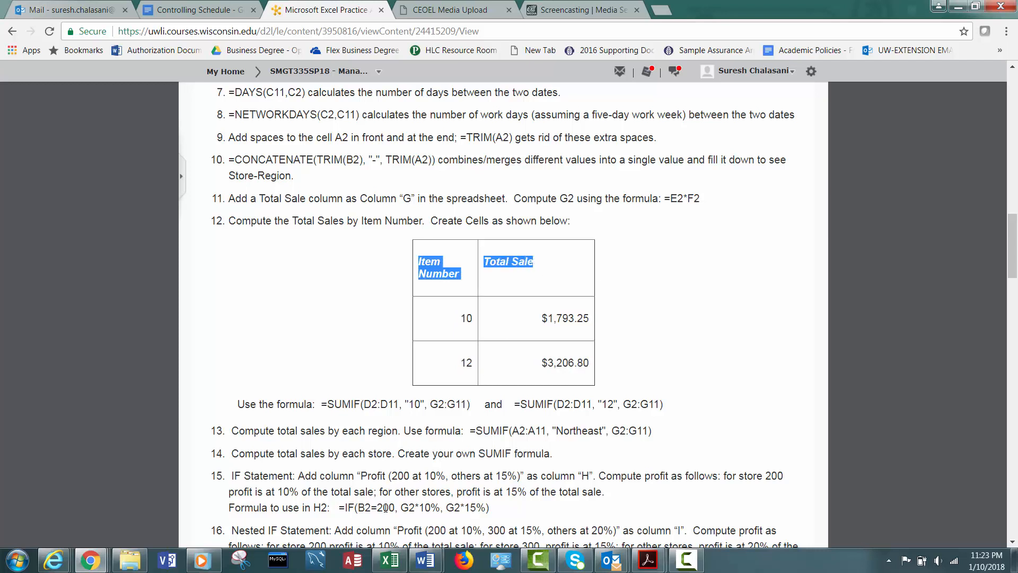
{"action": "left_click", "coordinate": [390, 560]}
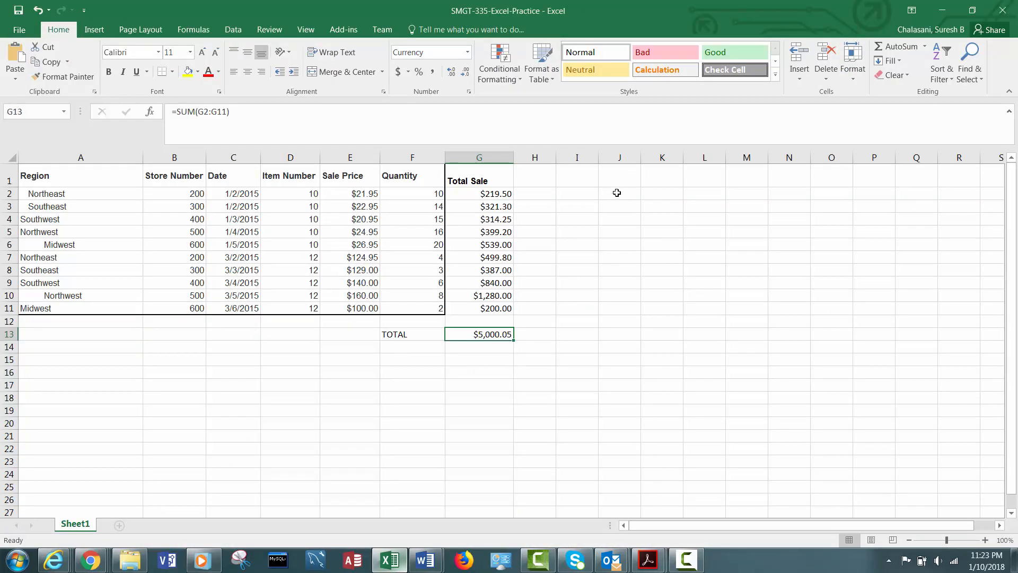
{"action": "left_click", "coordinate": [191, 400]}
{"action": "key", "text": "ctrl+v"}
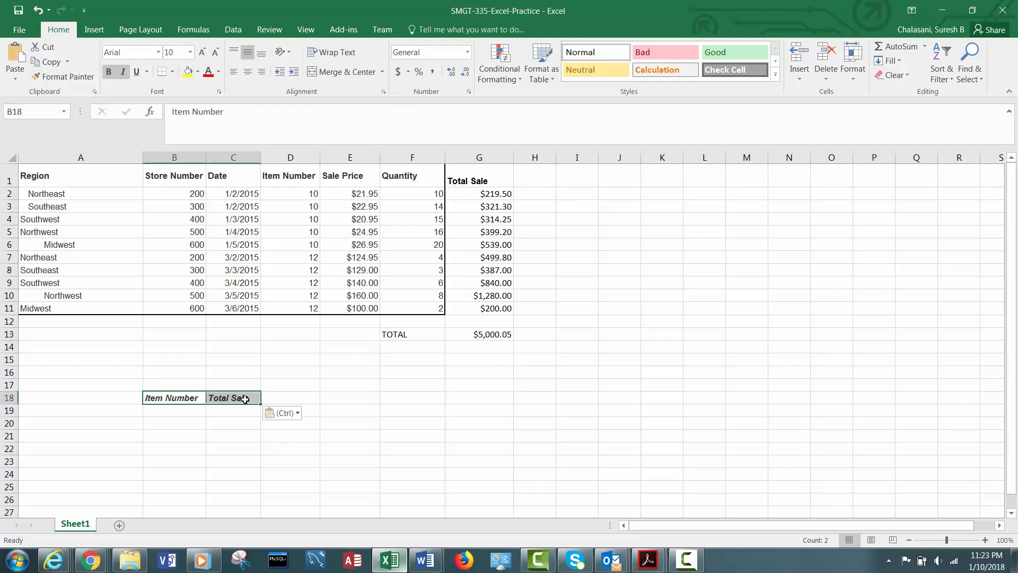
- Enter item numbers 10 and 12 in B19 and B20, and widen column C
{"action": "left_click", "coordinate": [166, 411]}
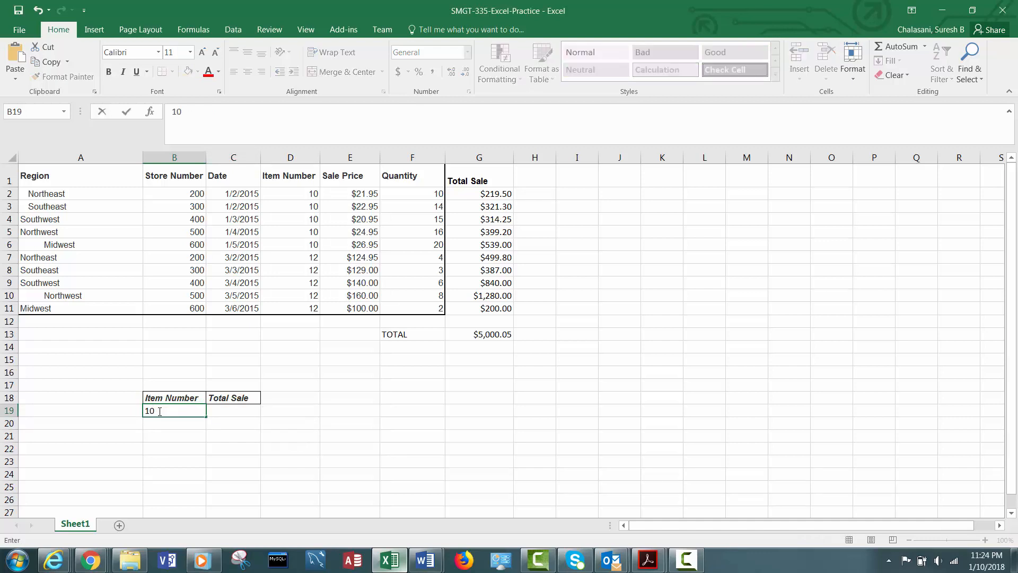
{"action": "left_click", "coordinate": [185, 422]}
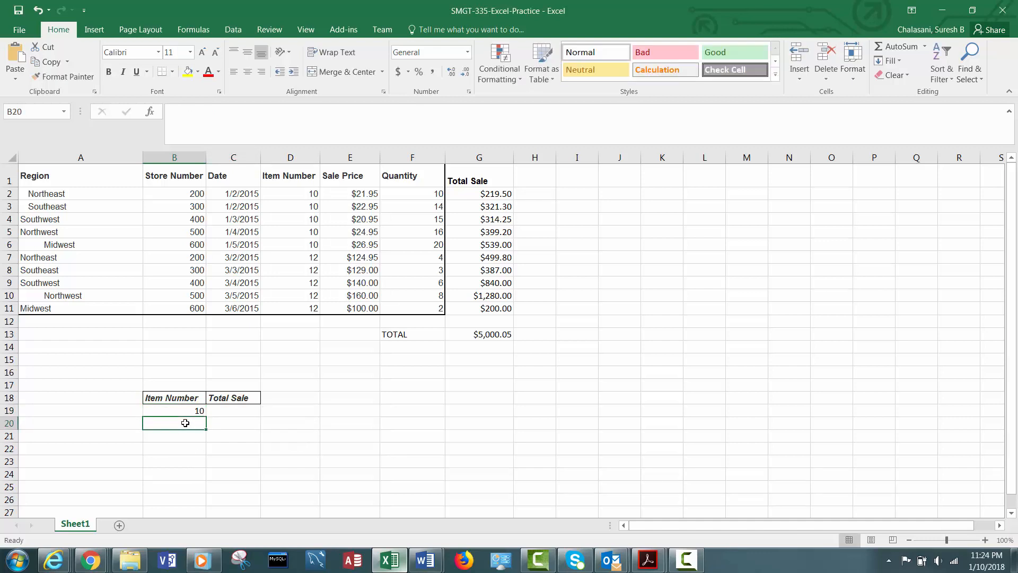
{"action": "type", "text": "12"}
{"action": "key", "text": "ctrl+Return"}
{"action": "left_click_drag", "start_coordinate": [260, 157], "coordinate": [296, 170]}
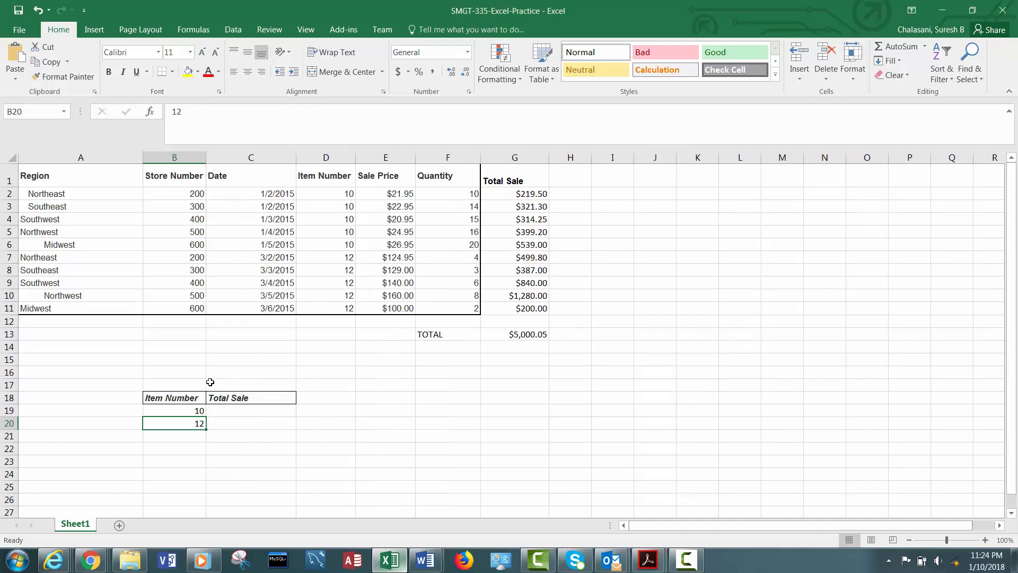
- Enter =SUMIF(D2:D11, "10", G2:G11) in C19 to total sales for item 10
{"action": "left_click", "coordinate": [238, 412]}
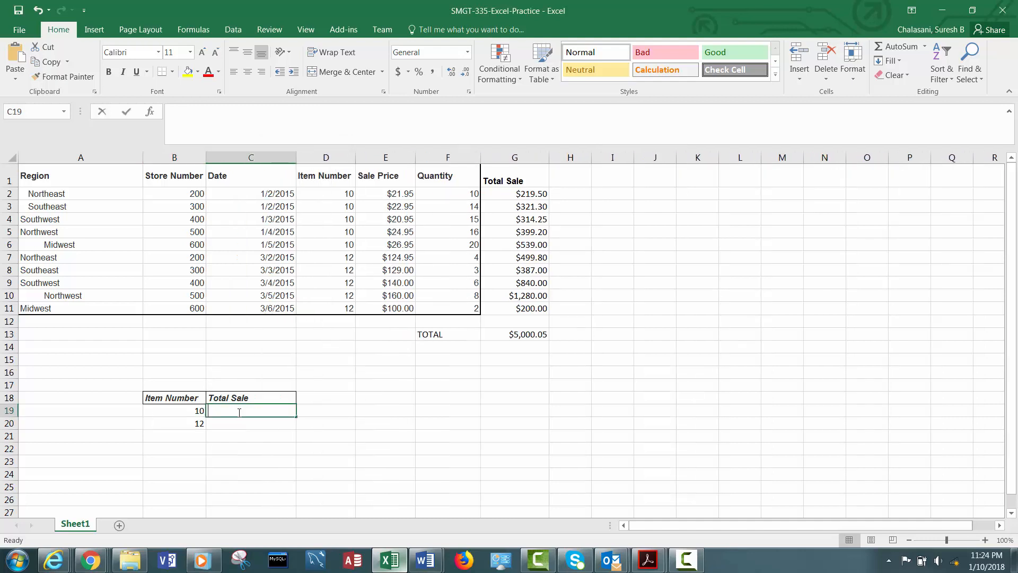
{"action": "type", "text": "=SUM"}
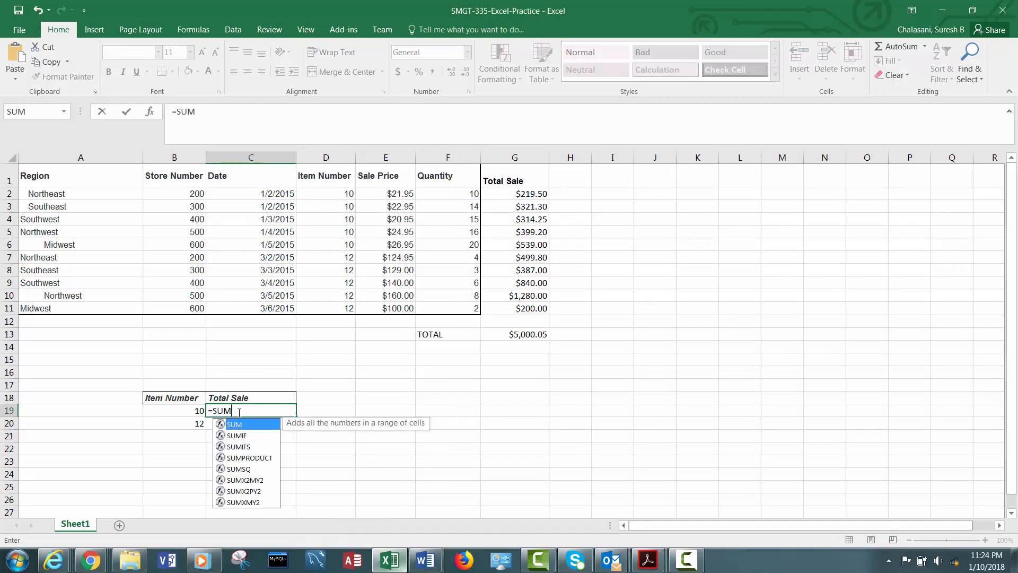
{"action": "type", "text": "IF("}
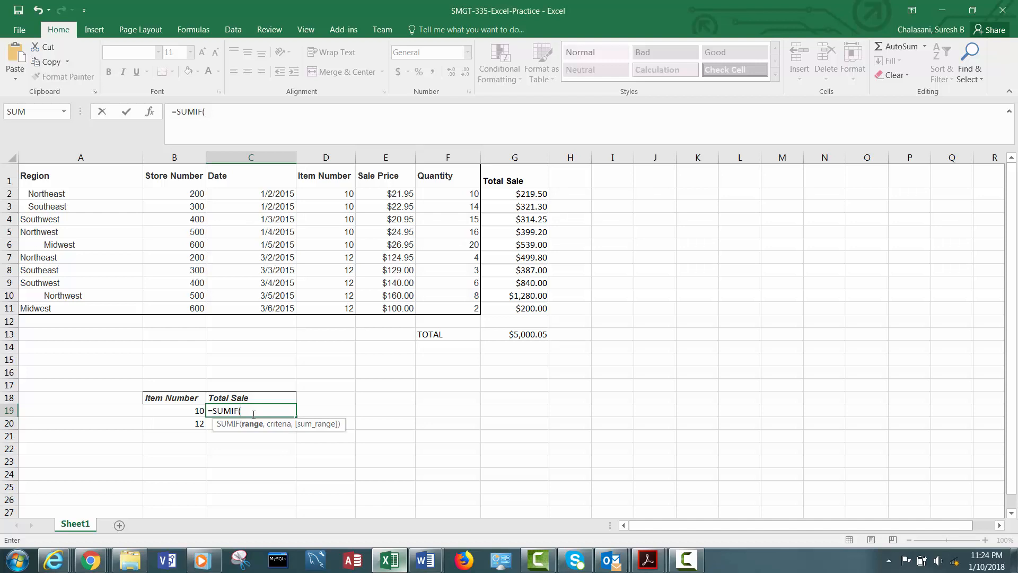
{"action": "type", "text": "D2:D1"}
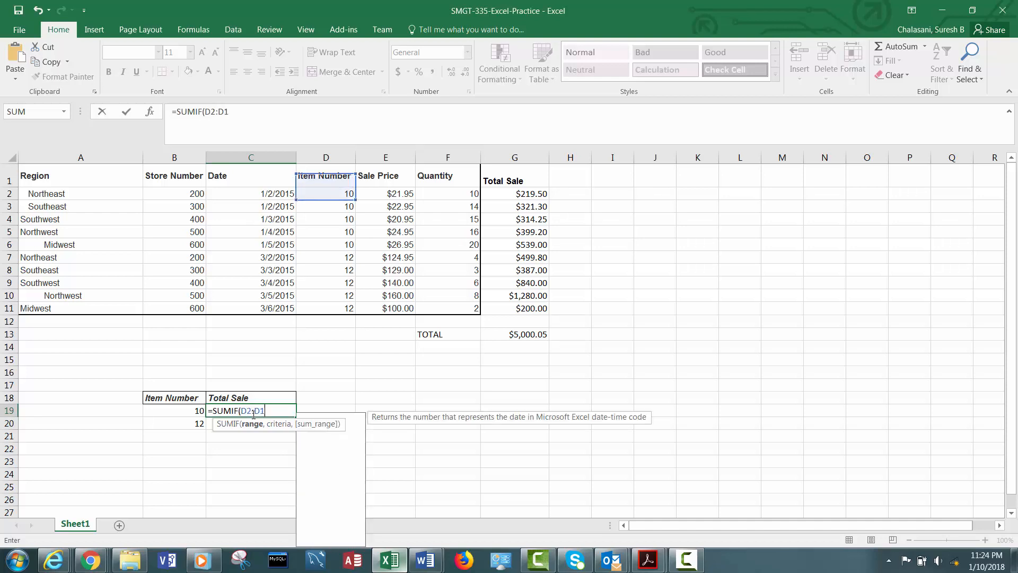
{"action": "type", "text": "1,"}
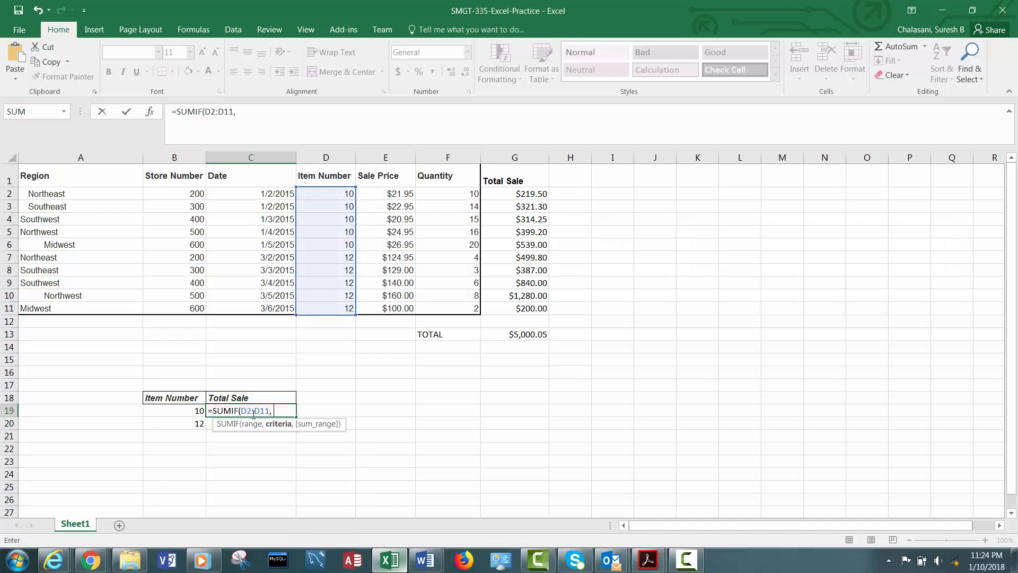
{"action": "type", "text": " \"10\","}
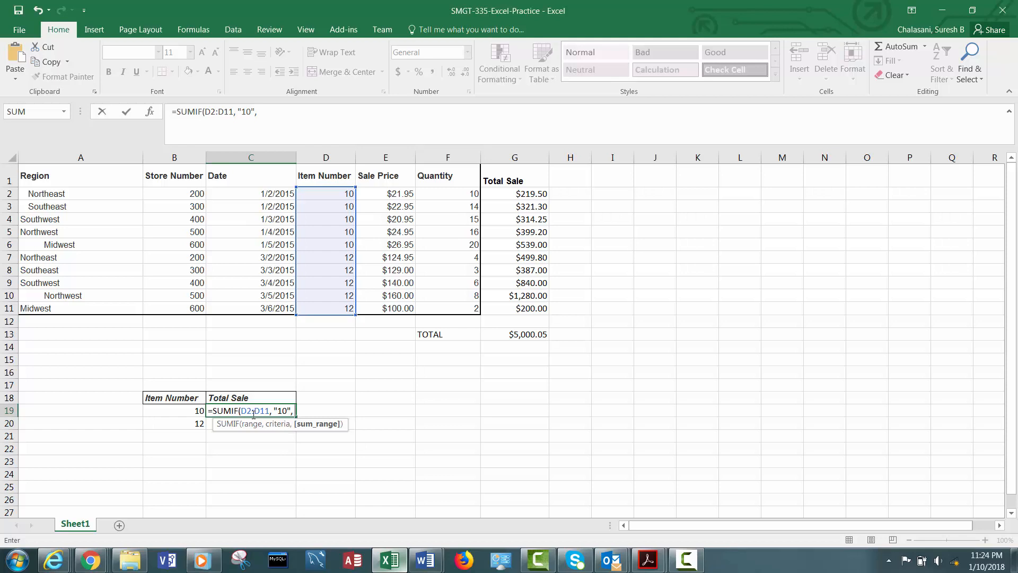
{"action": "type", "text": "G2"}
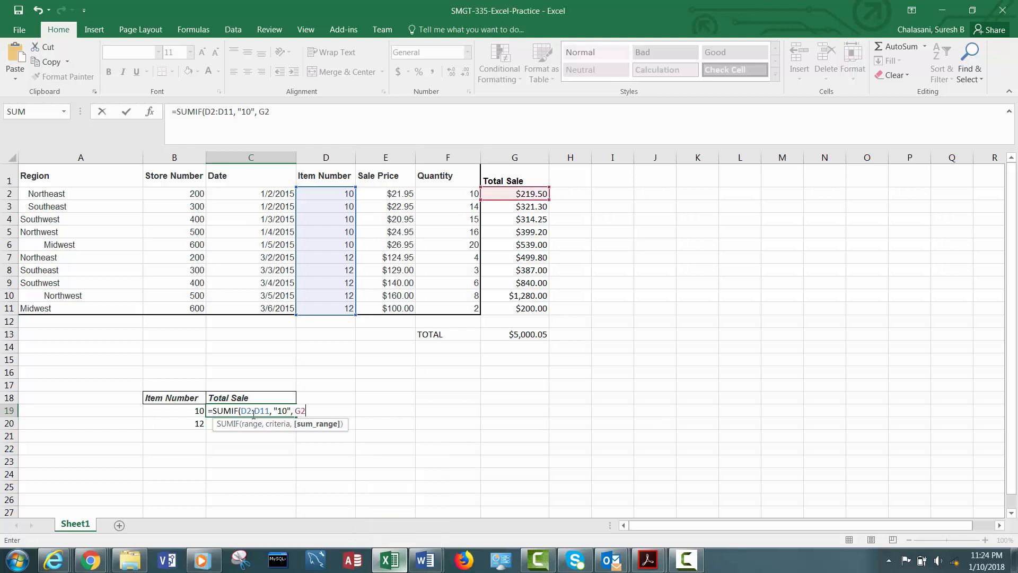
{"action": "type", "text": ":G11)"}
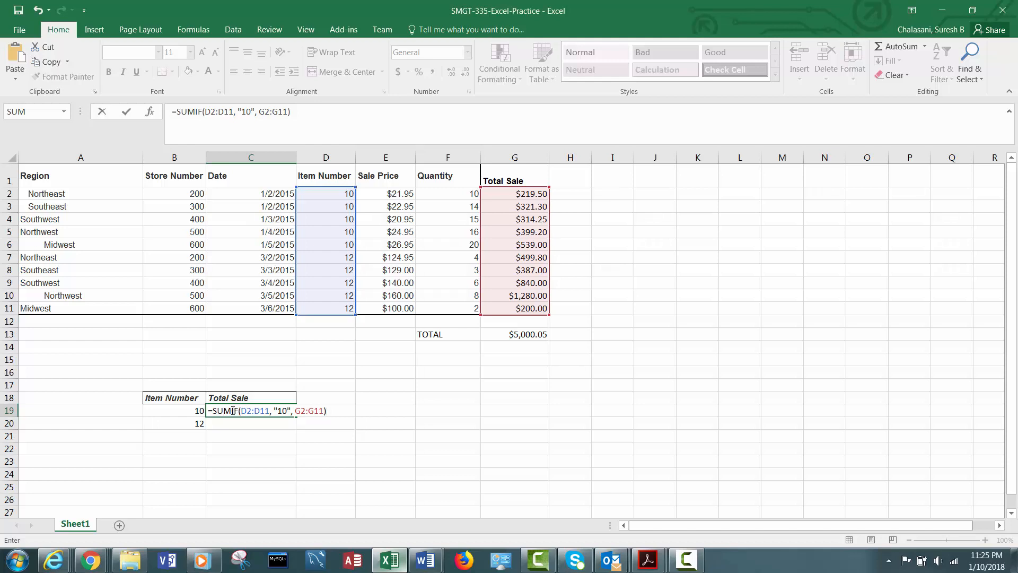
{"action": "key", "text": "Return"}
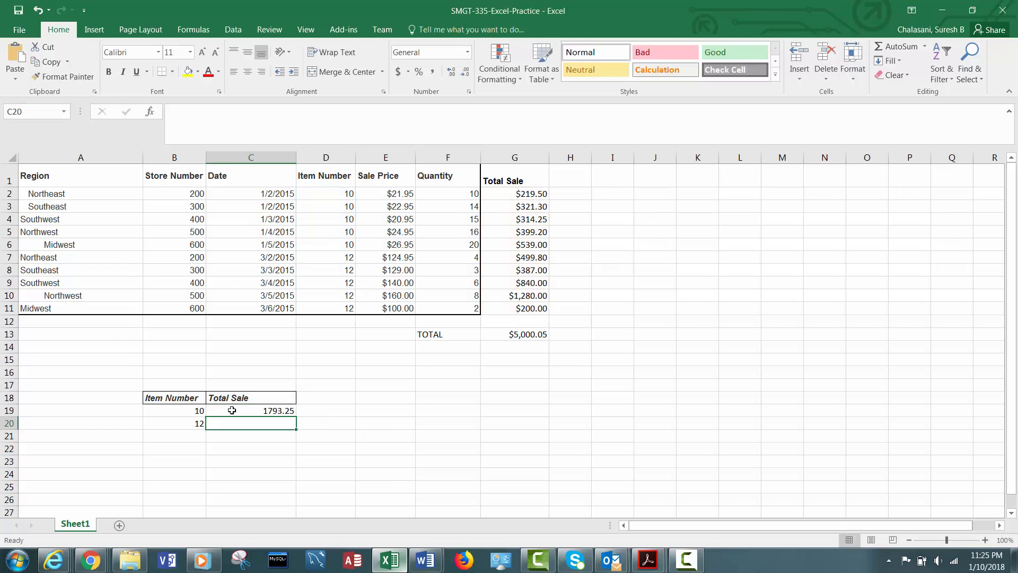
- Format C19 as Currency with 2 decimal places and the $ symbol
{"action": "left_click", "coordinate": [268, 410]}
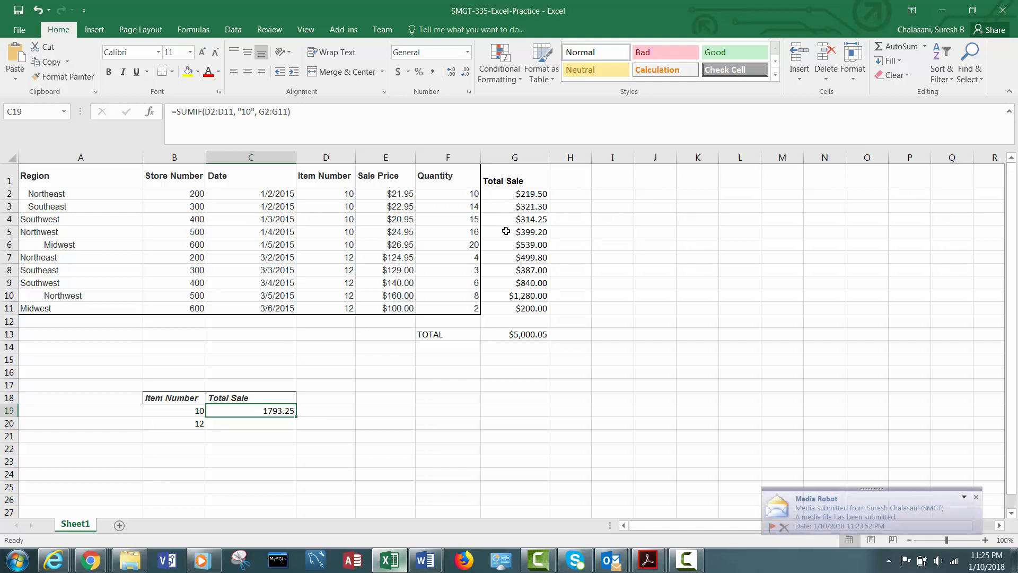
{"action": "left_click", "coordinate": [976, 498]}
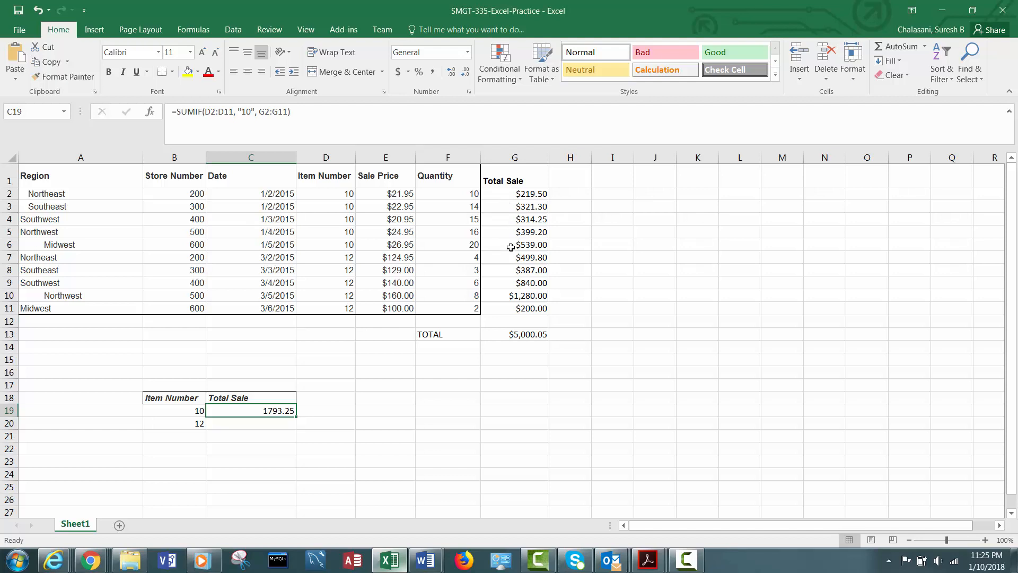
{"action": "right_click", "coordinate": [260, 408]}
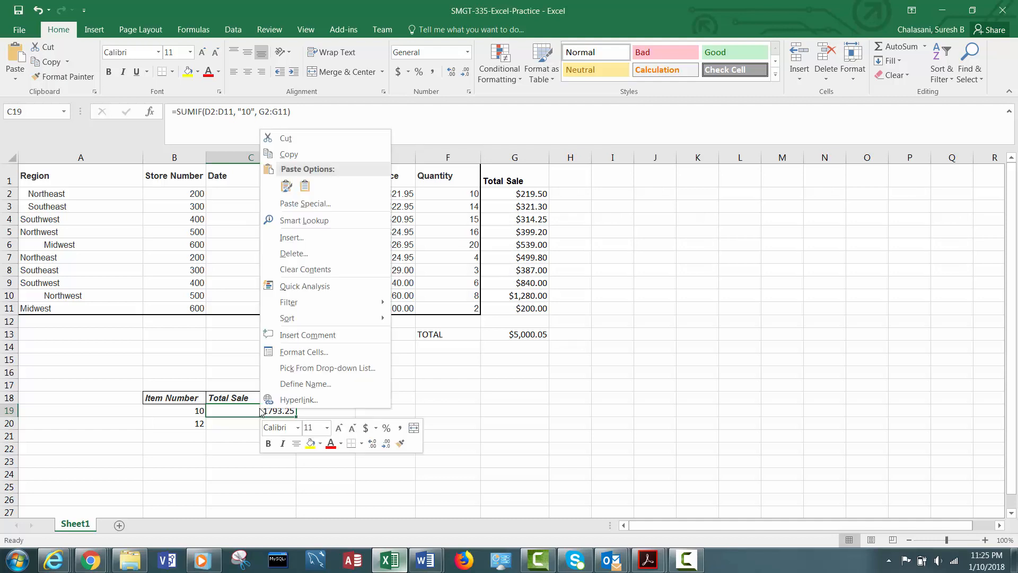
{"action": "key", "text": "Escape"}
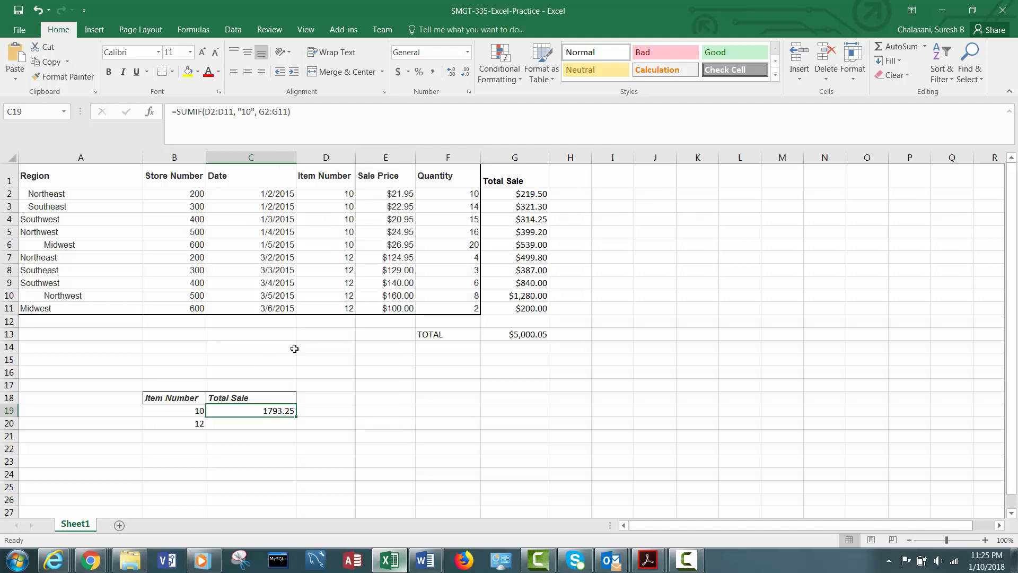
{"action": "key", "text": "ctrl+1"}
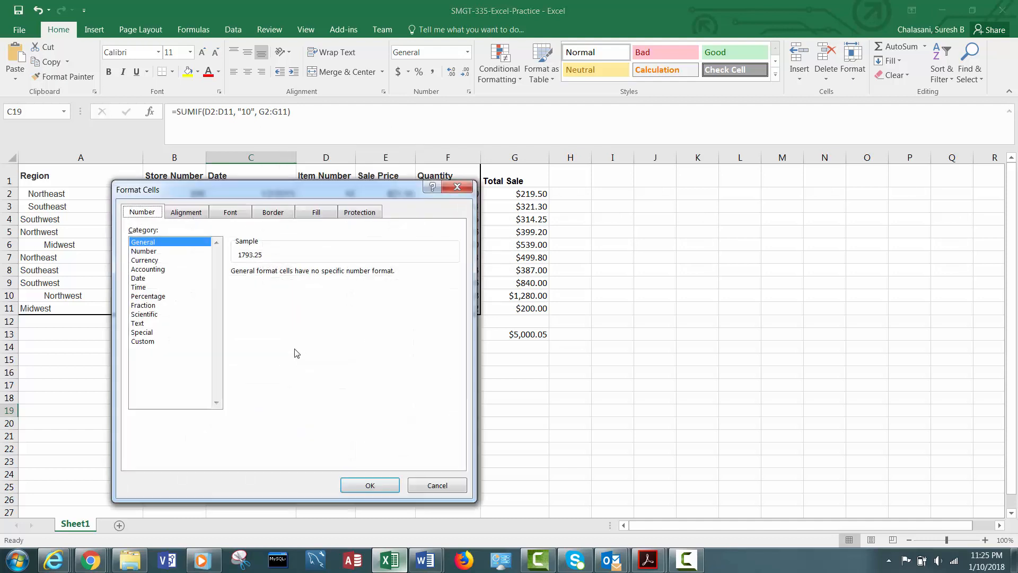
{"action": "left_click", "coordinate": [139, 261]}
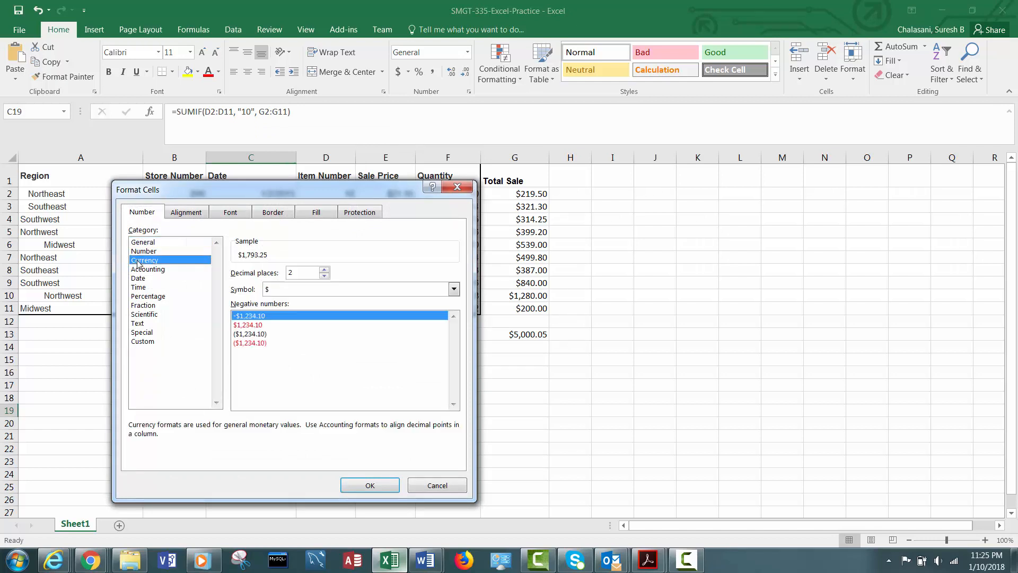
{"action": "left_click", "coordinate": [363, 487]}
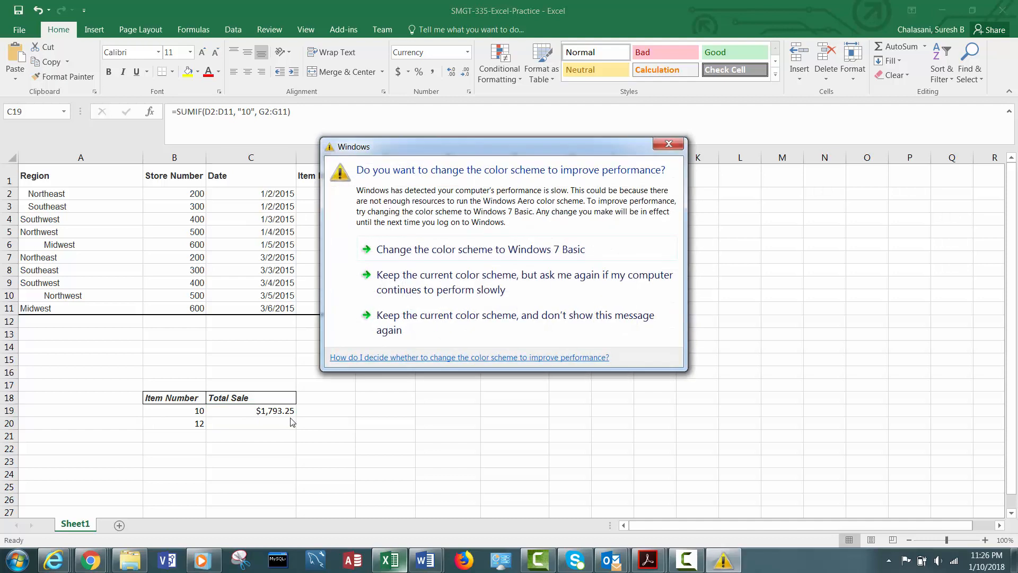
- Dismiss the Windows colour-scheme prompt, keeping the current scheme, and fill the C19 formula down into C20
{"action": "left_click_drag", "start_coordinate": [510, 148], "coordinate": [753, 174]}
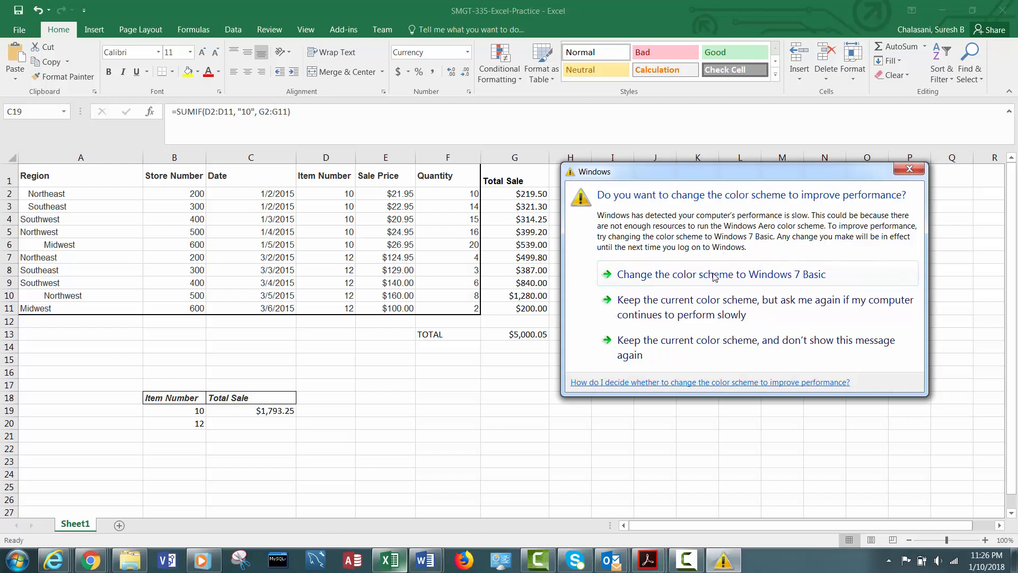
{"action": "left_click", "coordinate": [692, 307]}
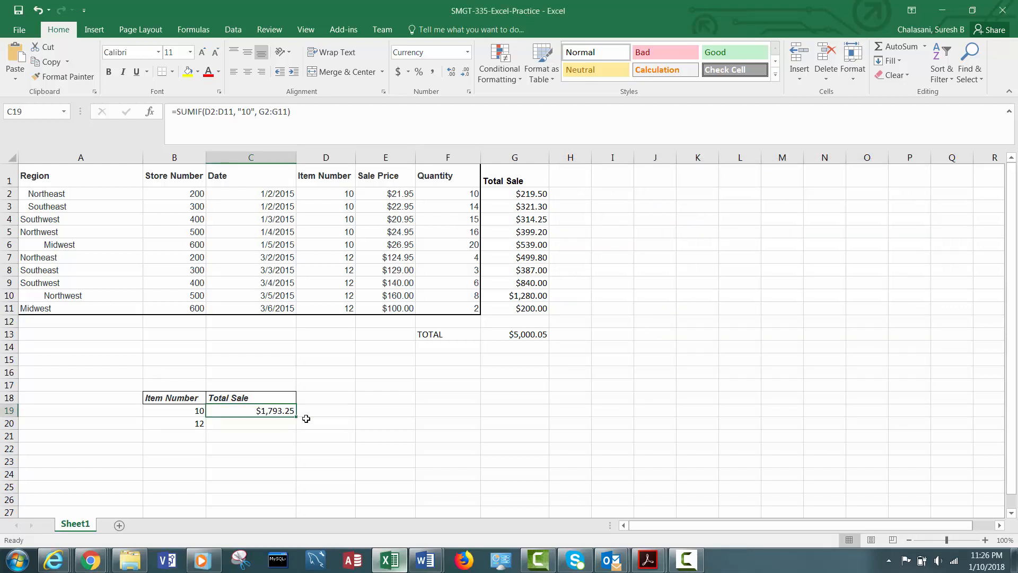
{"action": "left_click_drag", "start_coordinate": [295, 418], "coordinate": [297, 428]}
{"action": "left_click", "coordinate": [272, 423]}
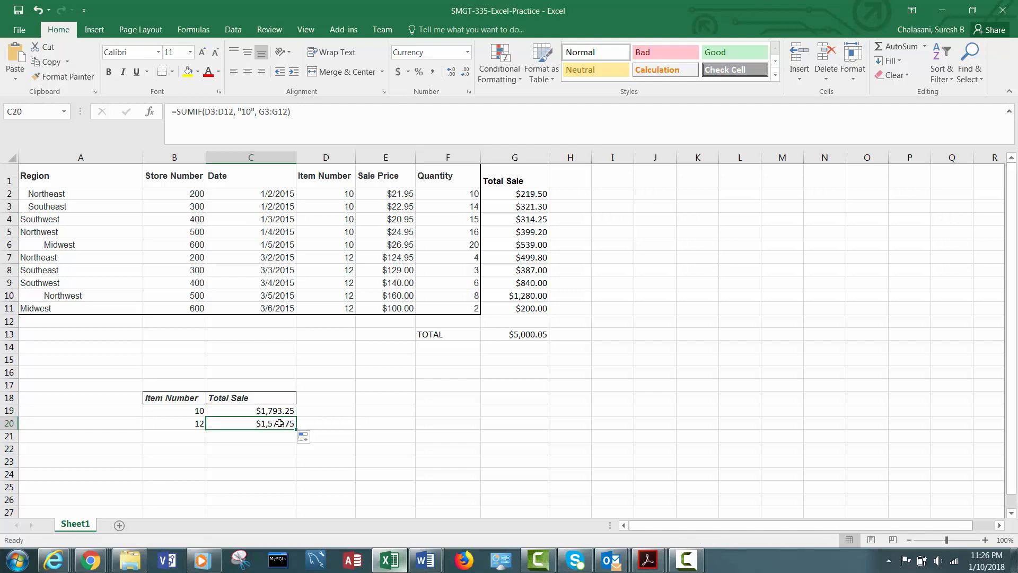
- Edit the C20 formula to =SUMIF(D2:D11, "12", G2:G11) to total sales for item 12
{"action": "left_click", "coordinate": [212, 110]}
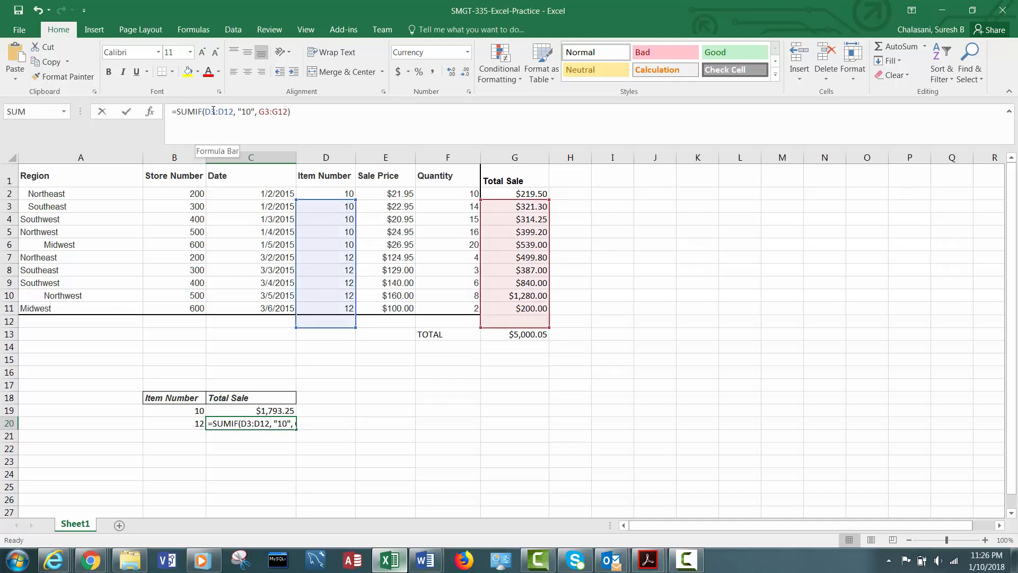
{"action": "left_click_drag", "start_coordinate": [212, 110], "coordinate": [214, 111]}
{"action": "left_click", "coordinate": [214, 111]}
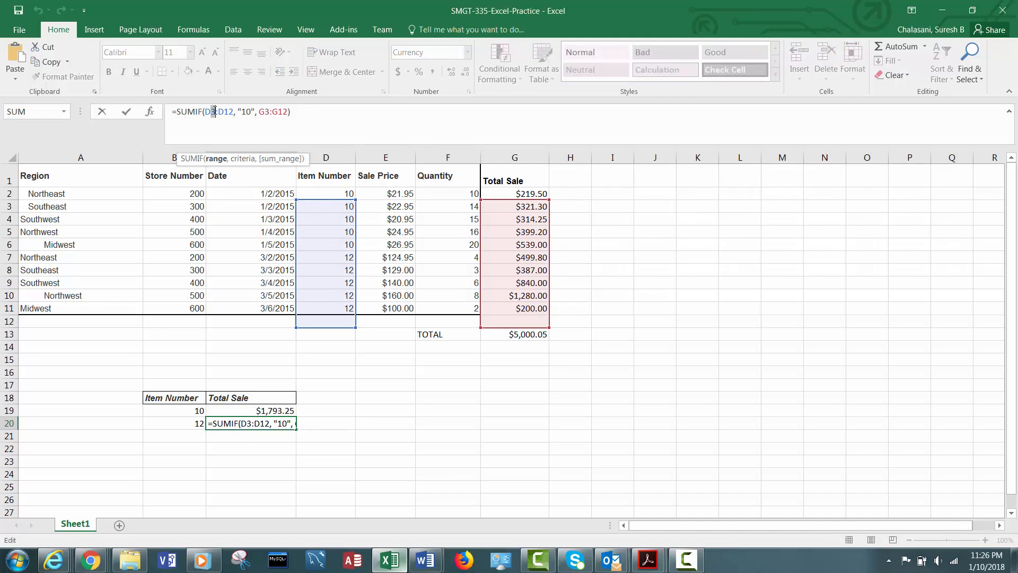
{"action": "type", "text": "2"}
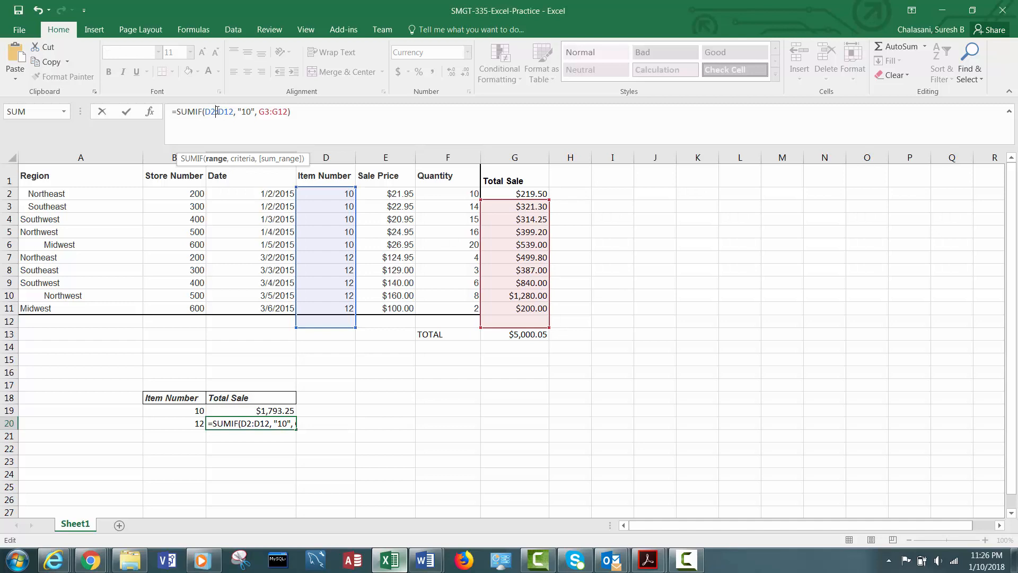
{"action": "left_click_drag", "start_coordinate": [228, 112], "coordinate": [232, 111]}
{"action": "type", "text": "1"}
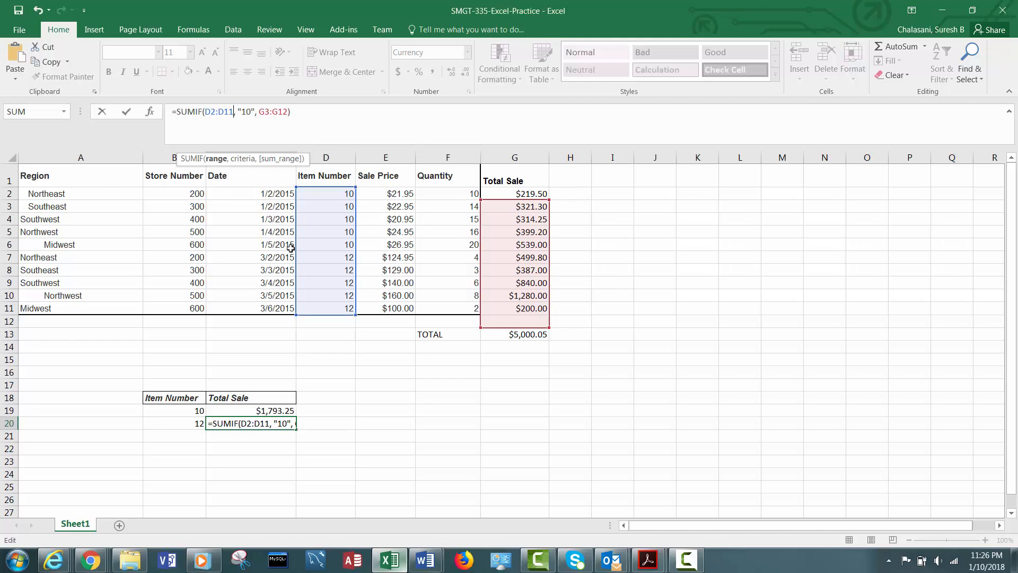
{"action": "left_click_drag", "start_coordinate": [247, 111], "coordinate": [251, 110]}
{"action": "type", "text": "2"}
{"action": "left_click_drag", "start_coordinate": [265, 111], "coordinate": [268, 110]}
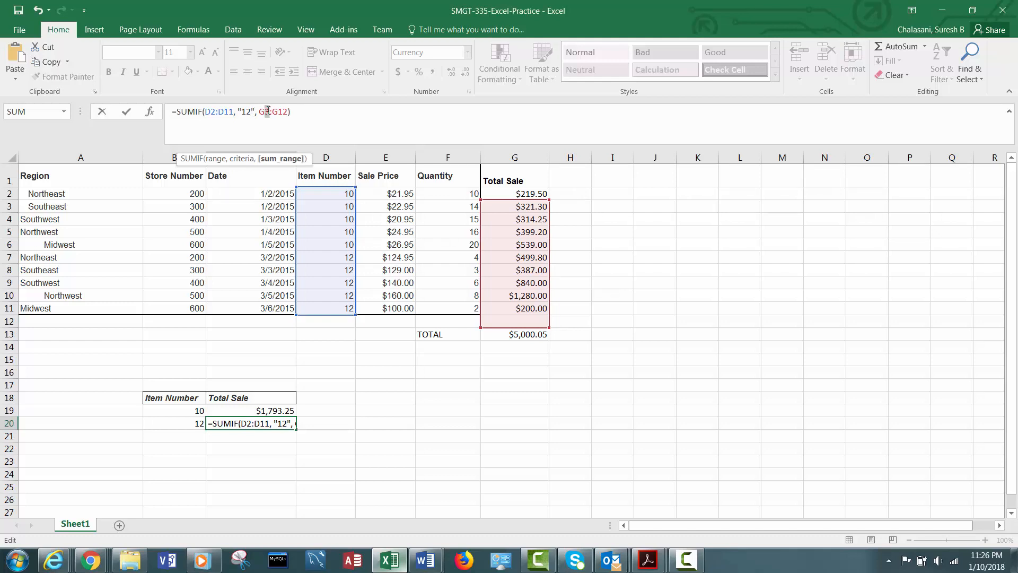
{"action": "type", "text": "2"}
{"action": "left_click_drag", "start_coordinate": [283, 111], "coordinate": [287, 111]}
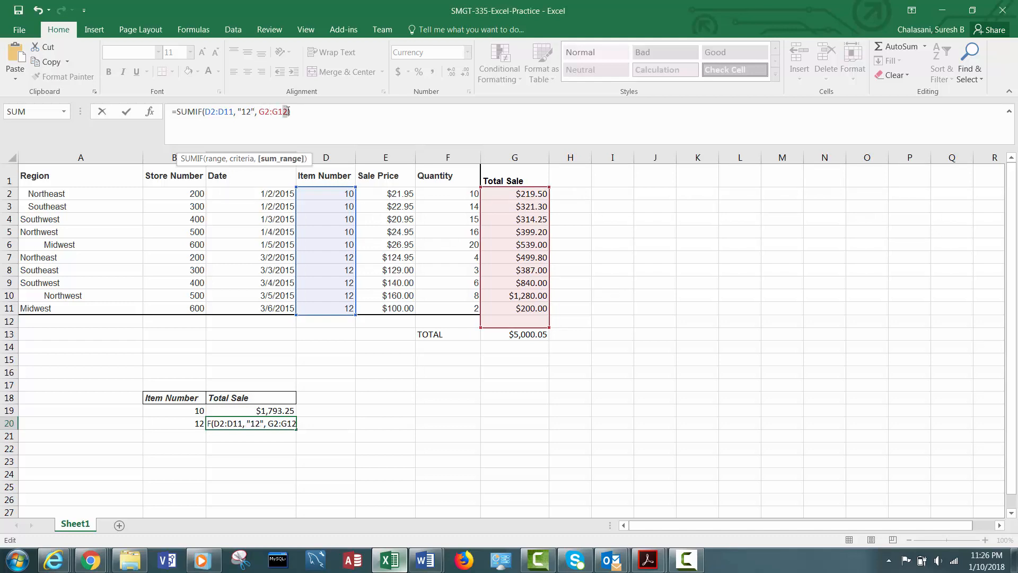
{"action": "type", "text": "1"}
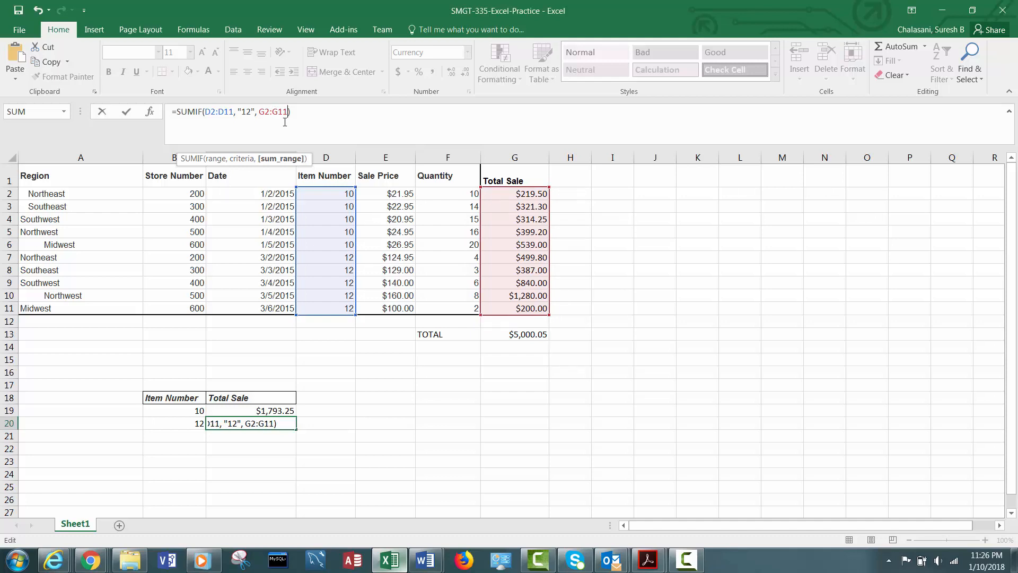
{"action": "key", "text": "ctrl+Return"}
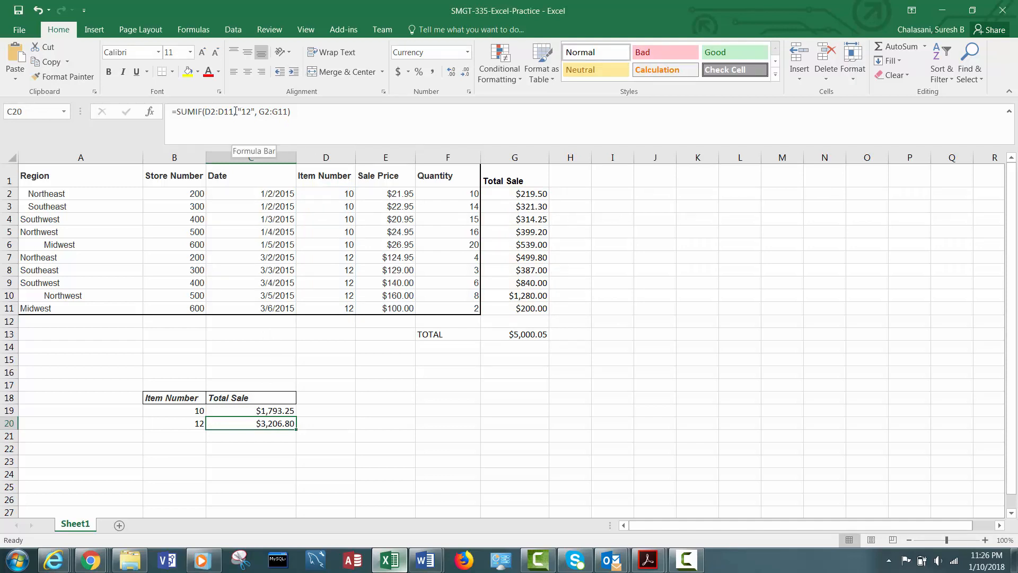
- Replace the "12" criterion in C20's SUMIF formula with a reference to cell B20
{"action": "left_click_drag", "start_coordinate": [235, 111], "coordinate": [255, 113]}
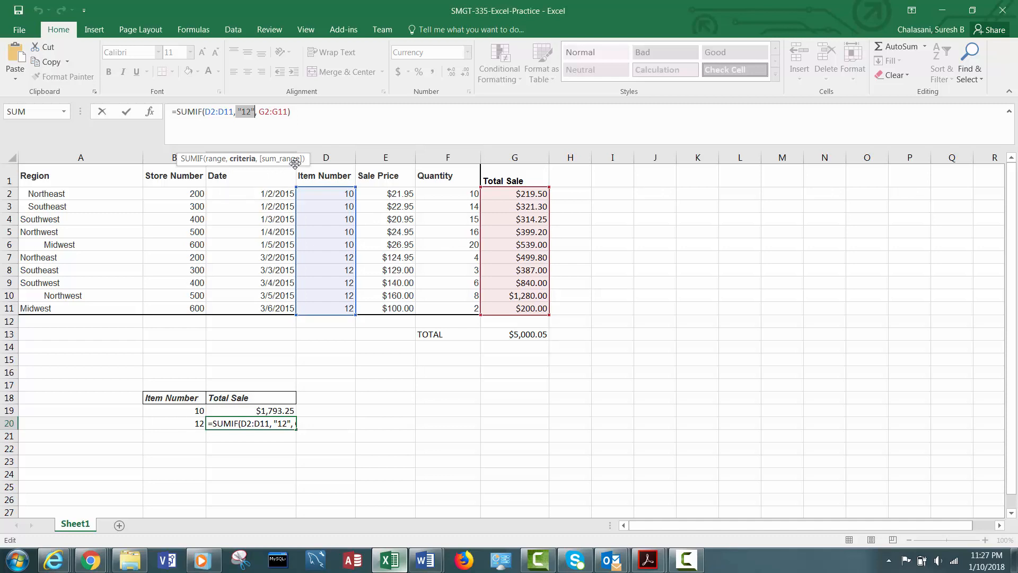
{"action": "key", "text": "BackSpace"}
{"action": "type", "text": "B20"}
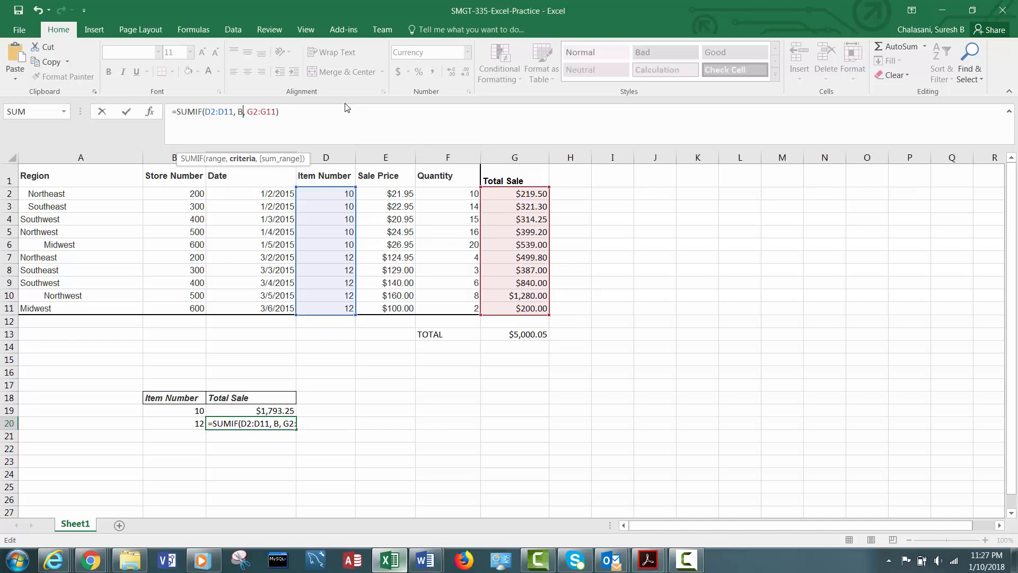
{"action": "key", "text": "Return"}
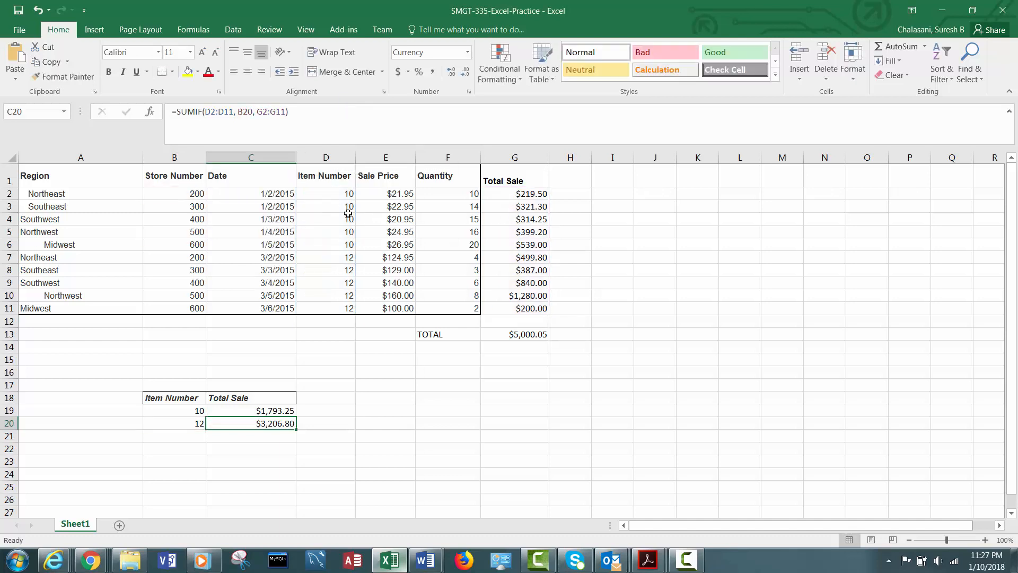
{"action": "left_click", "coordinate": [272, 411]}
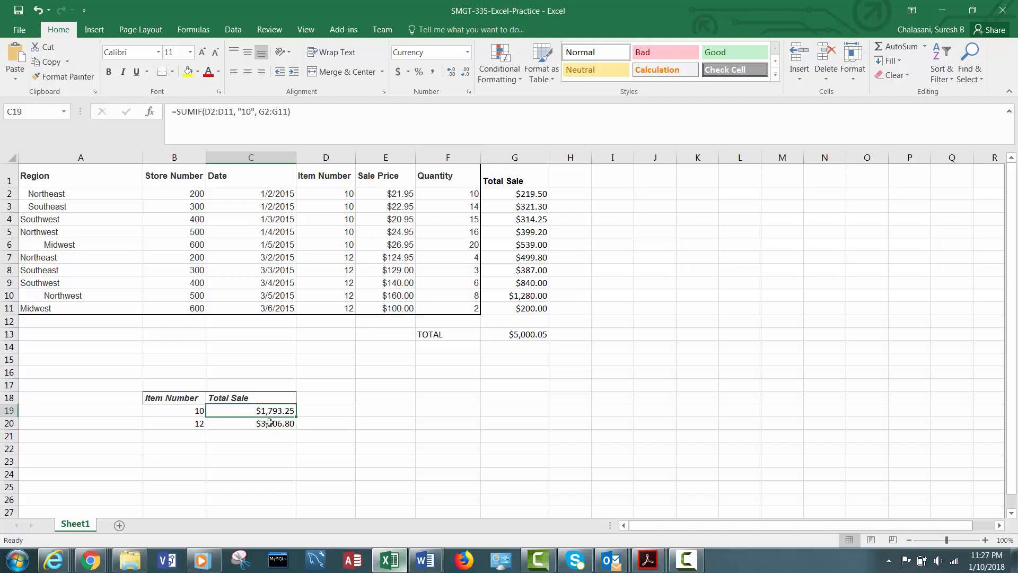
{"action": "left_click", "coordinate": [270, 422]}
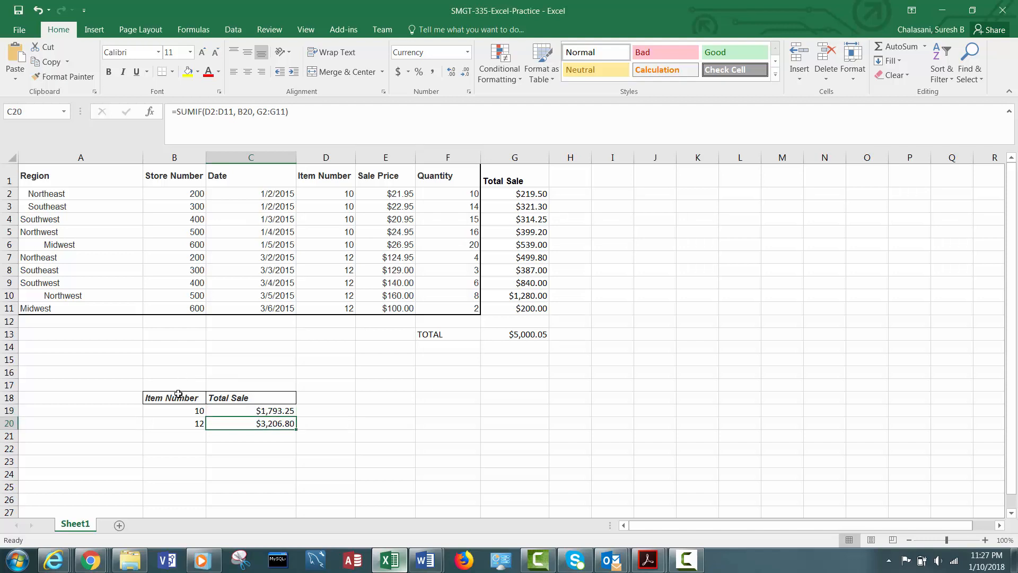
- Switch to the browser to check the assignment instructions for the region totals, then return to the workbook
{"action": "mouse_move", "coordinate": [98, 556]}
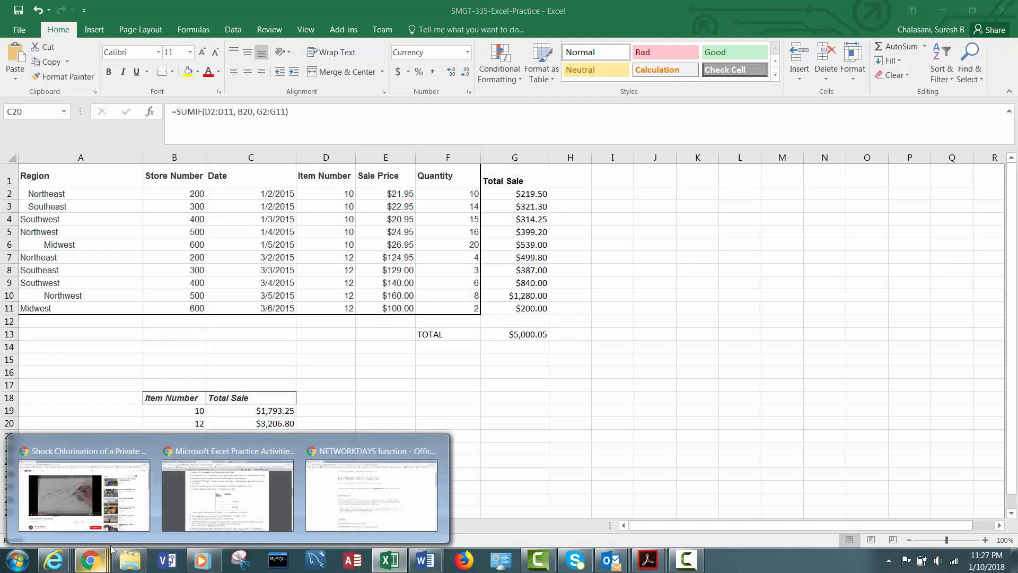
{"action": "left_click", "coordinate": [250, 511]}
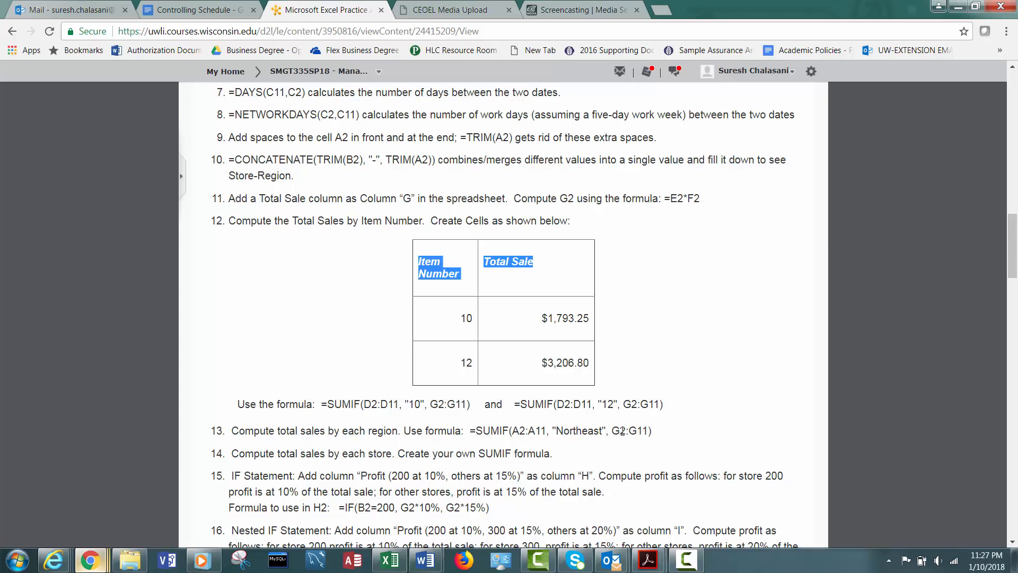
{"action": "left_click", "coordinate": [389, 557]}
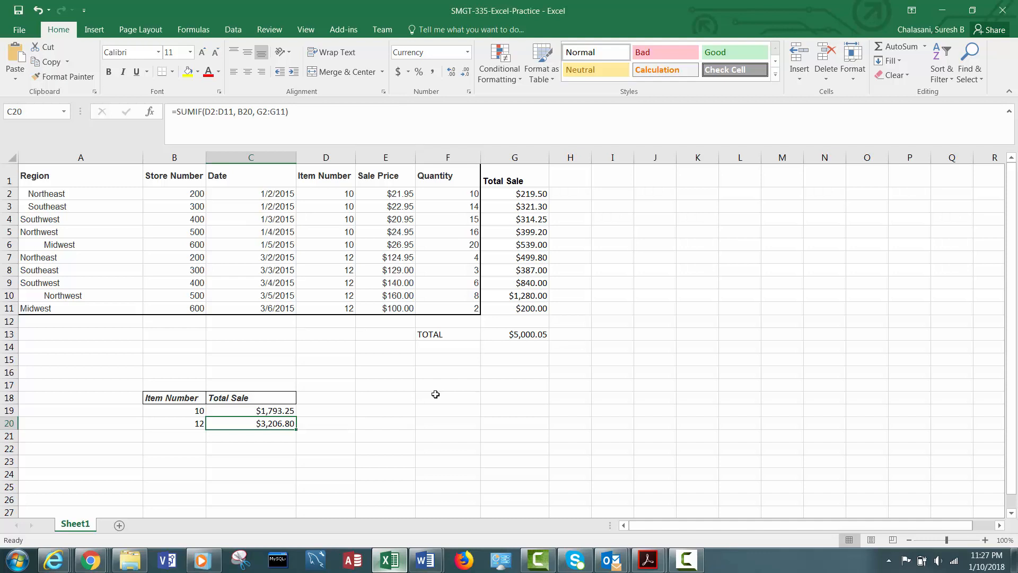
- Enter the bold headers Region in E18 and Total Sale in F18
{"action": "left_click", "coordinate": [396, 402]}
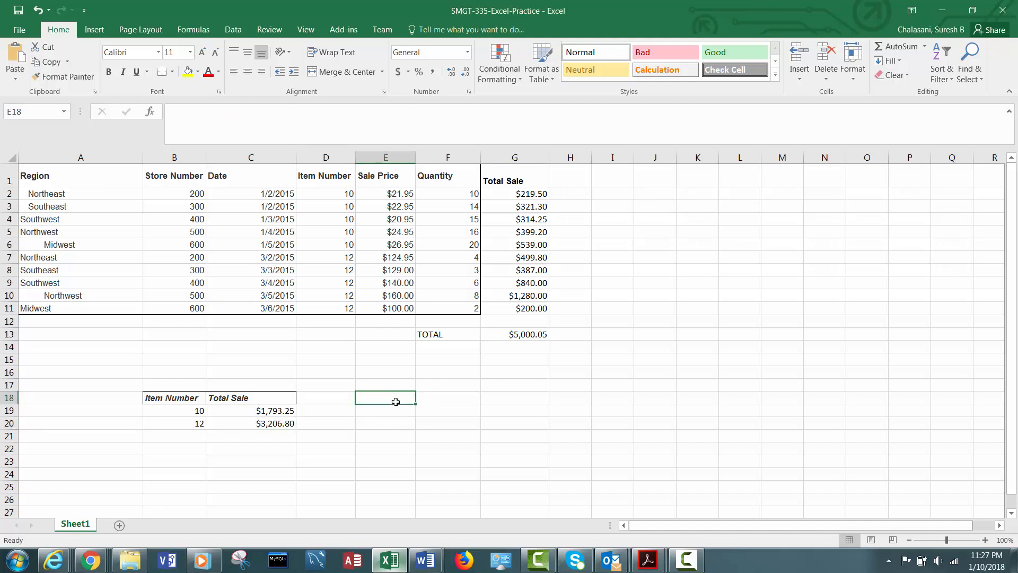
{"action": "type", "text": "Regionn"}
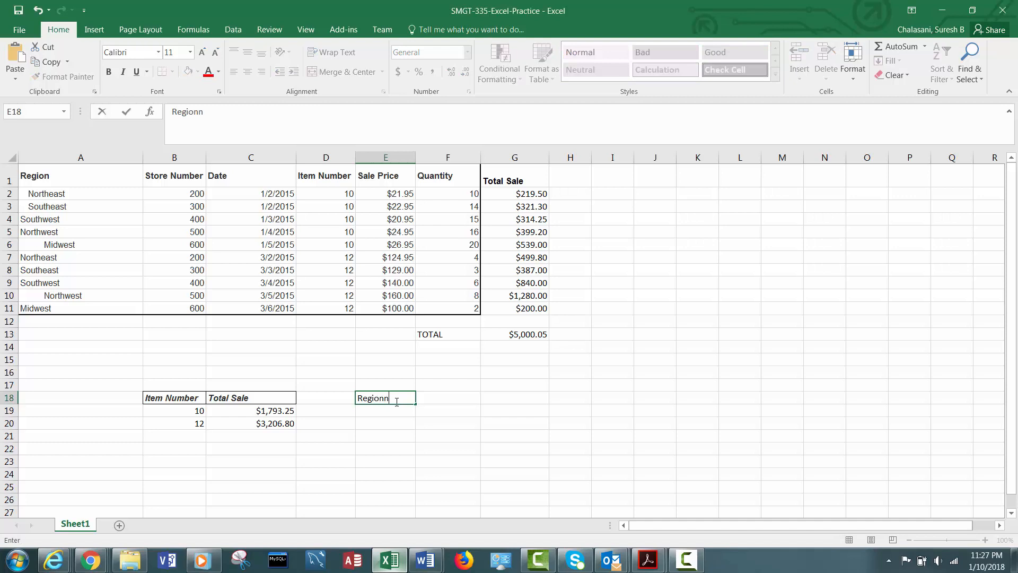
{"action": "key", "text": "BackSpace"}
{"action": "key", "text": "Tab"}
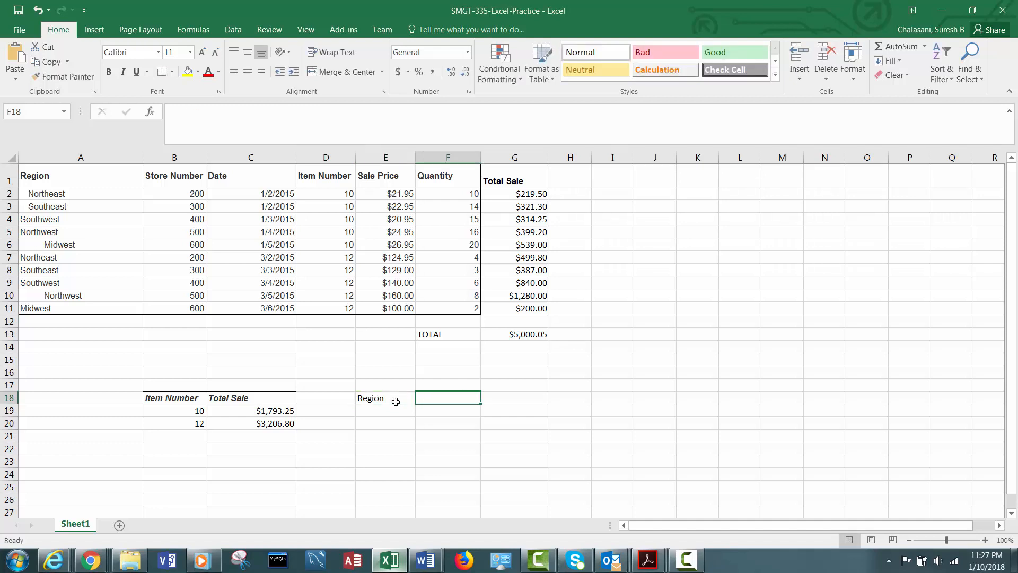
{"action": "type", "text": "Total Sale"}
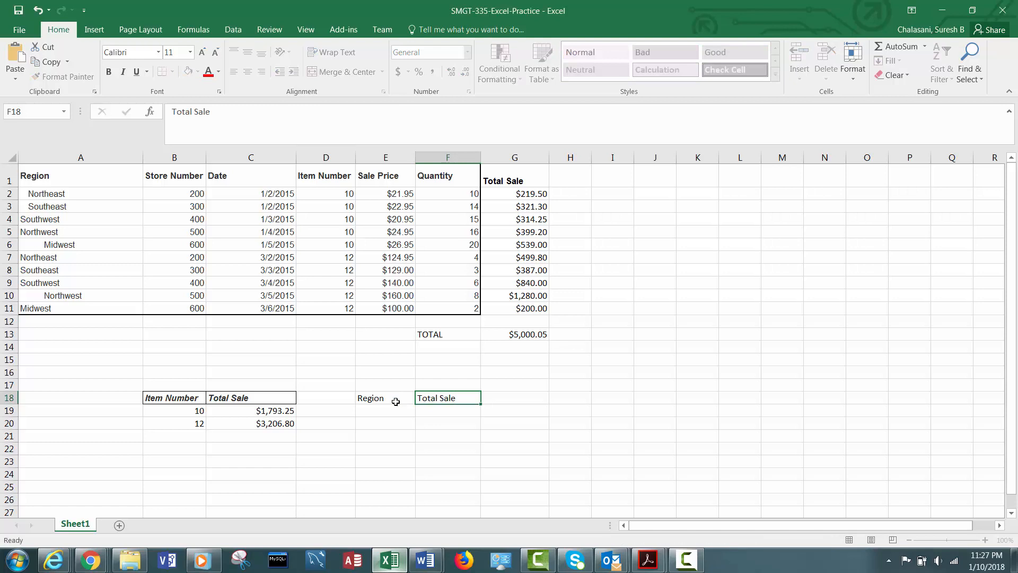
{"action": "left_click_drag", "start_coordinate": [395, 402], "coordinate": [459, 405]}
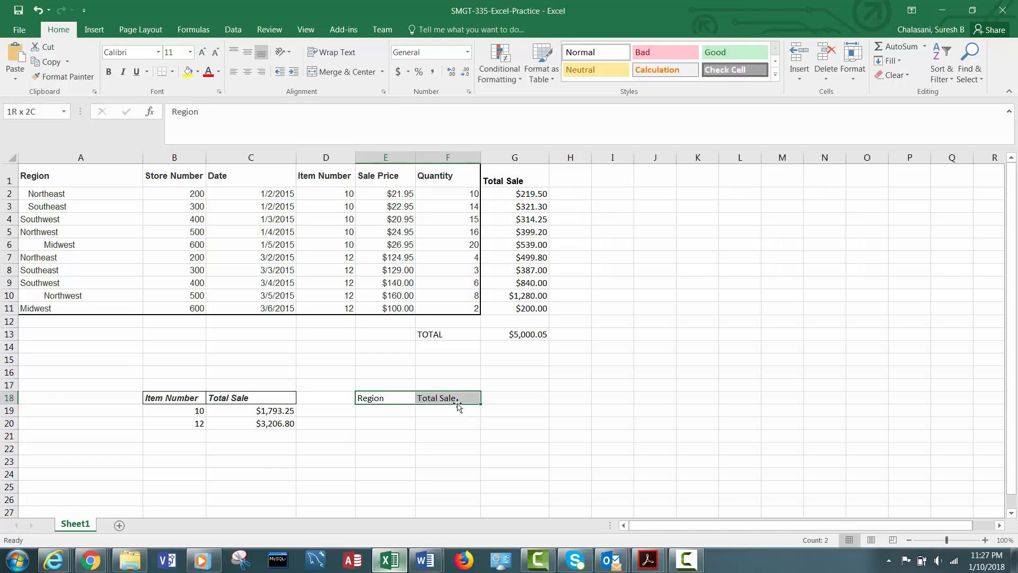
{"action": "left_click", "coordinate": [112, 74]}
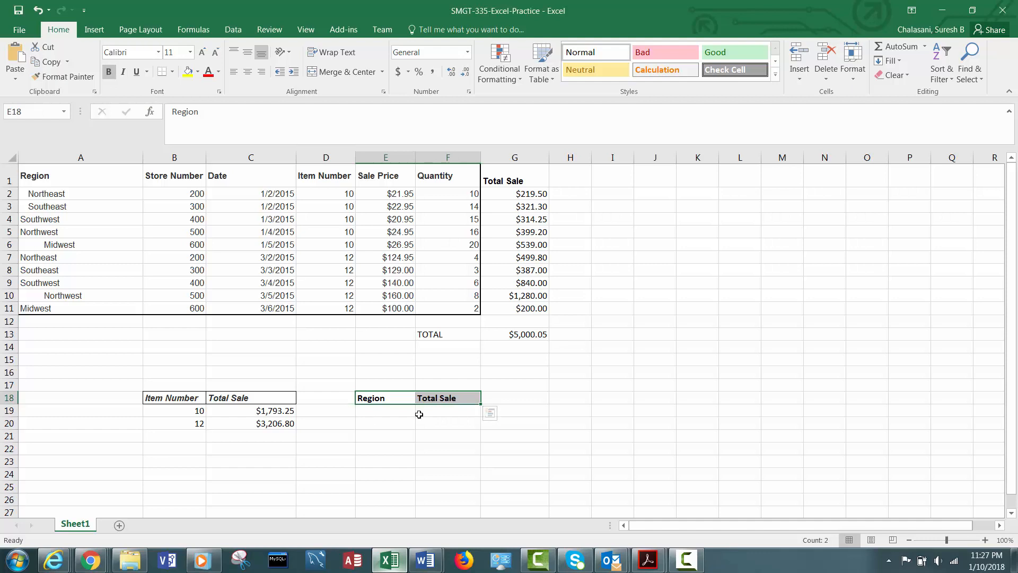
- Enter Northeast in E19 and Southeast in E20
{"action": "left_click", "coordinate": [403, 408]}
{"action": "type", "text": "N"}
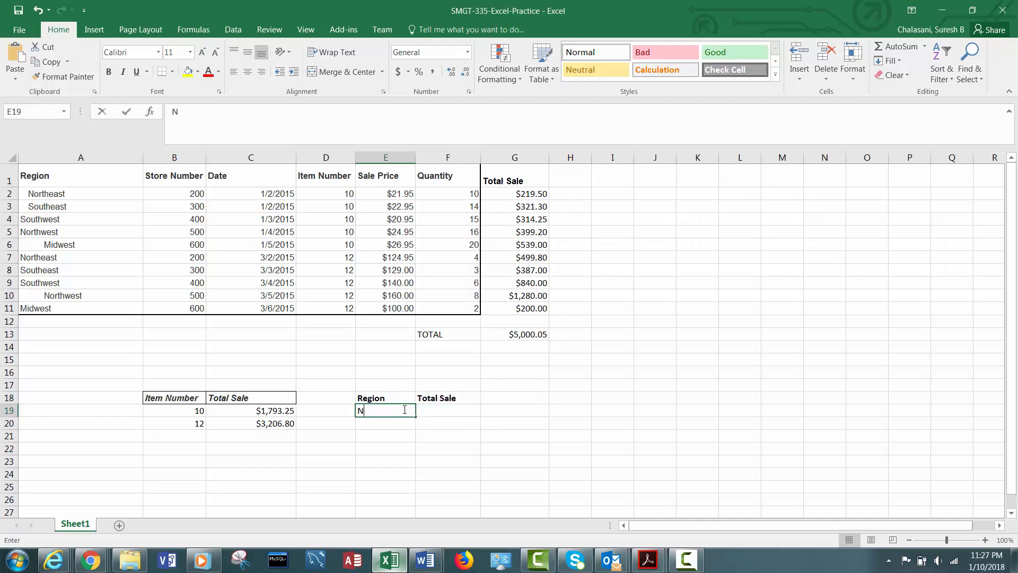
{"action": "type", "text": "ortheast"}
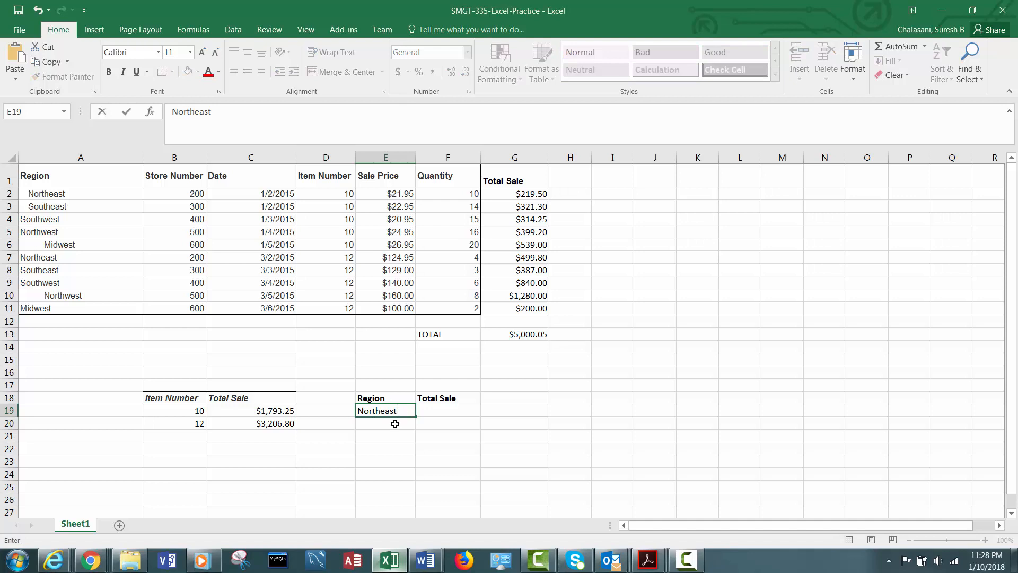
{"action": "left_click", "coordinate": [395, 424]}
{"action": "type", "text": "Sou"}
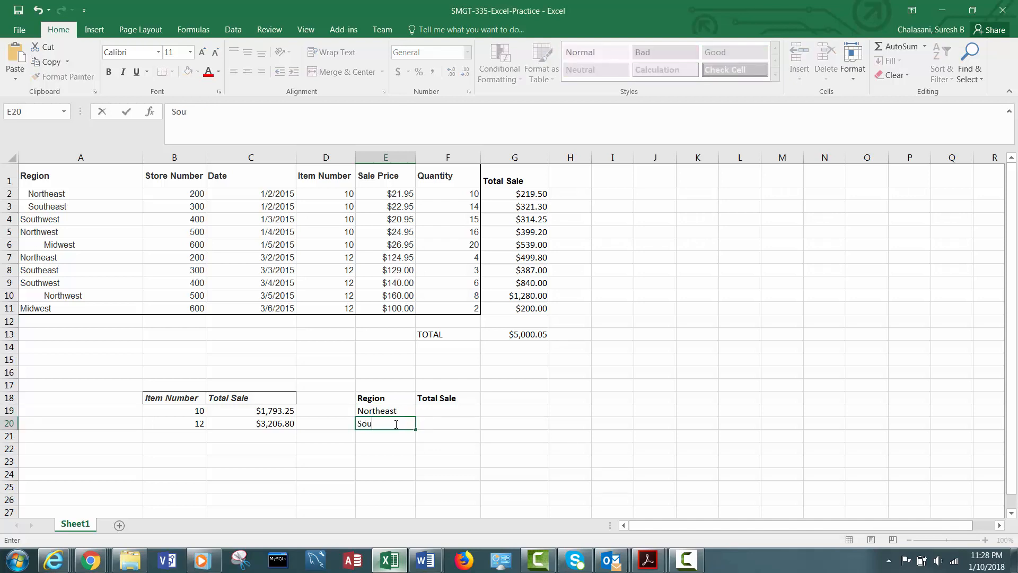
{"action": "type", "text": "theast"}
{"action": "key", "text": "Return"}
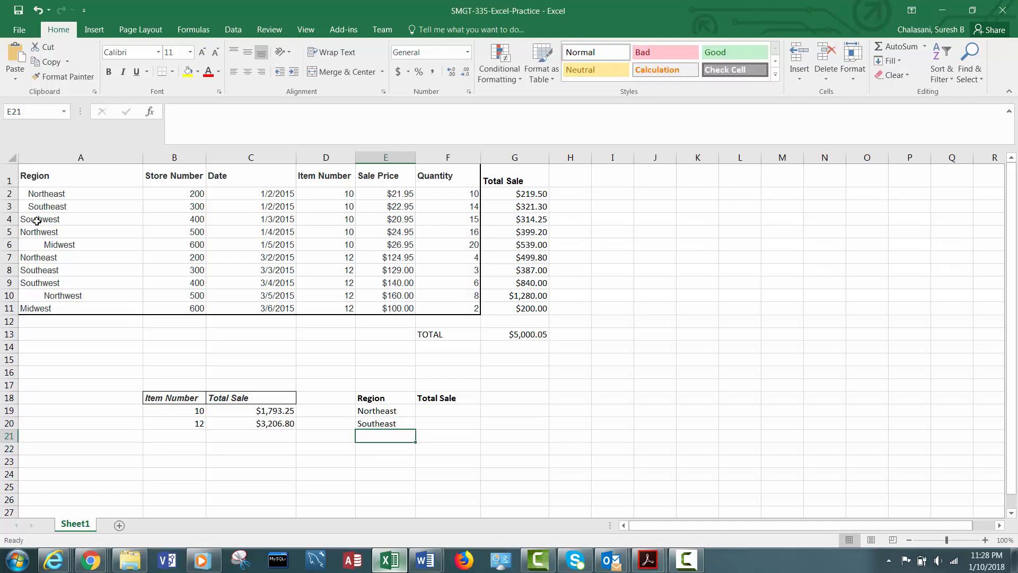
- Copy Southwest and Northwest from A4:A5 into E21:E22
{"action": "left_click_drag", "start_coordinate": [42, 220], "coordinate": [41, 234]}
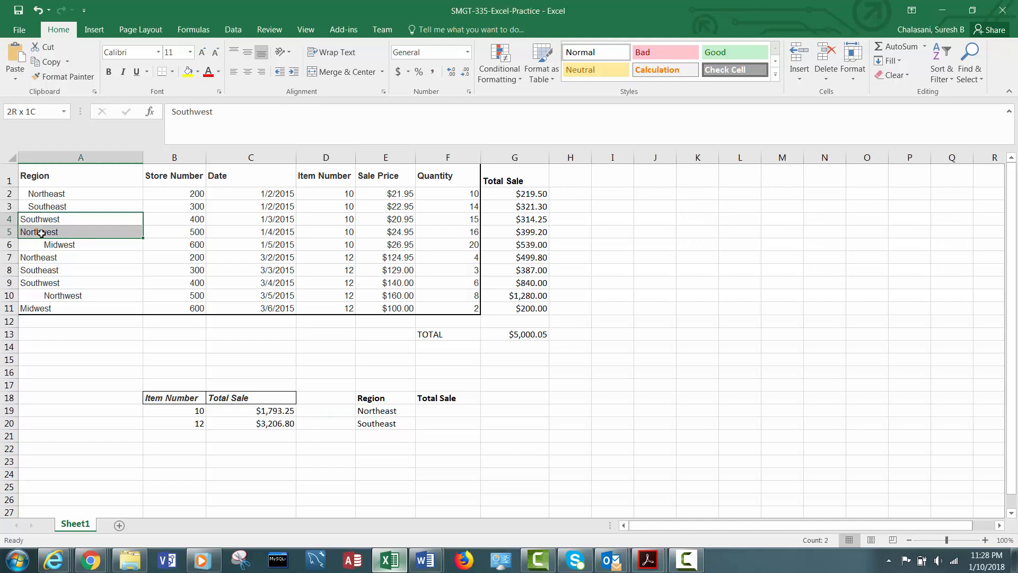
{"action": "type", "text": "Southwest Northwest"}
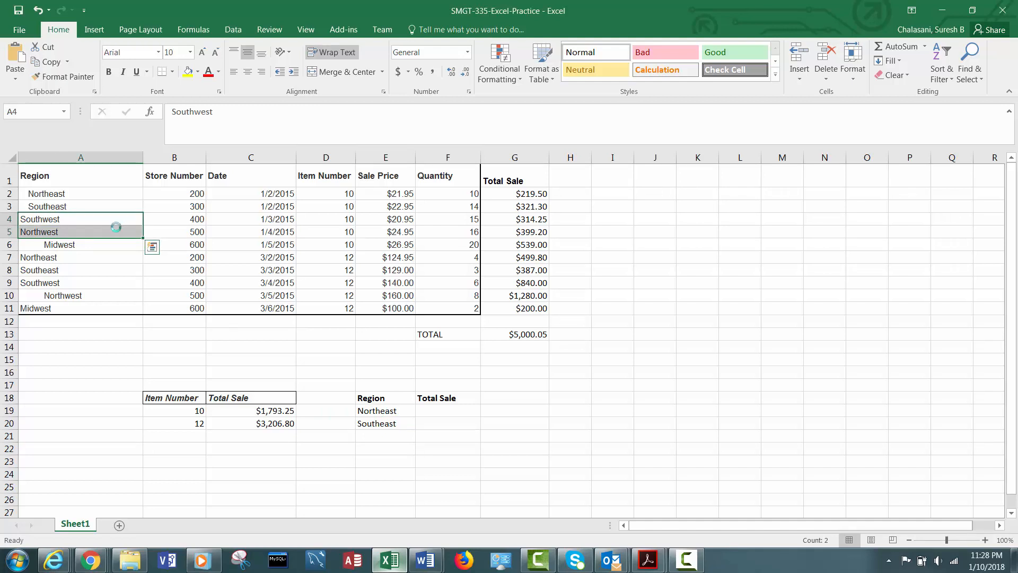
{"action": "key", "text": "ctrl+c"}
{"action": "left_click", "coordinate": [378, 438]}
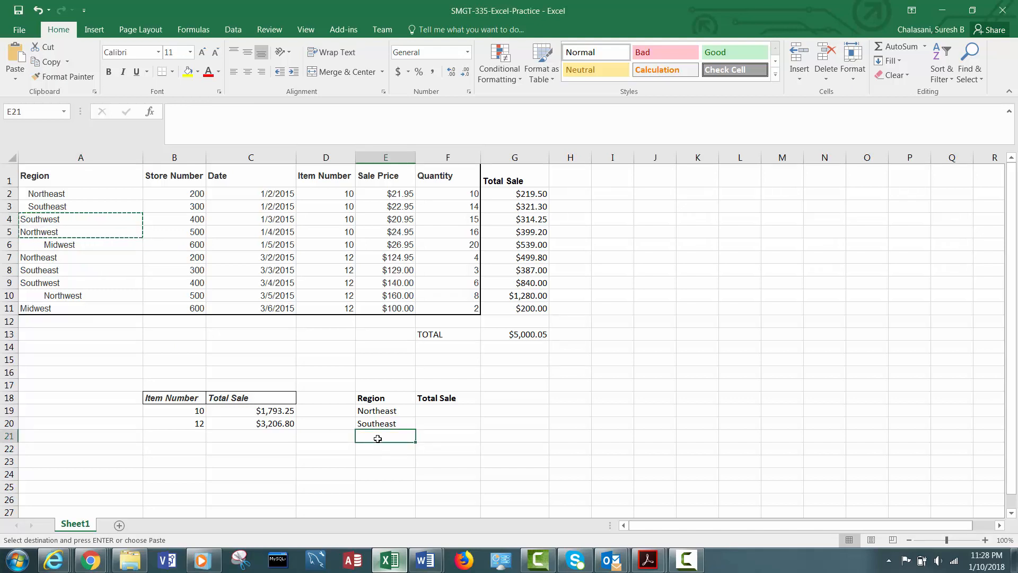
{"action": "key", "text": "ctrl+v"}
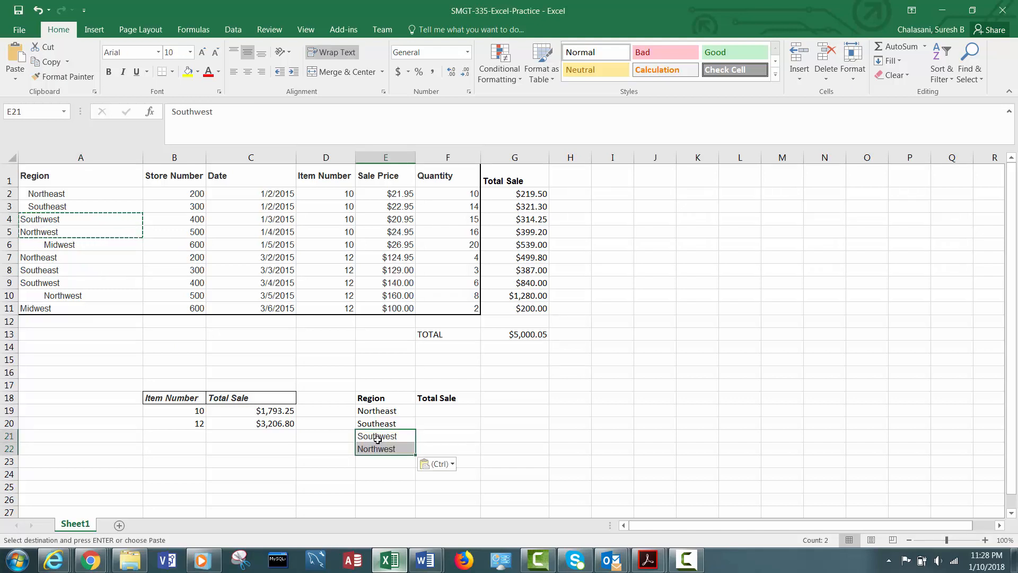
- Copy Midwest from A11 into E23
{"action": "left_click", "coordinate": [28, 307]}
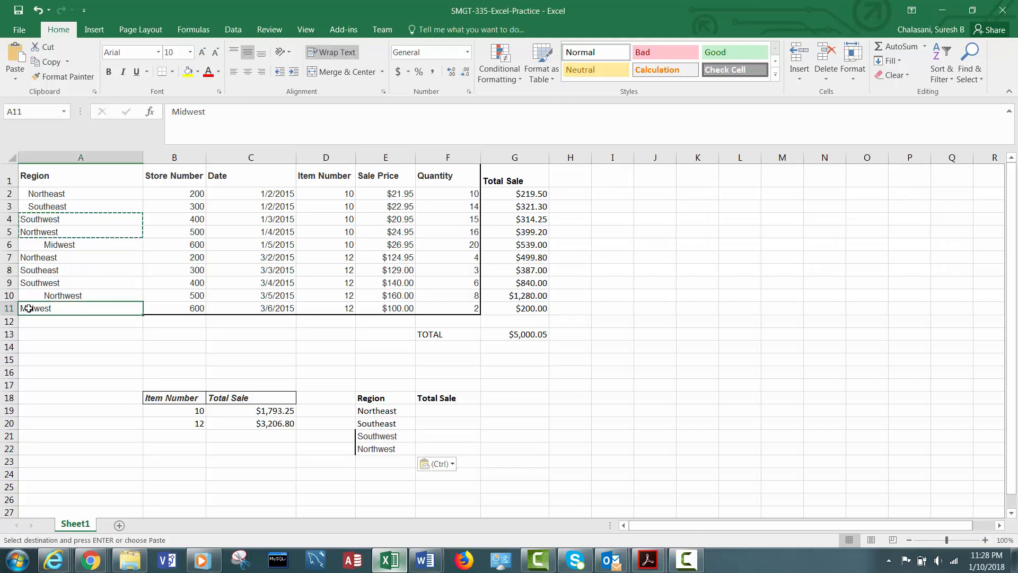
{"action": "key", "text": "ctrl+c"}
{"action": "left_click", "coordinate": [375, 463]}
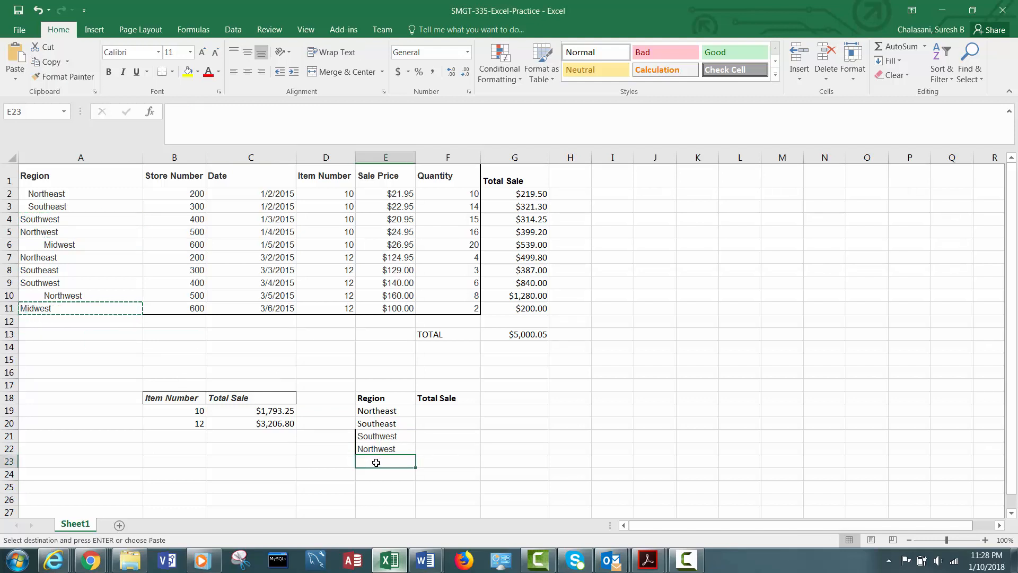
{"action": "key", "text": "ctrl+v"}
- Save the workbook and widen column F slightly
{"action": "key", "text": "ctrl+s"}
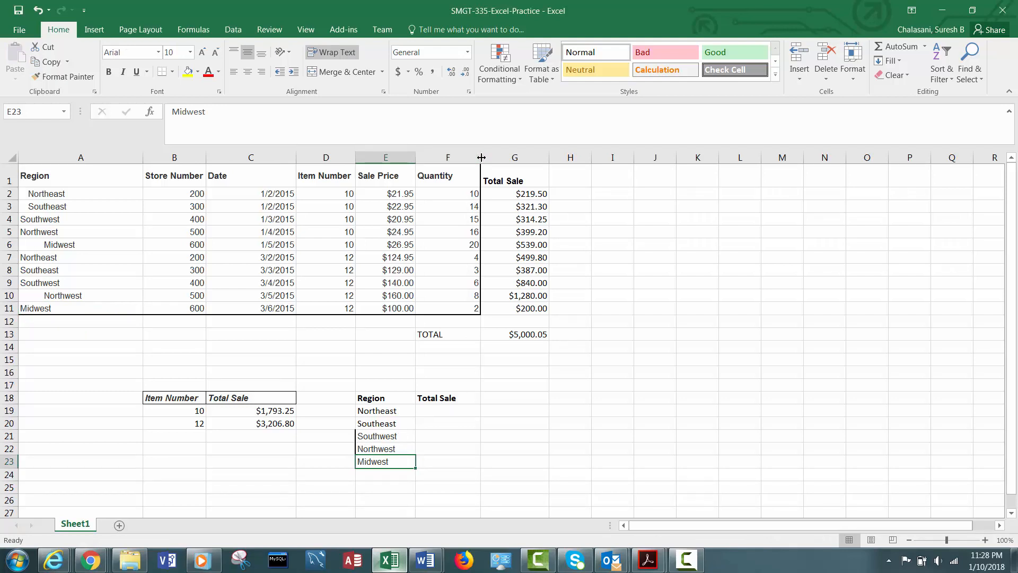
{"action": "left_click_drag", "start_coordinate": [480, 157], "coordinate": [486, 158]}
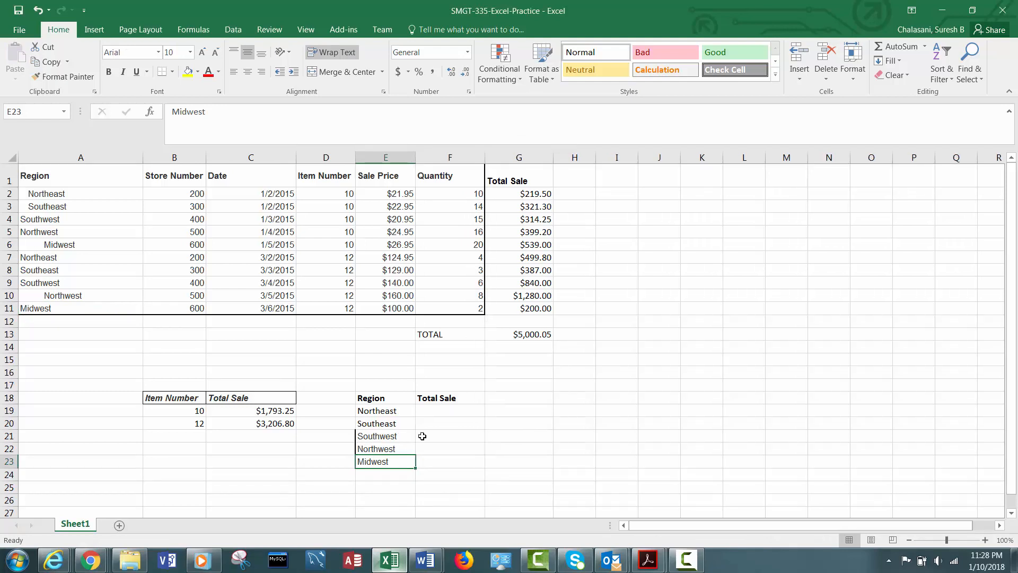
{"action": "left_click", "coordinate": [373, 409]}
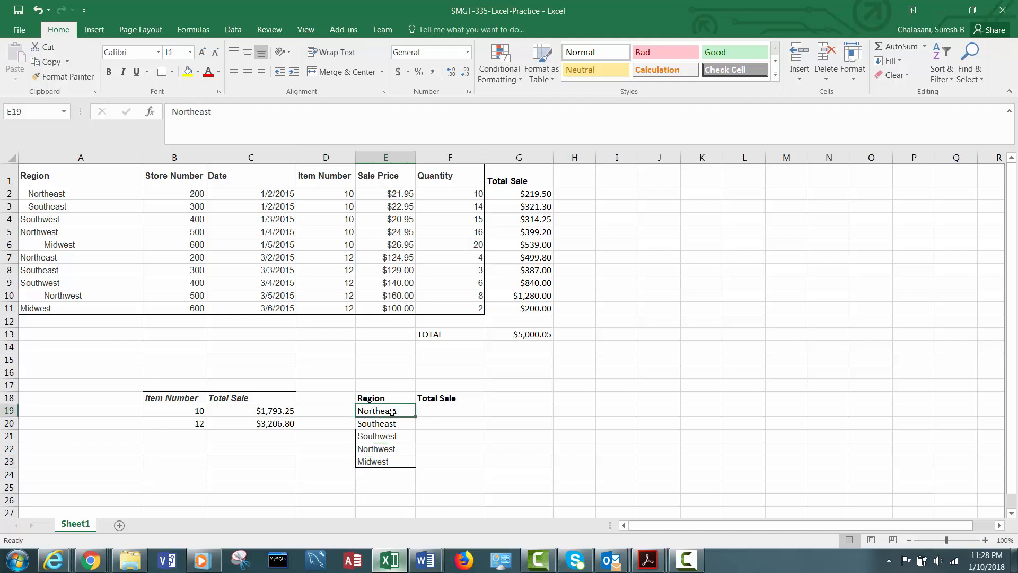
- Enter a SUMIF formula in F19 that totals G2:G11 where the region in A2:A11 matches E19
{"action": "left_click", "coordinate": [437, 411]}
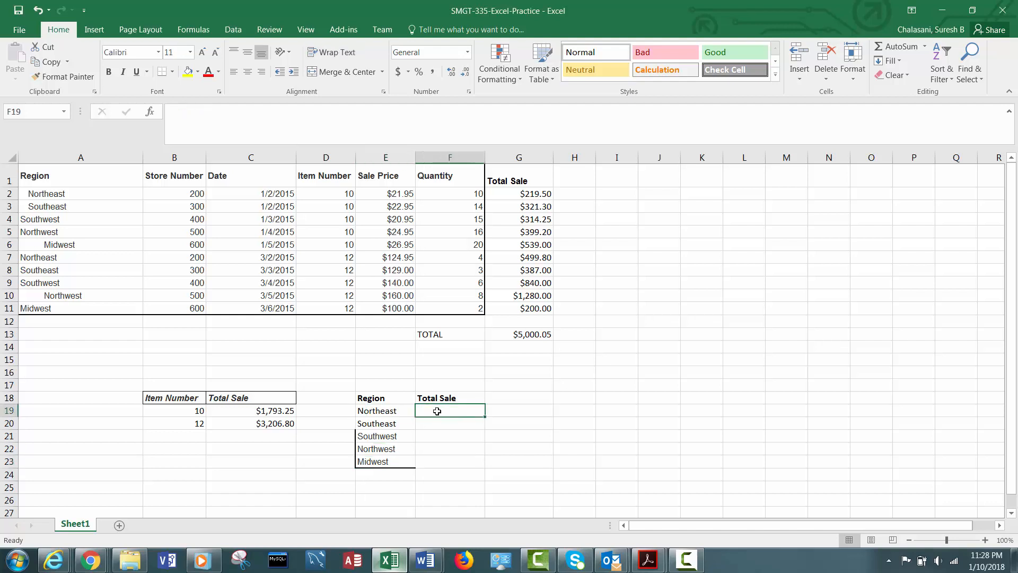
{"action": "type", "text": "=su"}
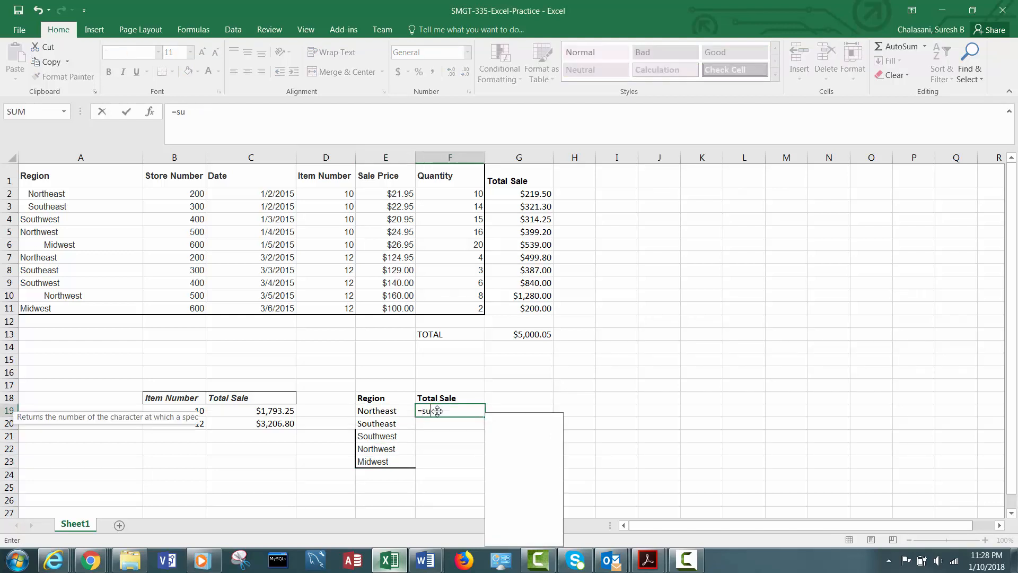
{"action": "type", "text": "mi"}
{"action": "key", "text": "Tab"}
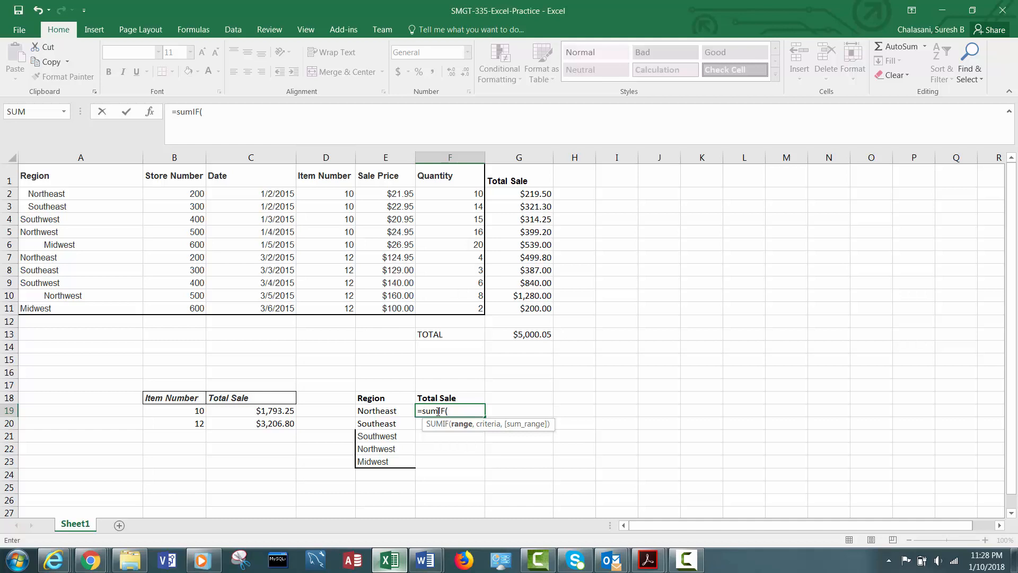
{"action": "type", "text": "A2:A"}
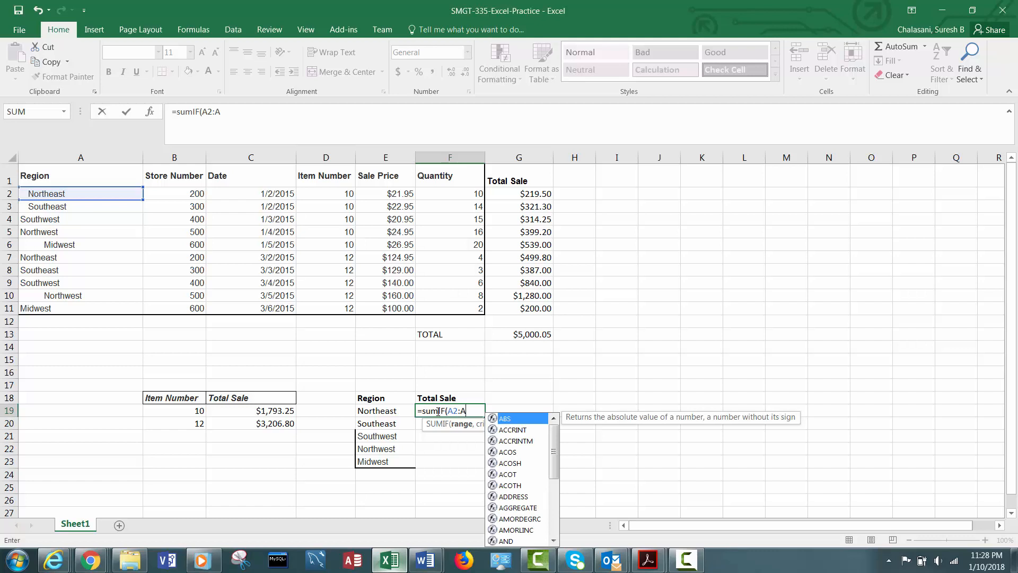
{"action": "type", "text": "11"}
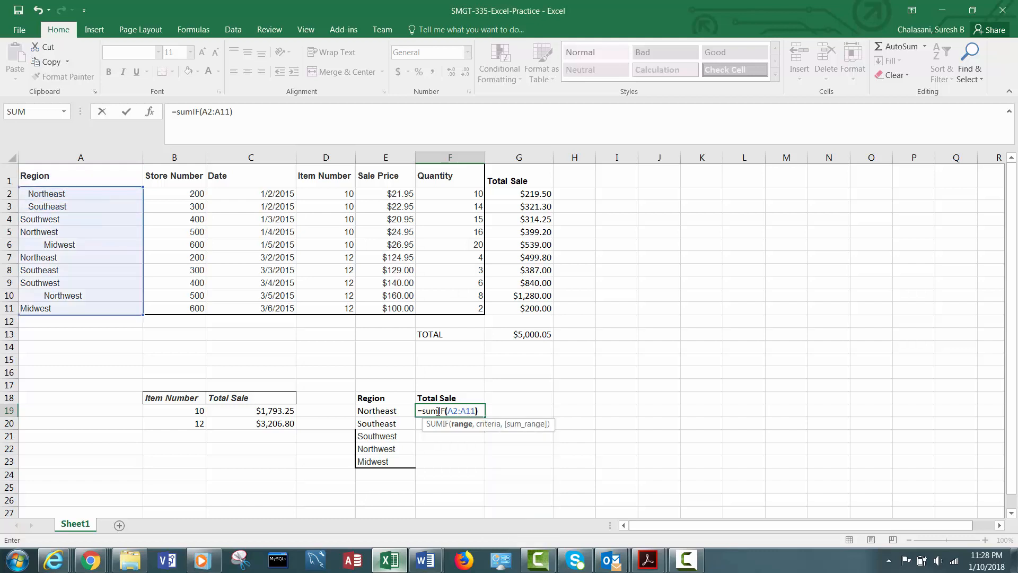
{"action": "key", "text": "BackSpace"}
{"action": "type", "text": ", E"}
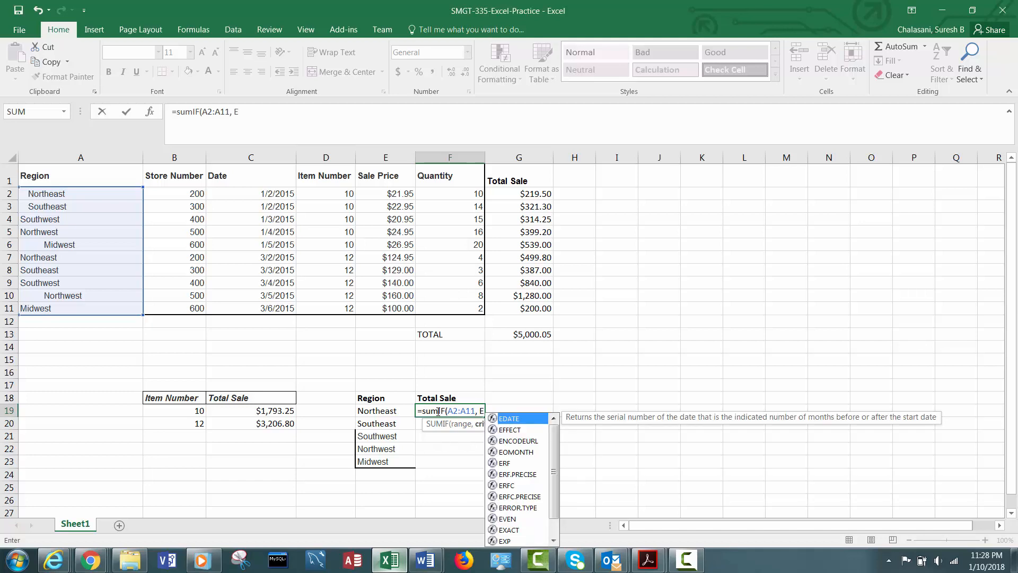
{"action": "type", "text": "19, "}
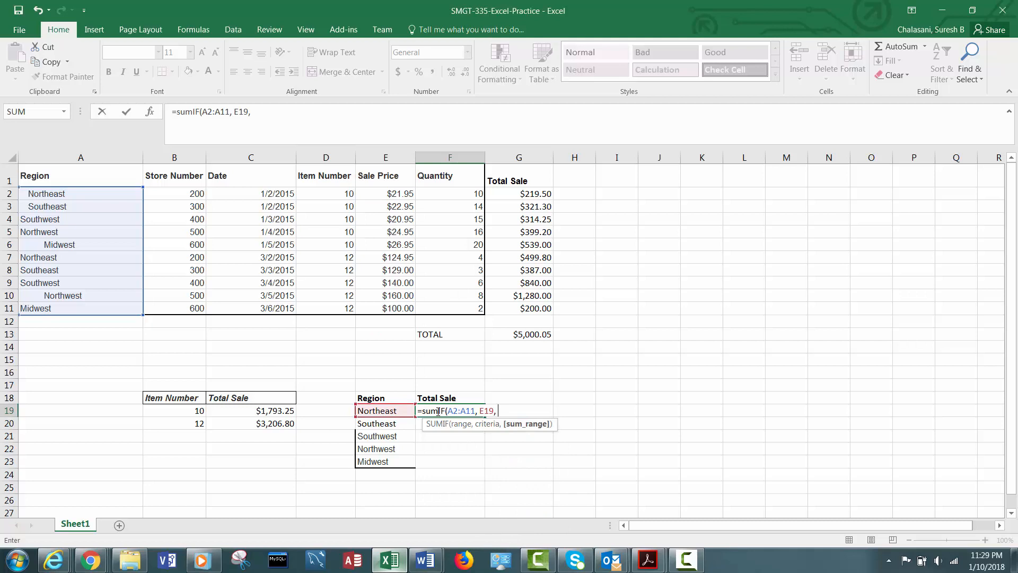
{"action": "type", "text": "G2:G11)"}
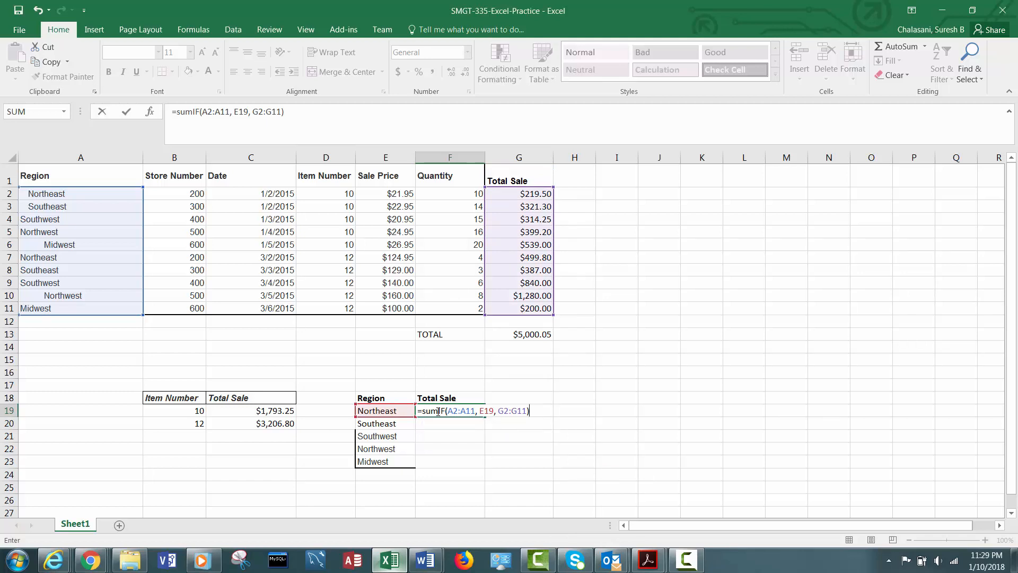
{"action": "key", "text": "ctrl+Return"}
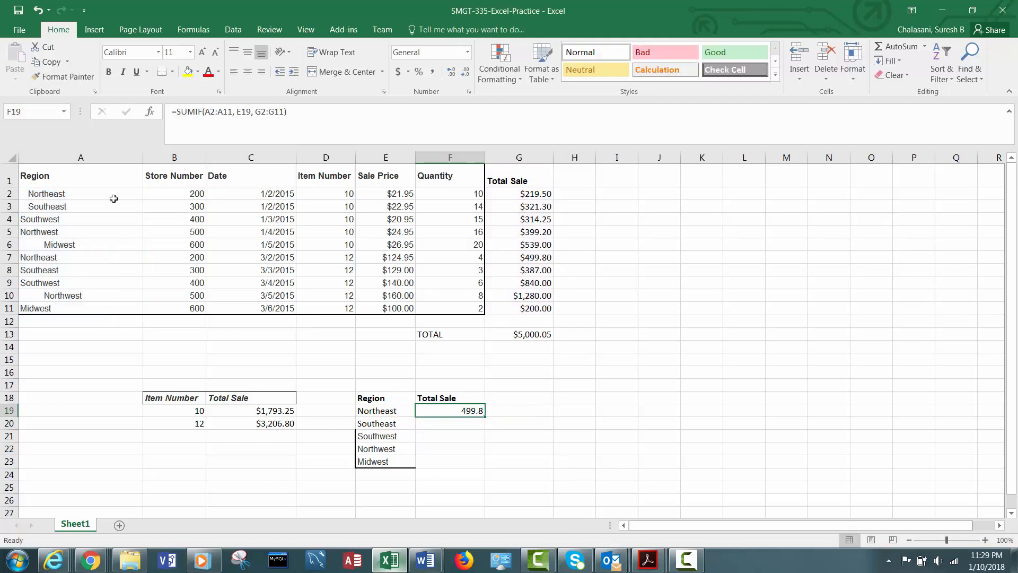
- Remove the leading spaces from the region names in A2 and A3
{"action": "left_click", "coordinate": [24, 195]}
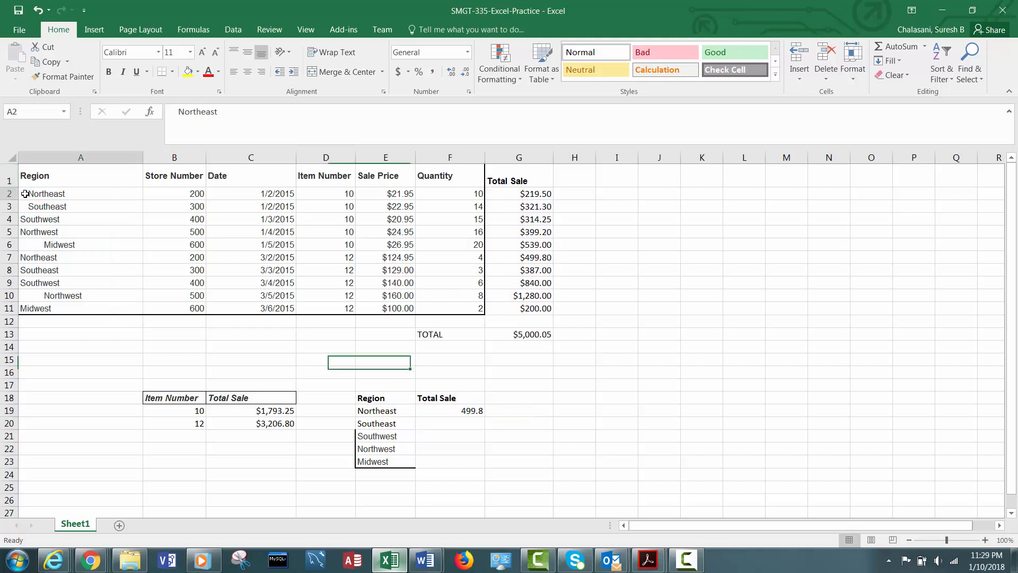
{"action": "double_click", "coordinate": [22, 193]}
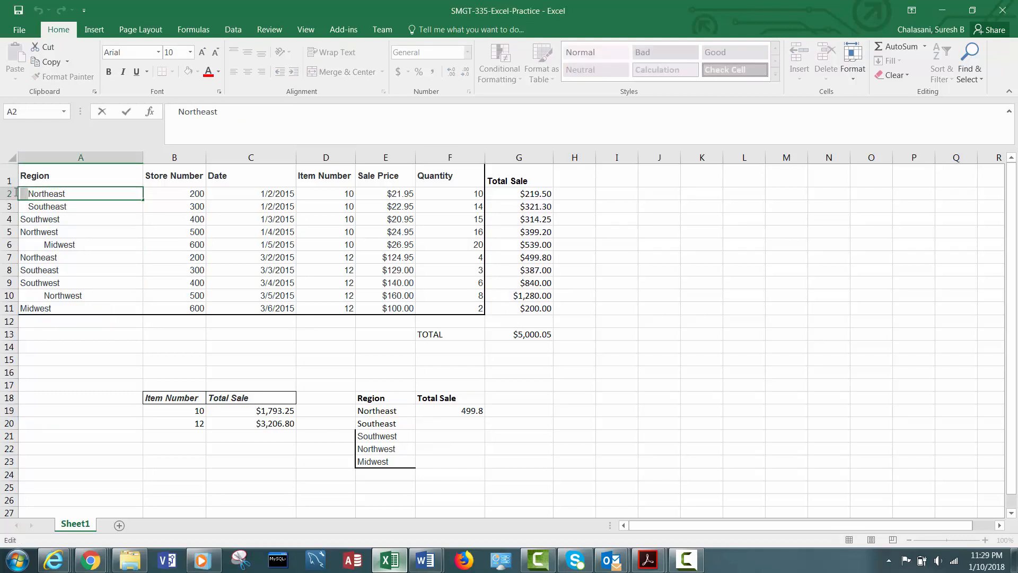
{"action": "key", "text": "BackSpace"}
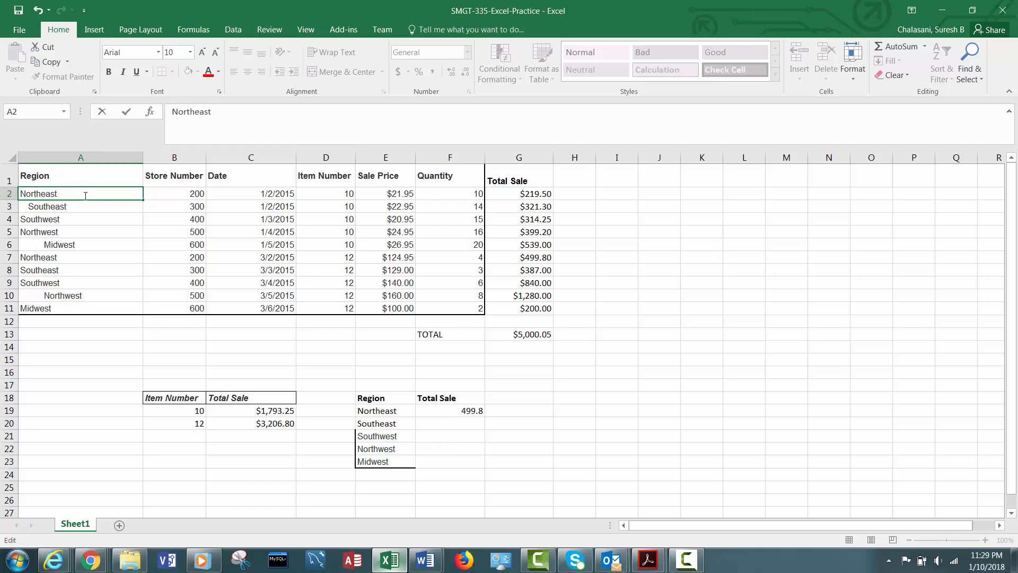
{"action": "left_click", "coordinate": [33, 208]}
{"action": "double_click", "coordinate": [33, 208]}
{"action": "left_click_drag", "start_coordinate": [28, 206], "coordinate": [6, 200]}
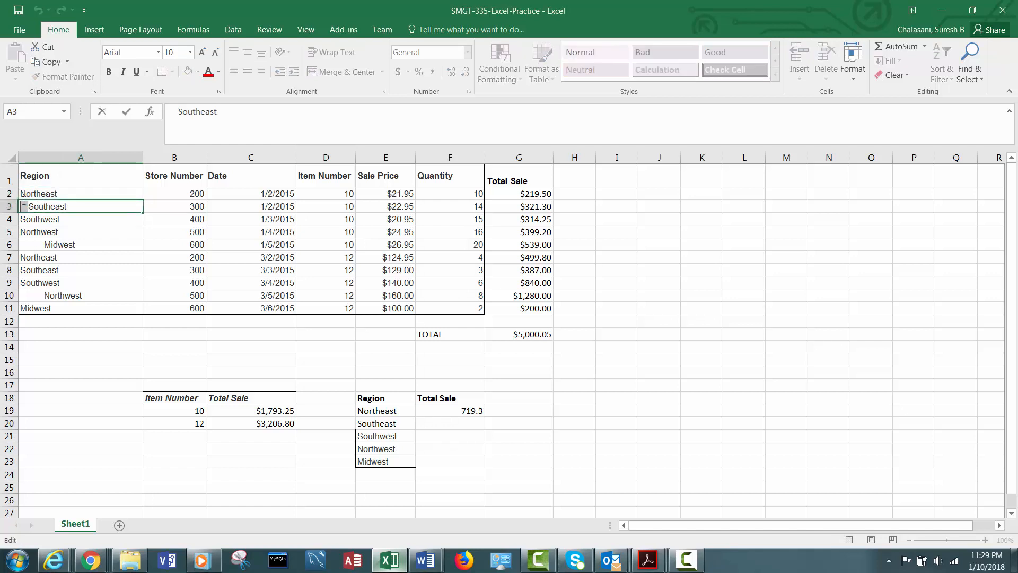
{"action": "key", "text": "BackSpace"}
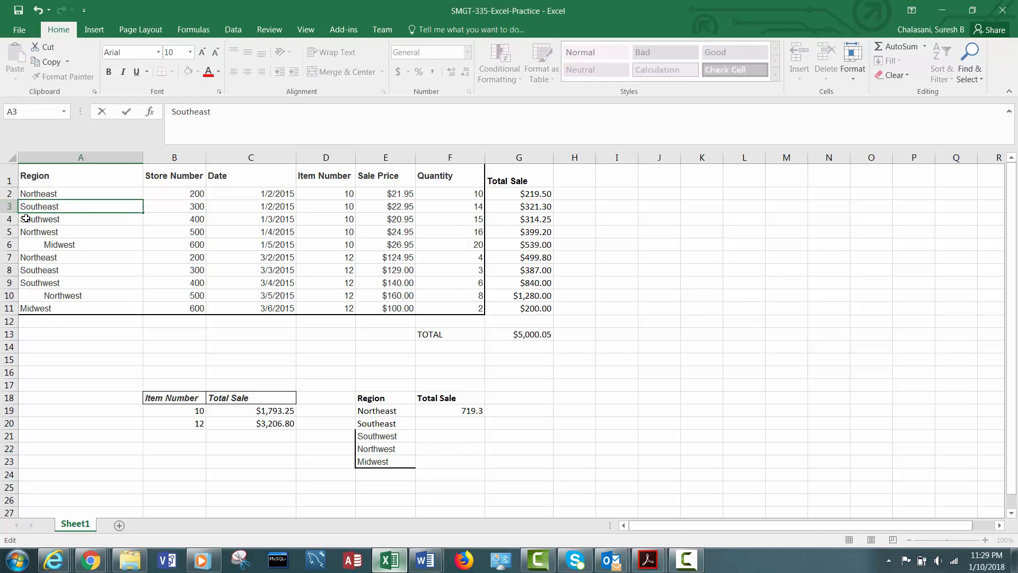
- Remove the stray spaces from the region names in A4, A6 and A10
{"action": "left_click", "coordinate": [84, 219]}
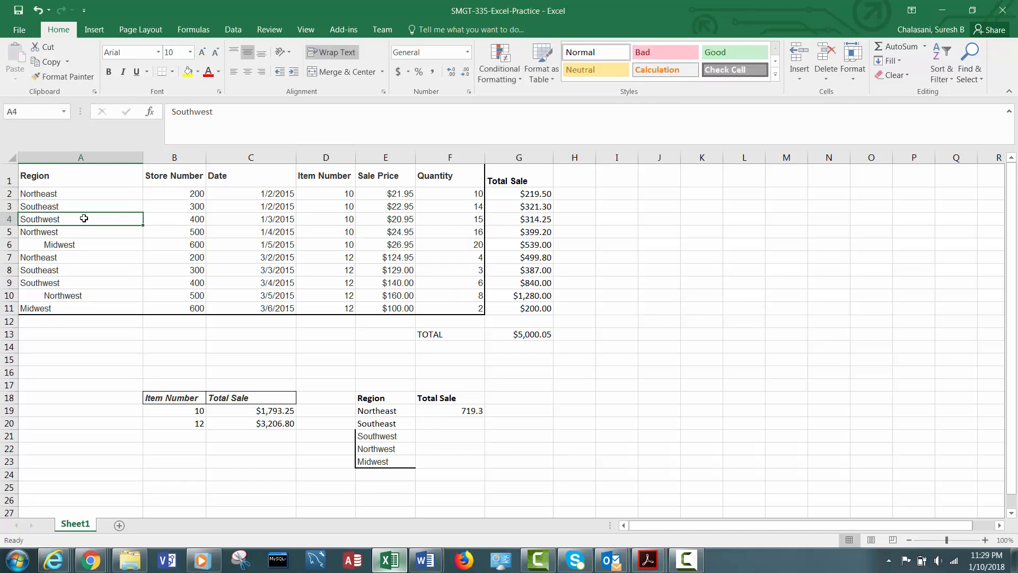
{"action": "double_click", "coordinate": [84, 218]}
{"action": "key", "text": "BackSpace"}
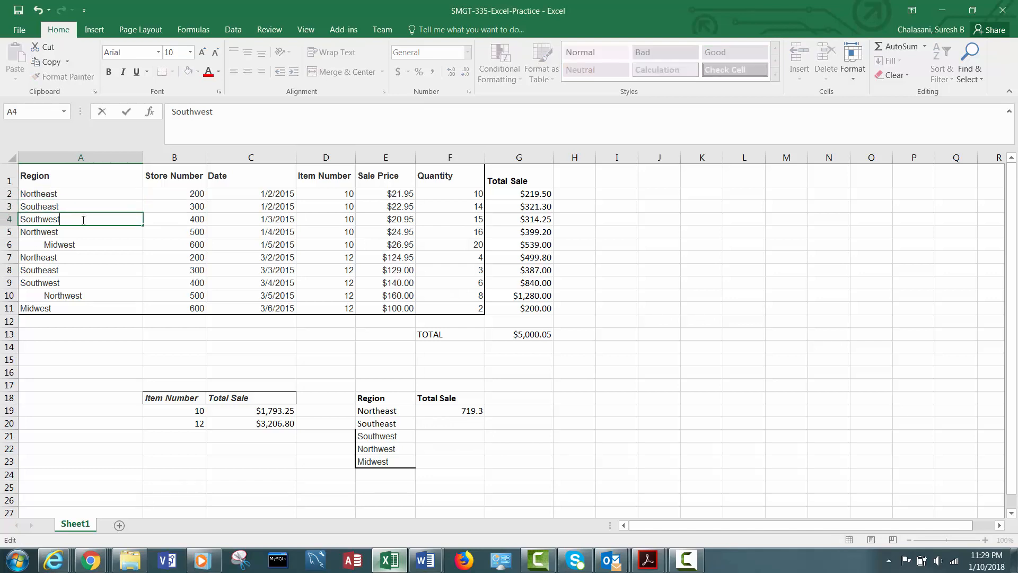
{"action": "left_click", "coordinate": [71, 231]}
{"action": "double_click", "coordinate": [45, 245]}
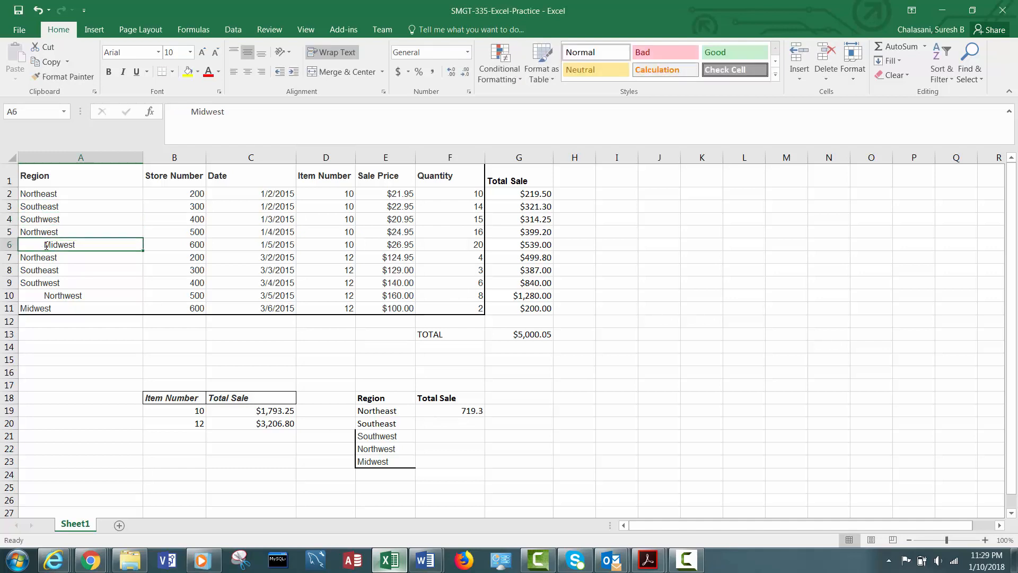
{"action": "left_click_drag", "start_coordinate": [46, 245], "coordinate": [20, 245]}
{"action": "key", "text": "BackSpace"}
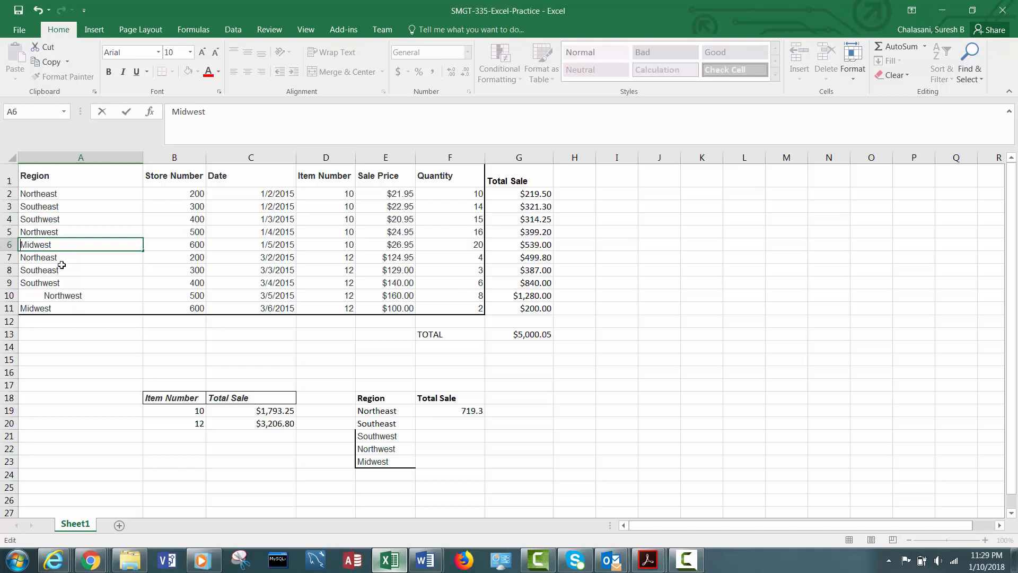
{"action": "double_click", "coordinate": [33, 296]}
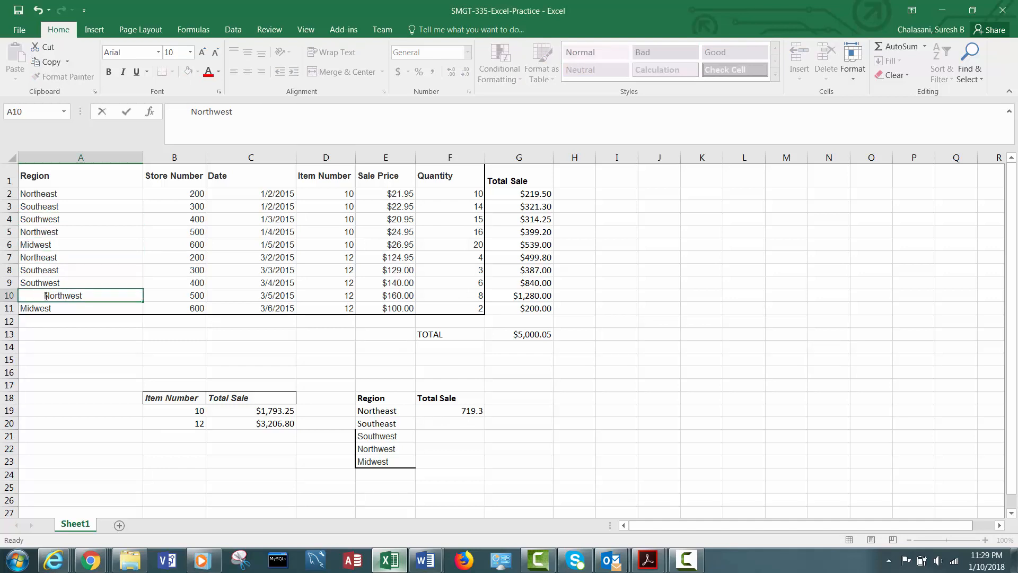
{"action": "left_click_drag", "start_coordinate": [33, 296], "coordinate": [21, 296]}
{"action": "key", "text": "BackSpace"}
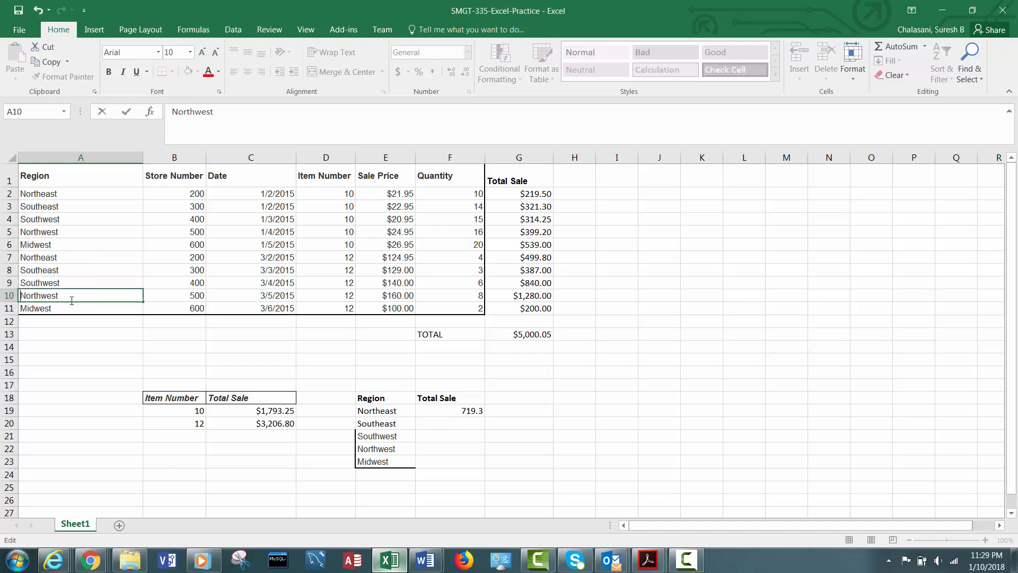
{"action": "left_click", "coordinate": [72, 301]}
- Inspect the SUMIF formula in F19 and the Northeast rows of the data table
{"action": "left_click", "coordinate": [453, 410]}
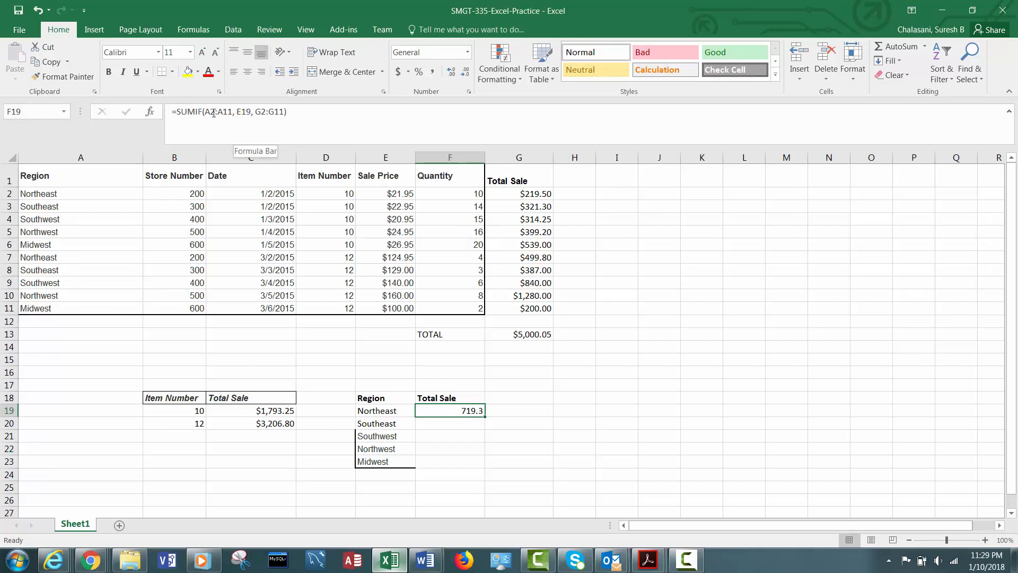
{"action": "left_click", "coordinate": [243, 112]}
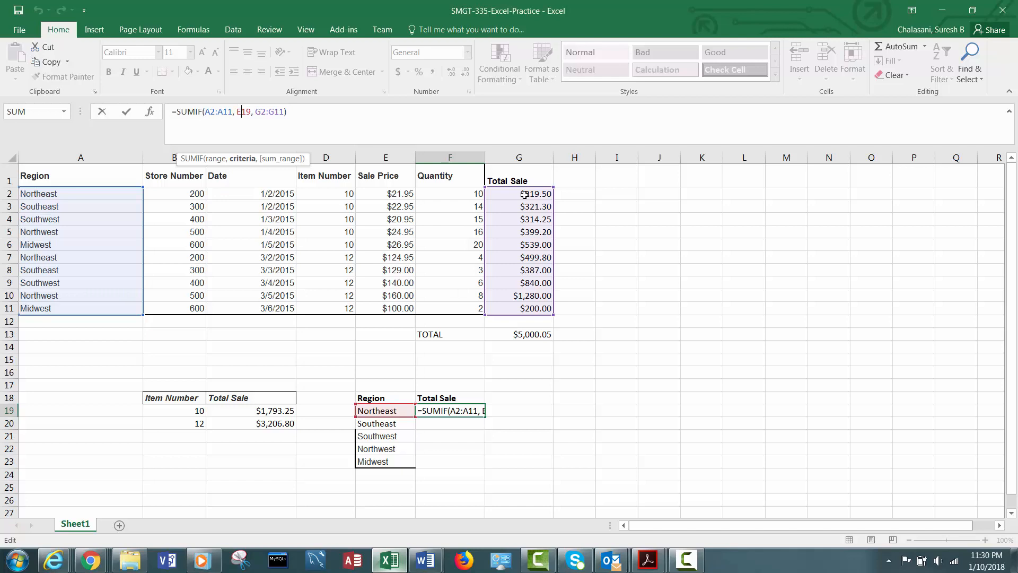
{"action": "left_click", "coordinate": [528, 194]}
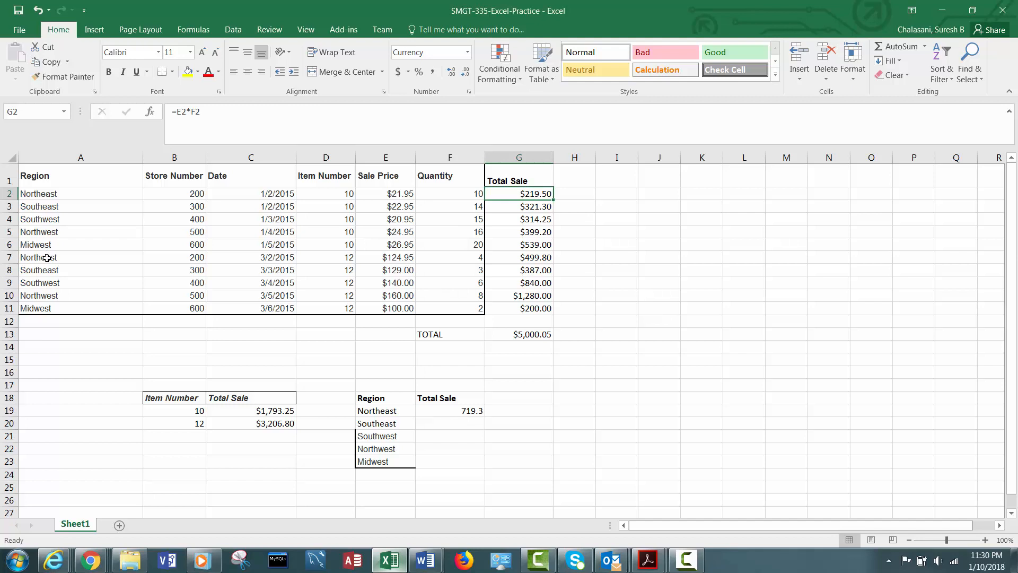
{"action": "left_click", "coordinate": [47, 257]}
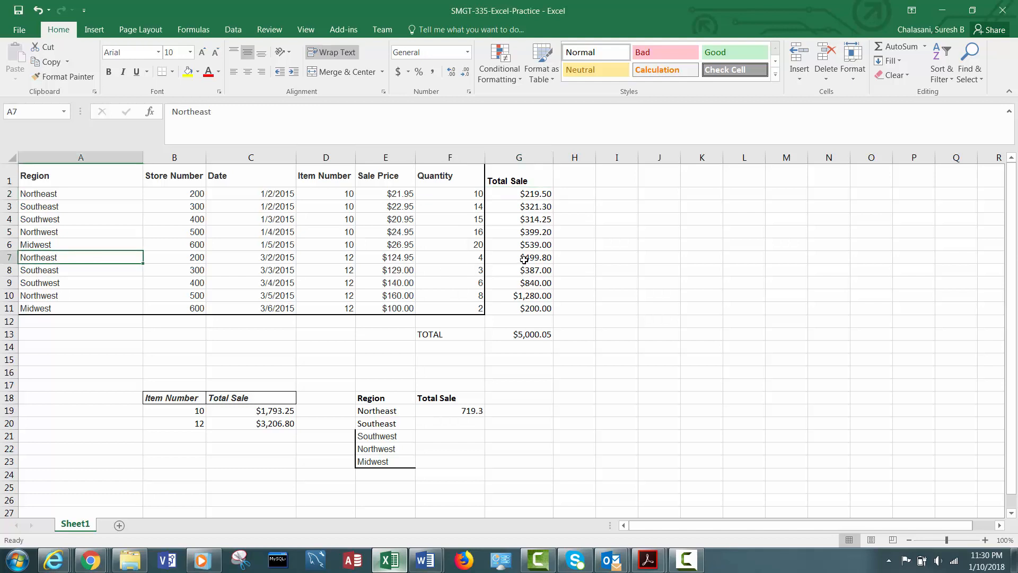
{"action": "left_click", "coordinate": [8, 257]}
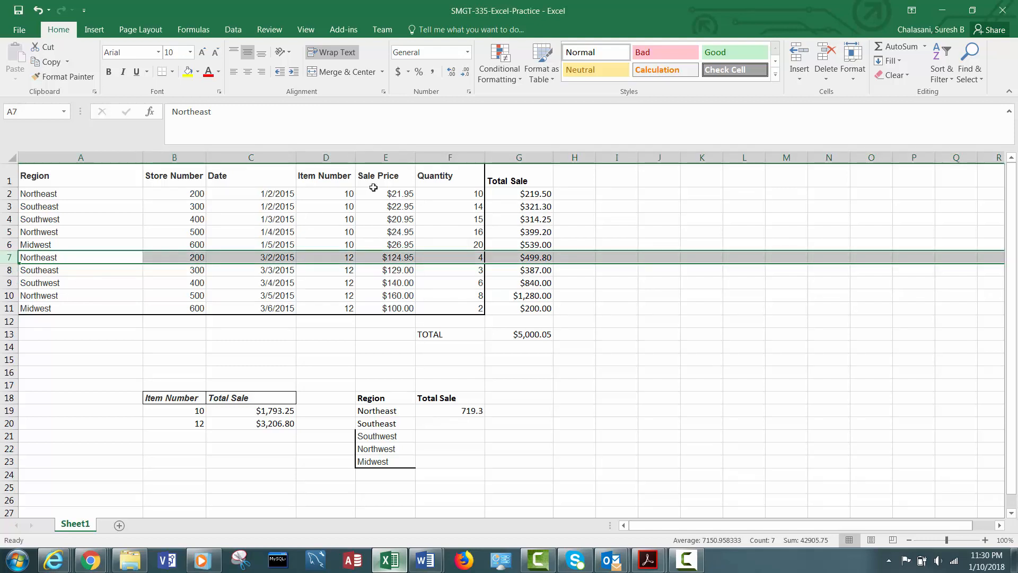
- Format F19 as Currency and dismiss the Windows colour-scheme prompt, keeping the current scheme
{"action": "left_click", "coordinate": [455, 410]}
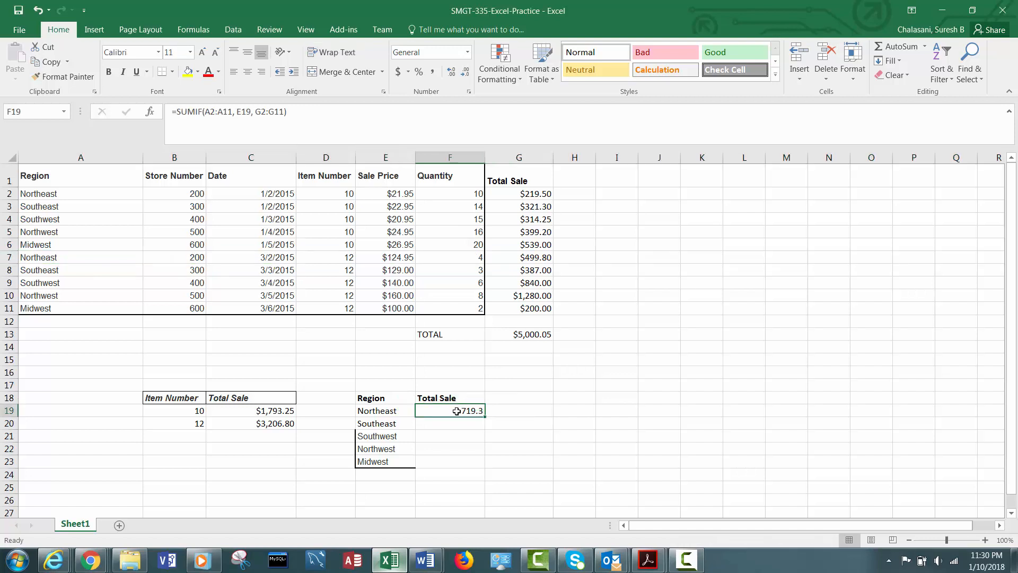
{"action": "right_click", "coordinate": [457, 411]}
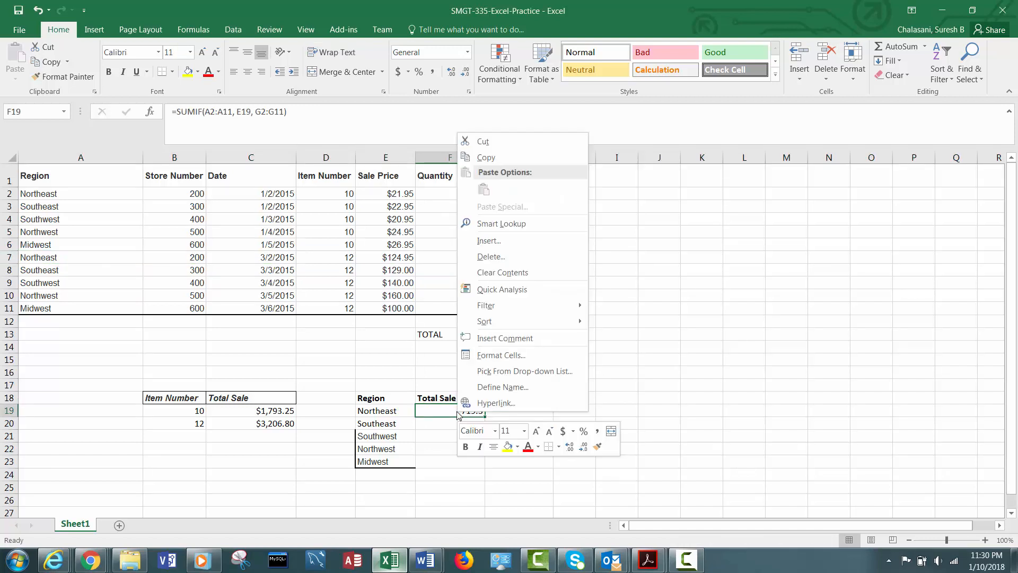
{"action": "left_click", "coordinate": [493, 356]}
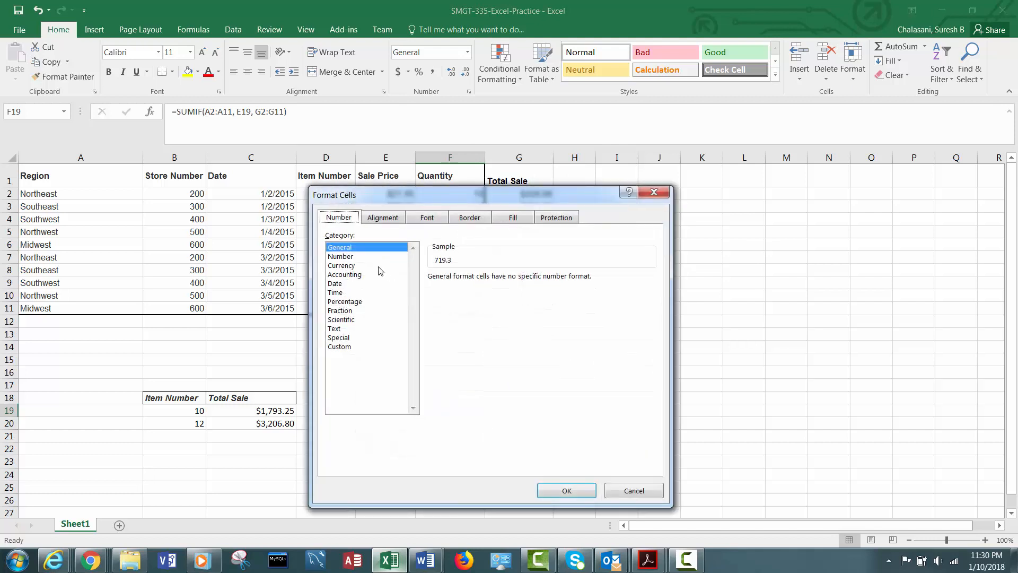
{"action": "left_click", "coordinate": [350, 265]}
{"action": "left_click", "coordinate": [563, 489]}
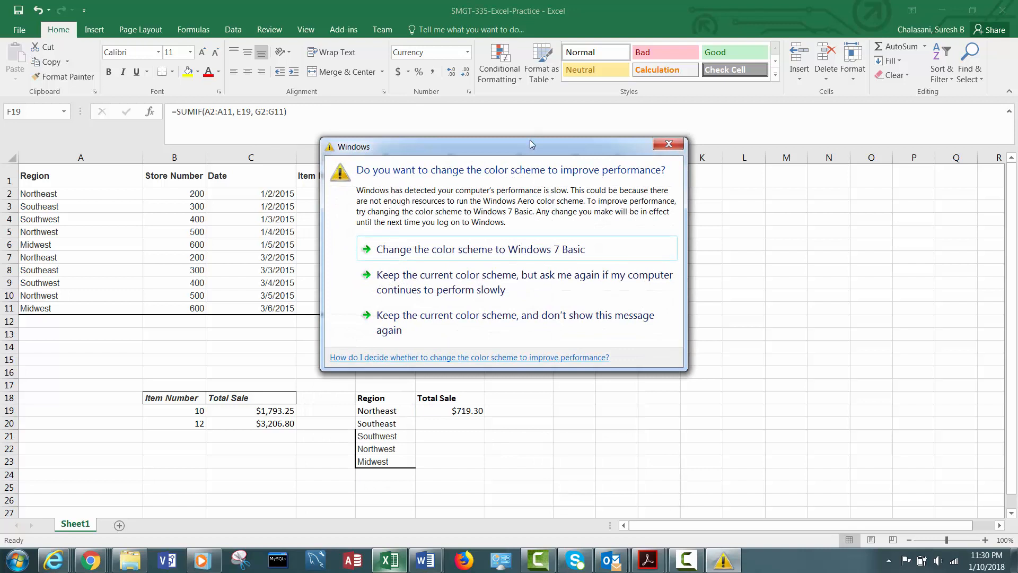
{"action": "left_click_drag", "start_coordinate": [530, 139], "coordinate": [727, 167]}
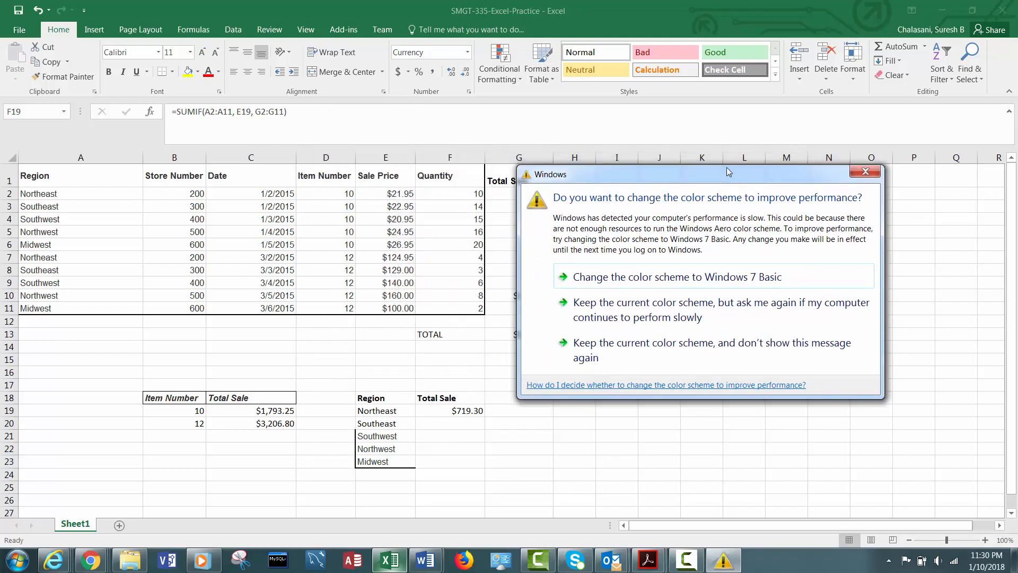
{"action": "left_click", "coordinate": [656, 347]}
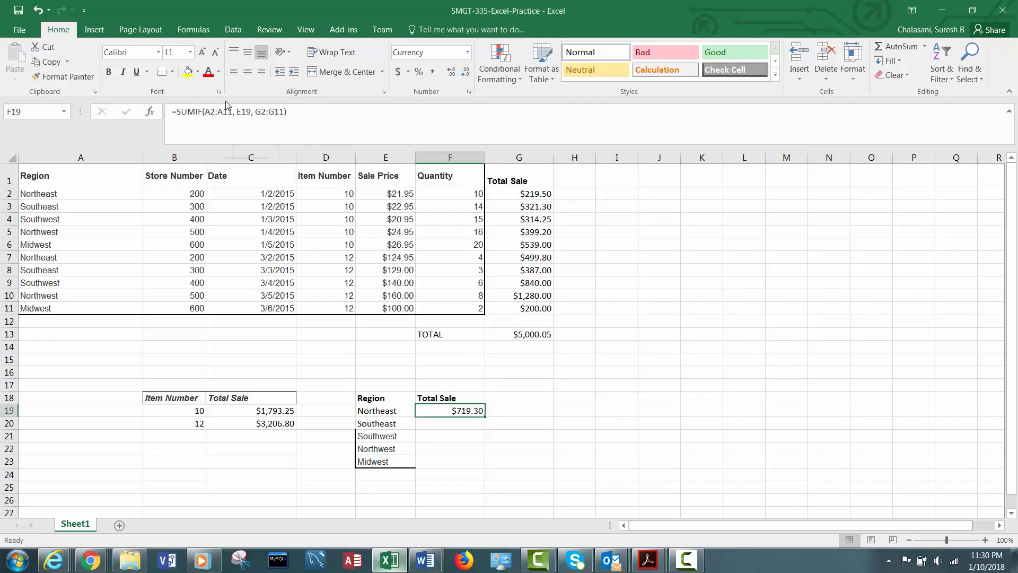
- Make the row references in F19's SUMIF ranges absolute, giving A$2:A$11 and G$2:G$11
{"action": "left_click", "coordinate": [210, 112]}
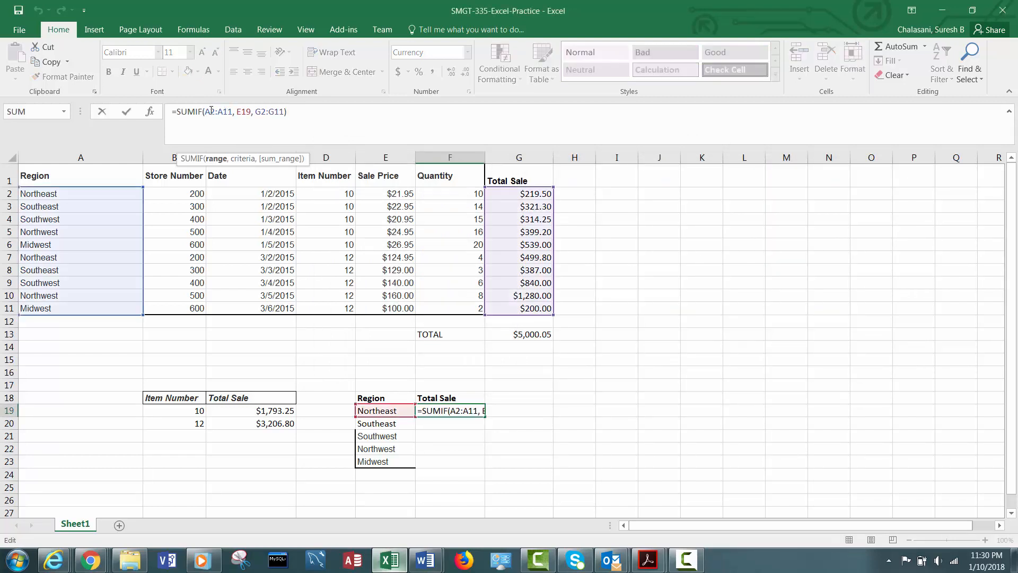
{"action": "type", "text": "$"}
{"action": "left_click", "coordinate": [229, 109]}
{"action": "type", "text": "$"}
{"action": "left_click", "coordinate": [271, 111]}
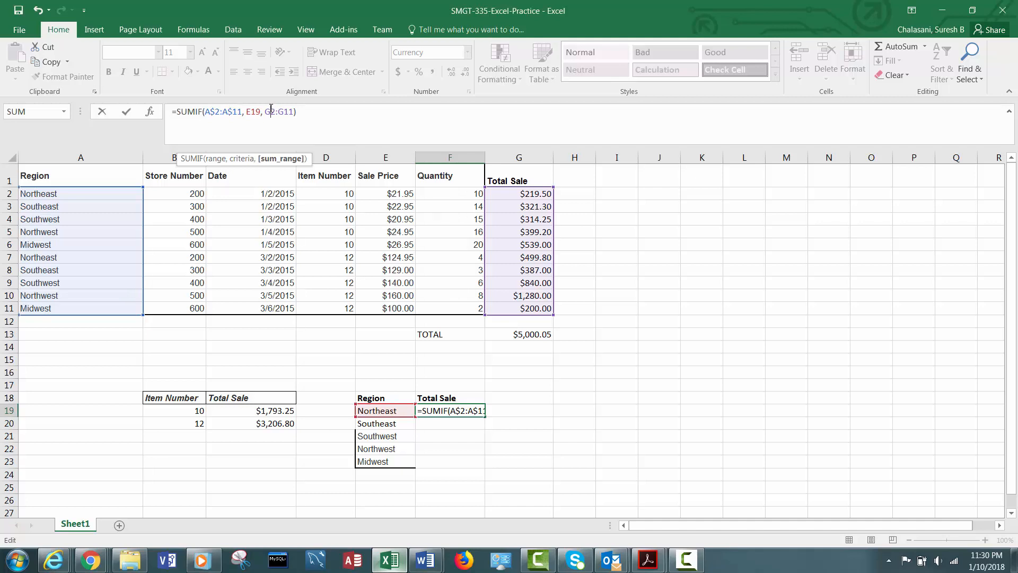
{"action": "type", "text": "$"}
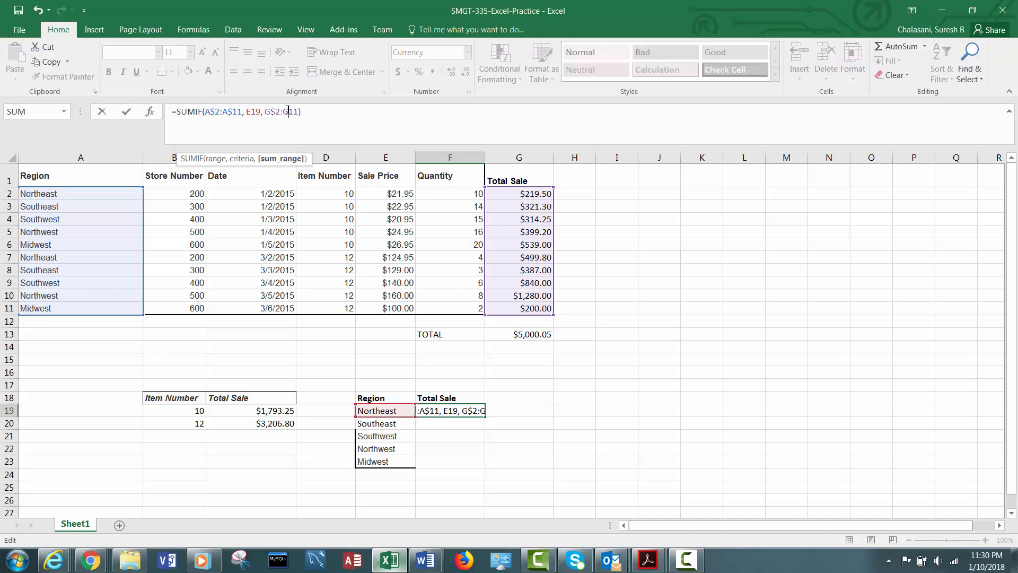
{"action": "left_click", "coordinate": [288, 111]}
{"action": "type", "text": "$"}
{"action": "key", "text": "ctrl+Return"}
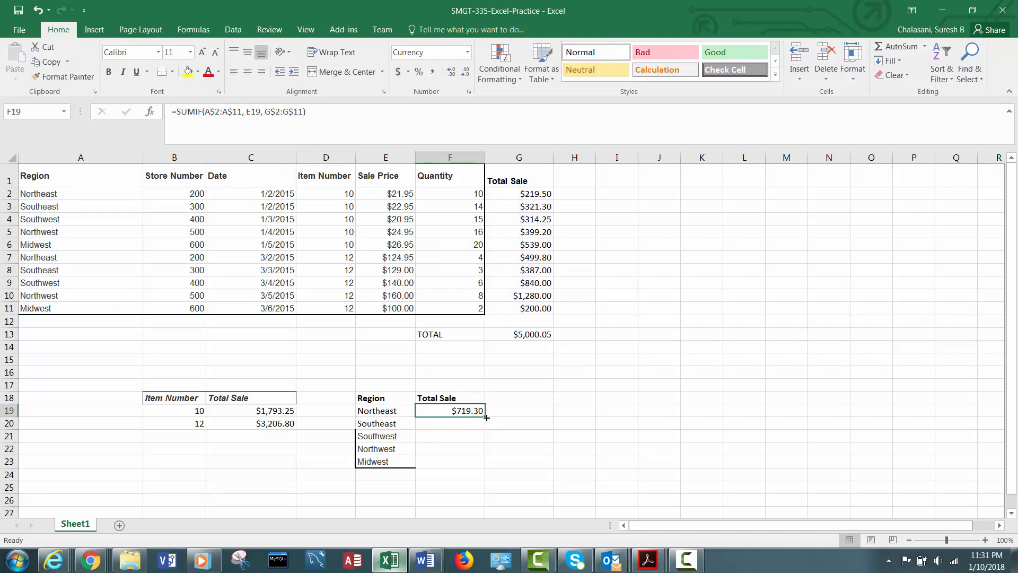
- Fill the region SUMIF formula from F19 down through F23 and review the copied formulas
{"action": "left_click_drag", "start_coordinate": [486, 418], "coordinate": [471, 462]}
{"action": "left_click", "coordinate": [447, 424]}
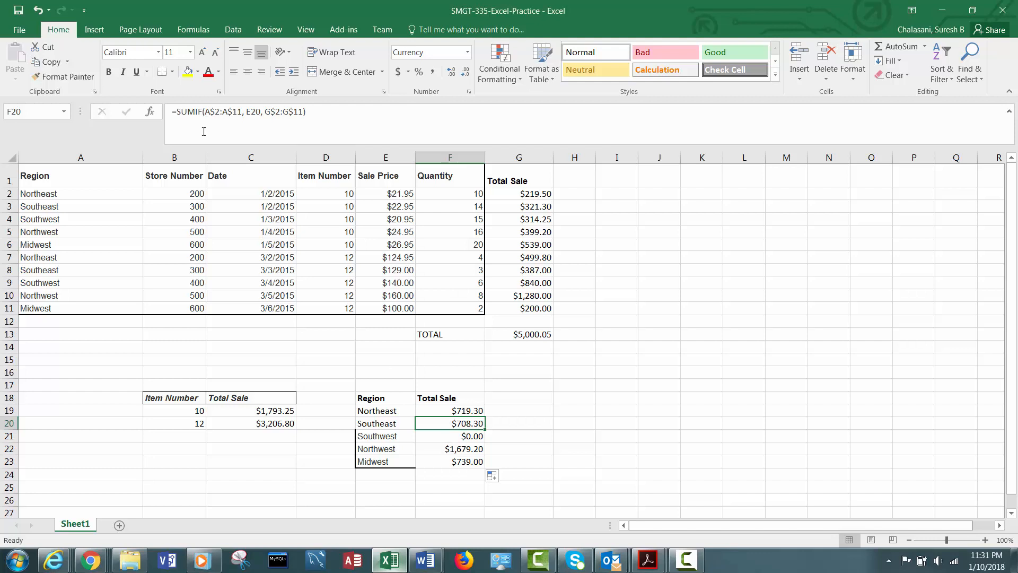
{"action": "left_click", "coordinate": [265, 108]}
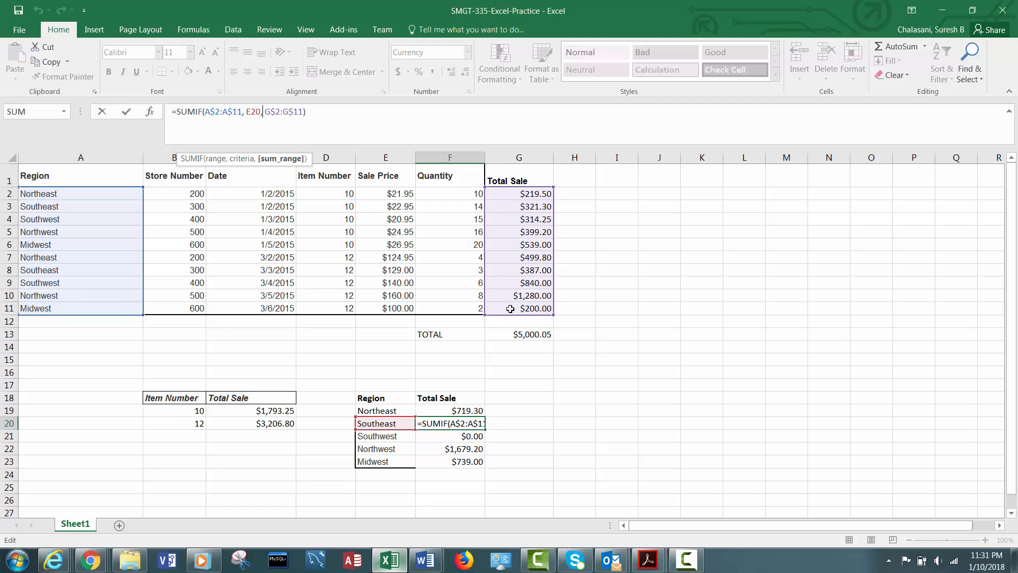
{"action": "key", "text": "ctrl+Return"}
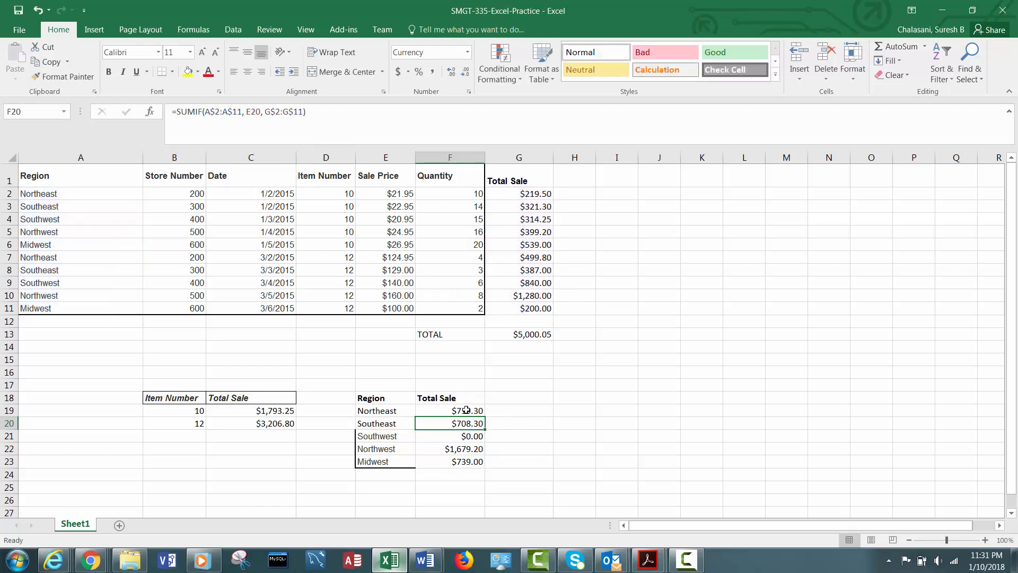
{"action": "left_click", "coordinate": [466, 411]}
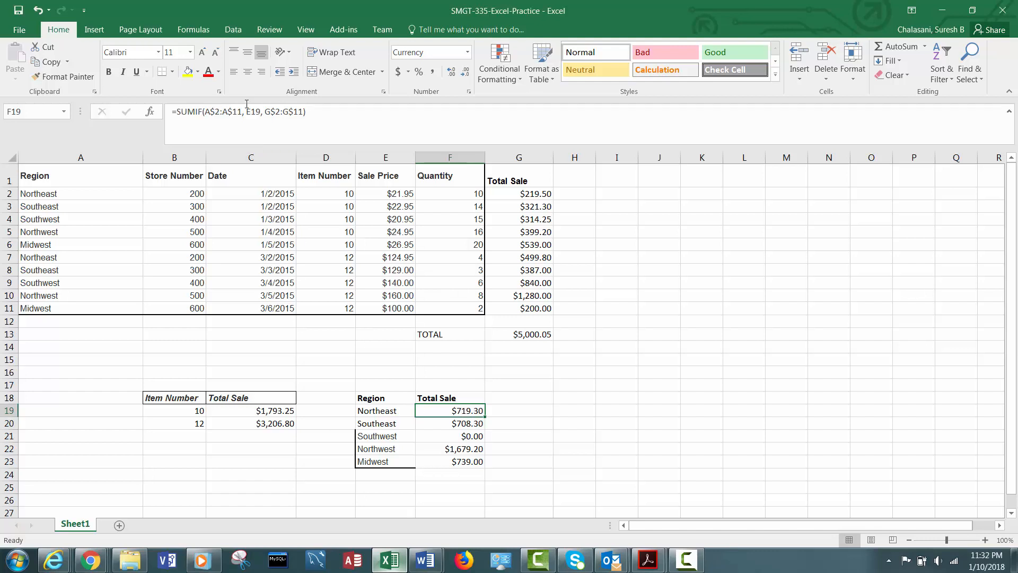
{"action": "left_click_drag", "start_coordinate": [487, 417], "coordinate": [482, 467]}
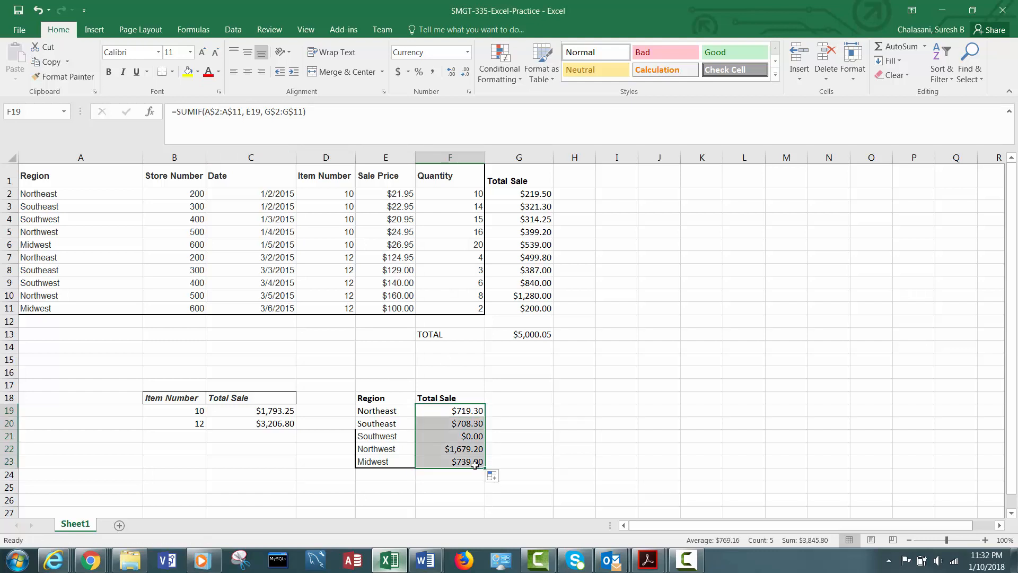
{"action": "left_click", "coordinate": [464, 461]}
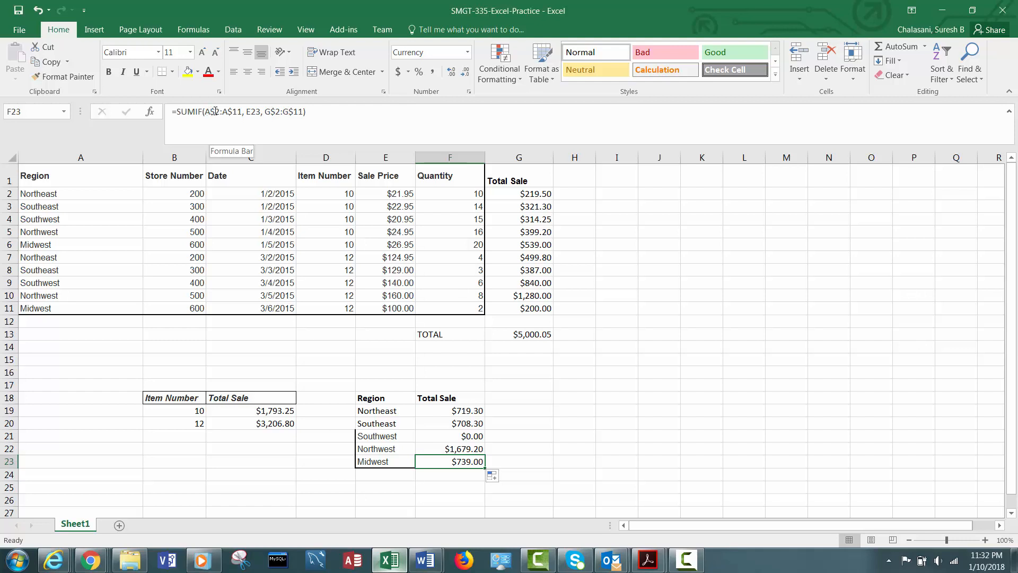
{"action": "left_click", "coordinate": [445, 424]}
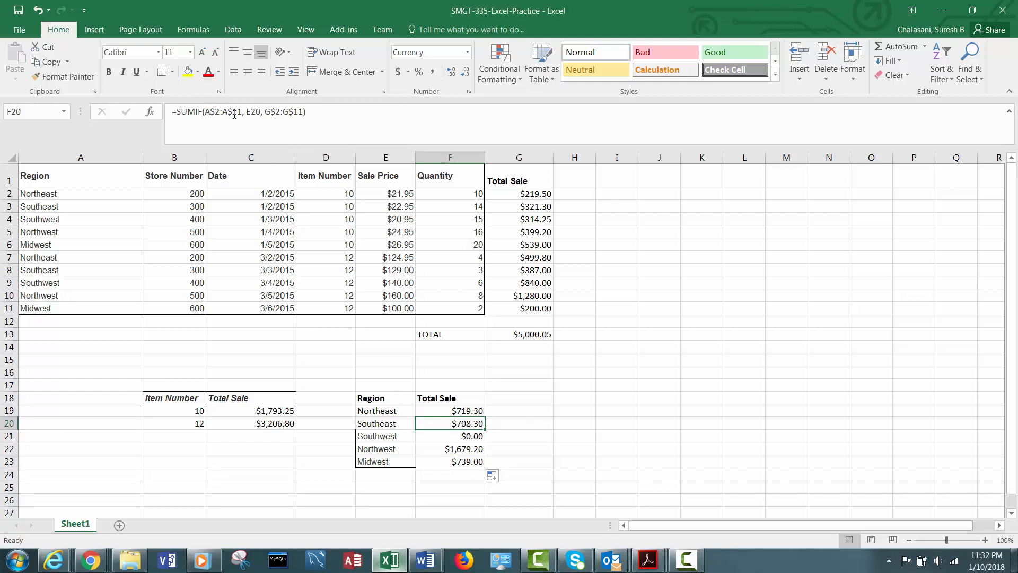
{"action": "left_click", "coordinate": [445, 439]}
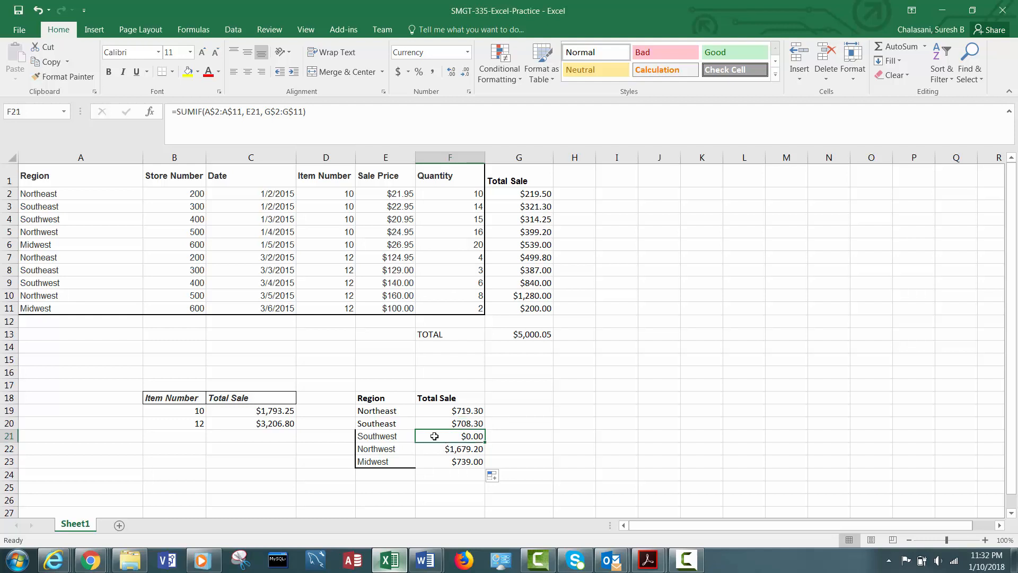
{"action": "left_click", "coordinate": [402, 436]}
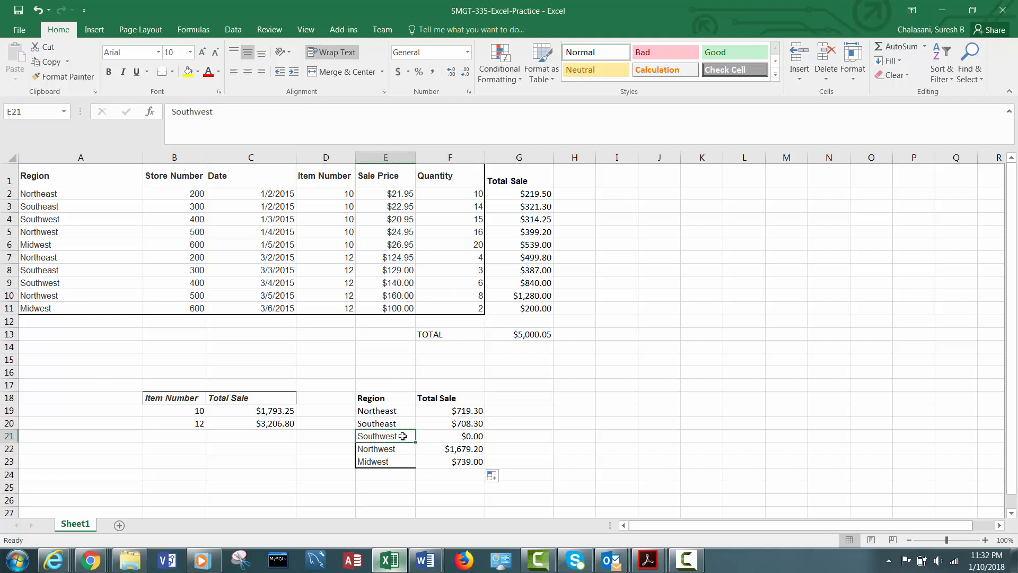
{"action": "double_click", "coordinate": [403, 436]}
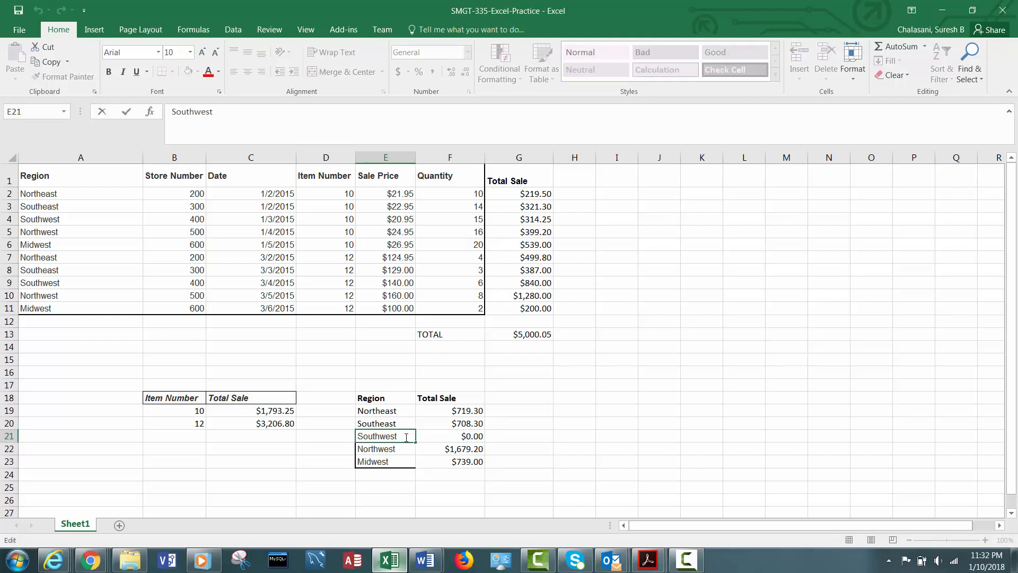
{"action": "key", "text": "BackSpace"}
{"action": "key", "text": "Escape"}
{"action": "left_click", "coordinate": [451, 439]}
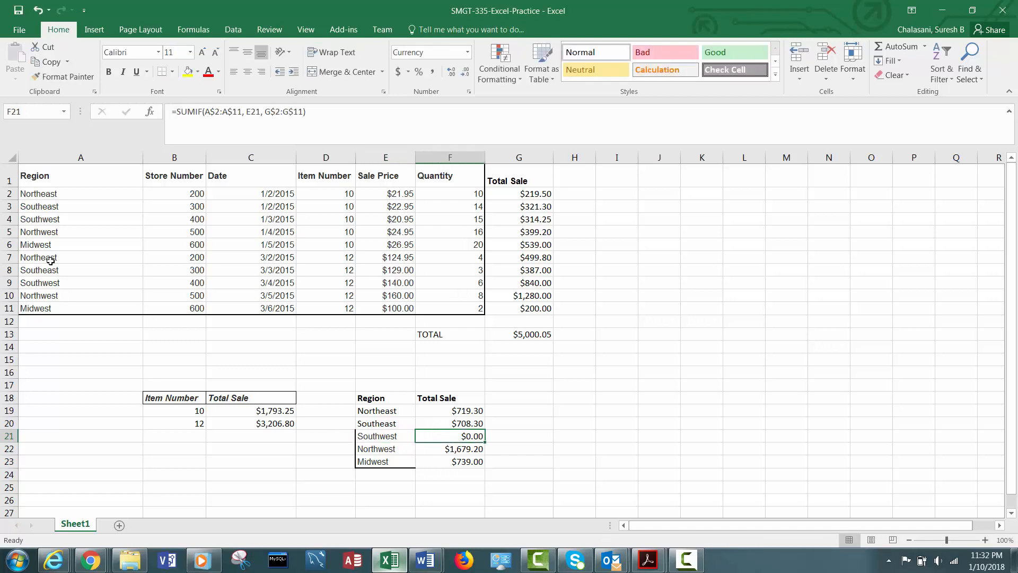
- Inspect the Southwest entries in A9 and A4 of the data table for stray spaces
{"action": "double_click", "coordinate": [71, 282]}
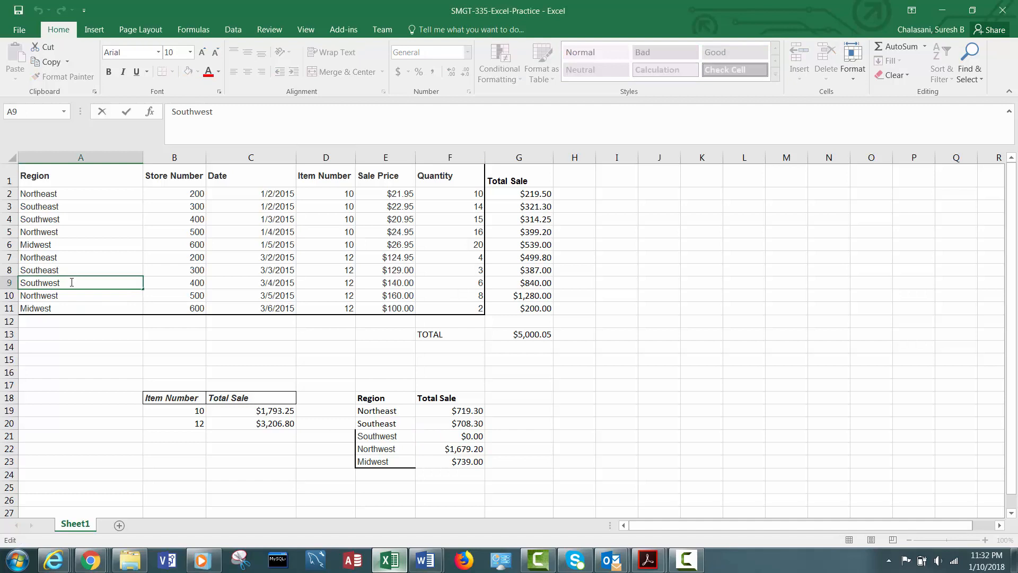
{"action": "left_click", "coordinate": [64, 217]}
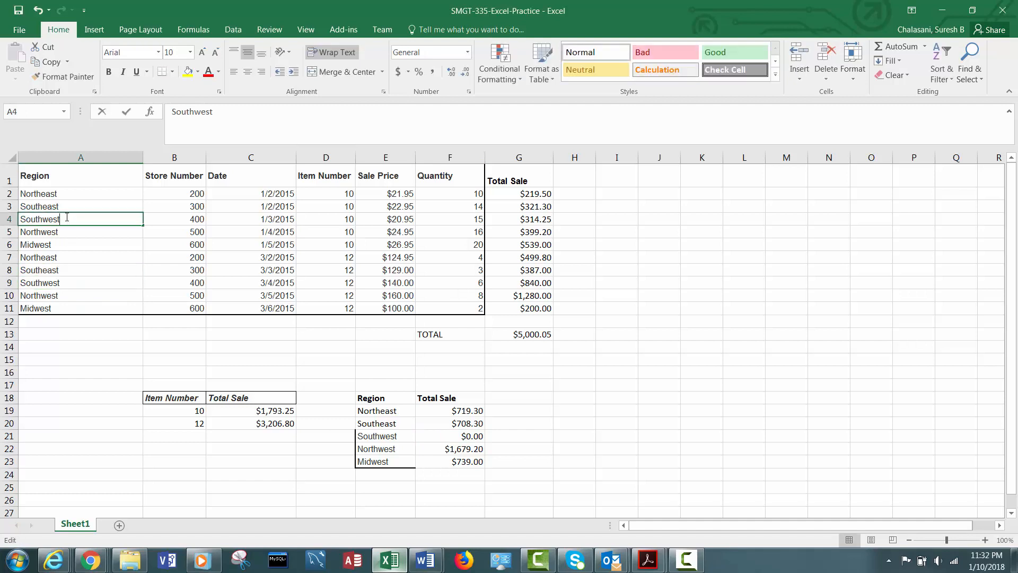
{"action": "double_click", "coordinate": [63, 218]}
{"action": "key", "text": "Escape"}
- Fill the SUMIF formula from F20 down through F23 again
{"action": "left_click", "coordinate": [469, 424]}
{"action": "left_click_drag", "start_coordinate": [484, 428], "coordinate": [481, 463]}
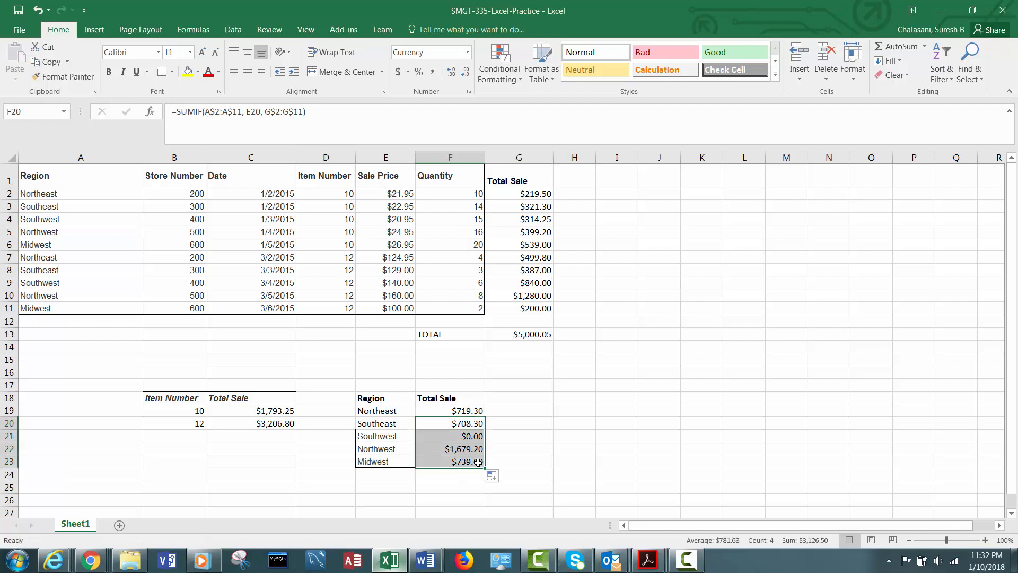
{"action": "left_click", "coordinate": [455, 432]}
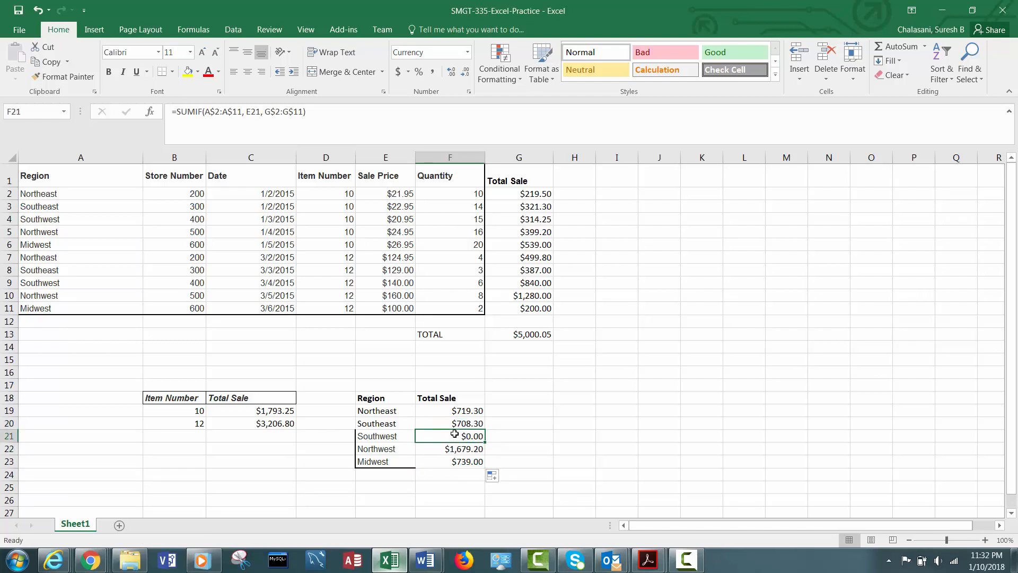
- Remove the trailing space from the Southwest label in E21
{"action": "left_click", "coordinate": [390, 437]}
{"action": "double_click", "coordinate": [404, 437]}
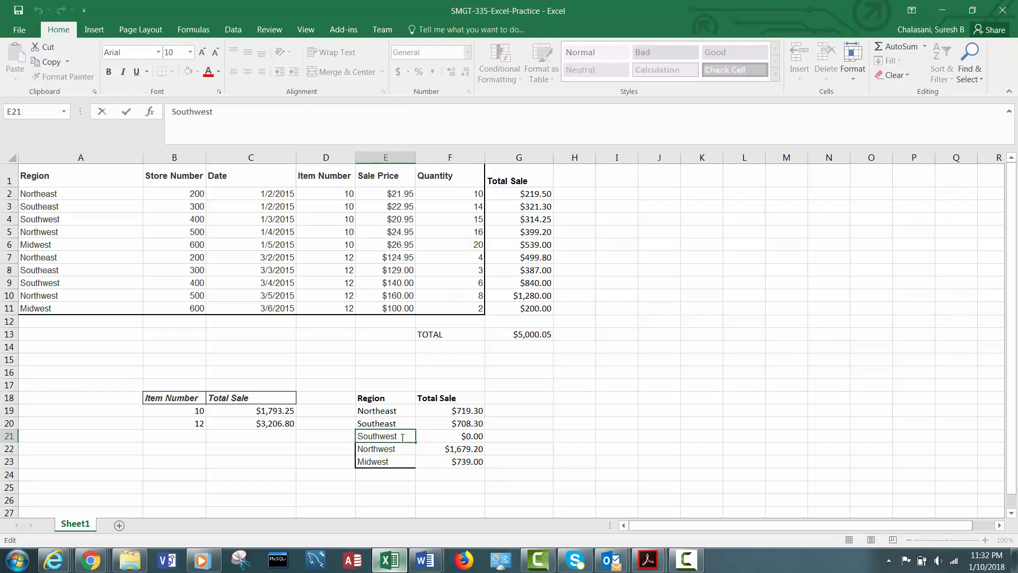
{"action": "left_click_drag", "start_coordinate": [403, 437], "coordinate": [398, 435]}
{"action": "key", "text": "BackSpace"}
{"action": "key", "text": "ctrl+Return"}
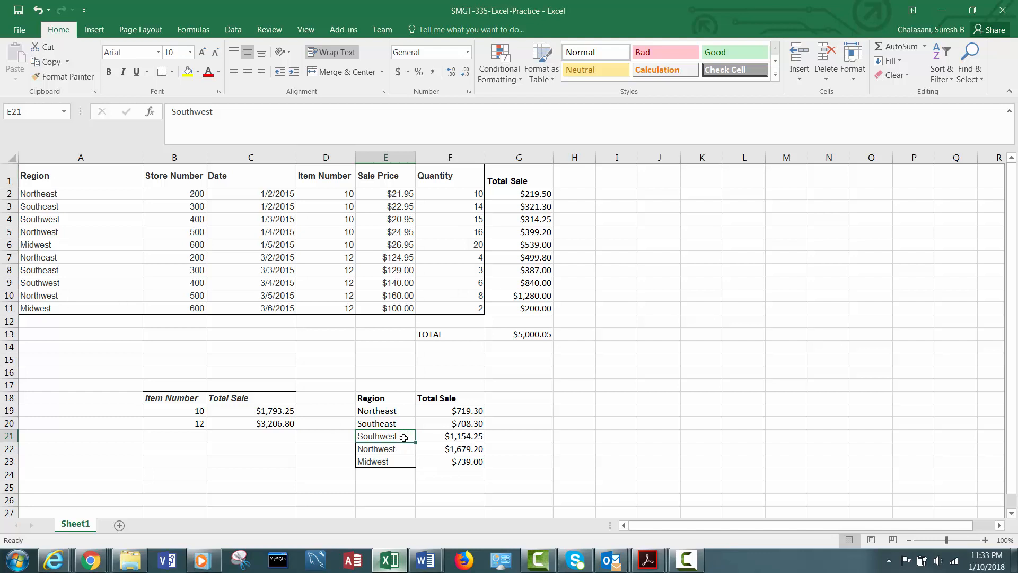
{"action": "left_click", "coordinate": [458, 436]}
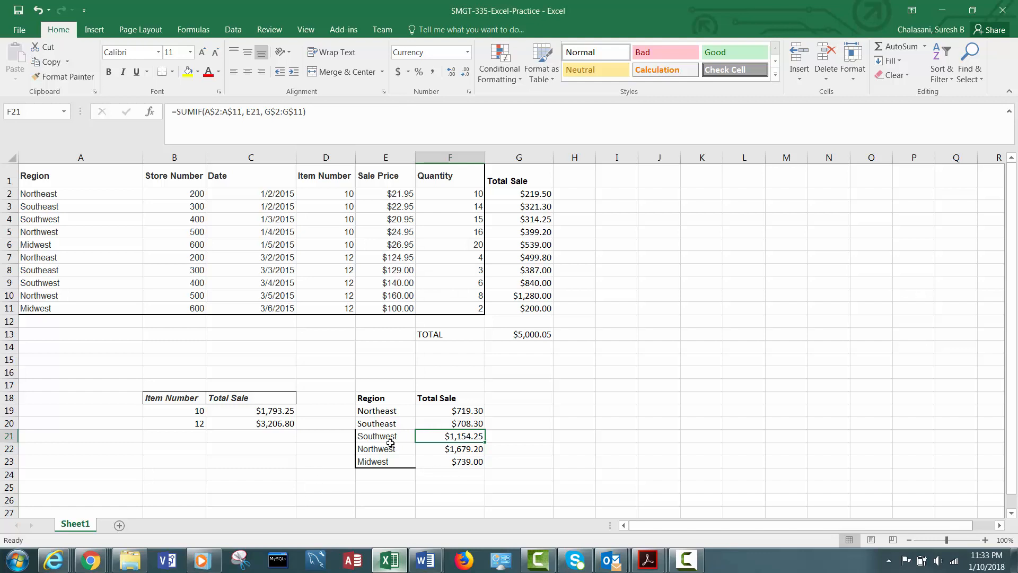
- Switch to the browser to read the assignment's next task, then return to the workbook
{"action": "mouse_move", "coordinate": [105, 558]}
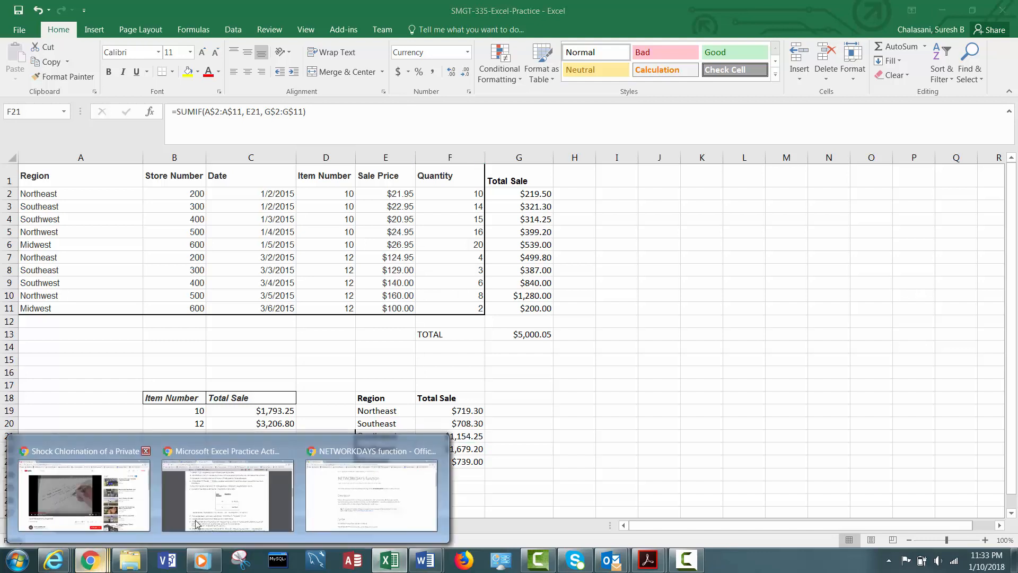
{"action": "left_click", "coordinate": [228, 493]}
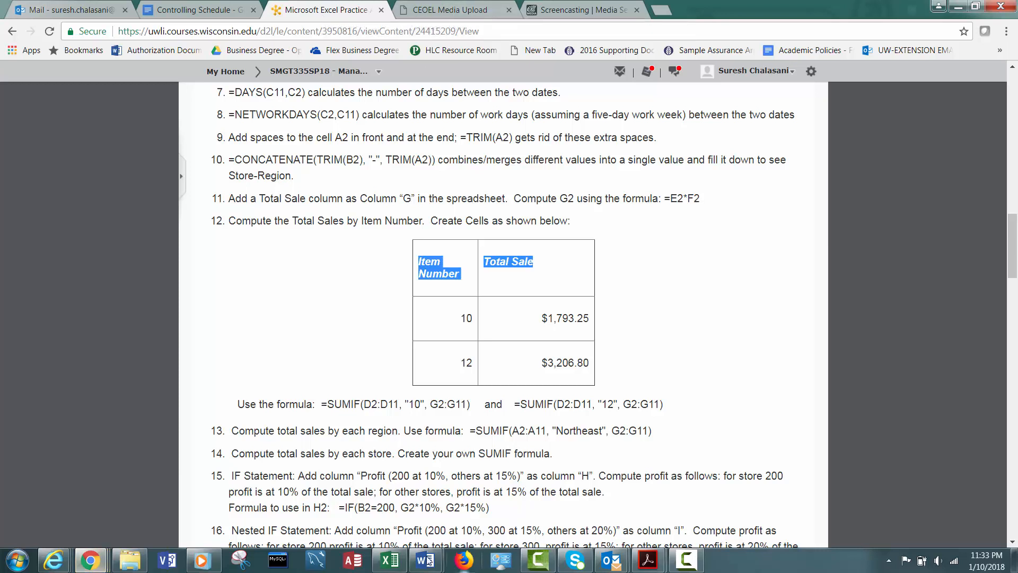
{"action": "left_click", "coordinate": [391, 561]}
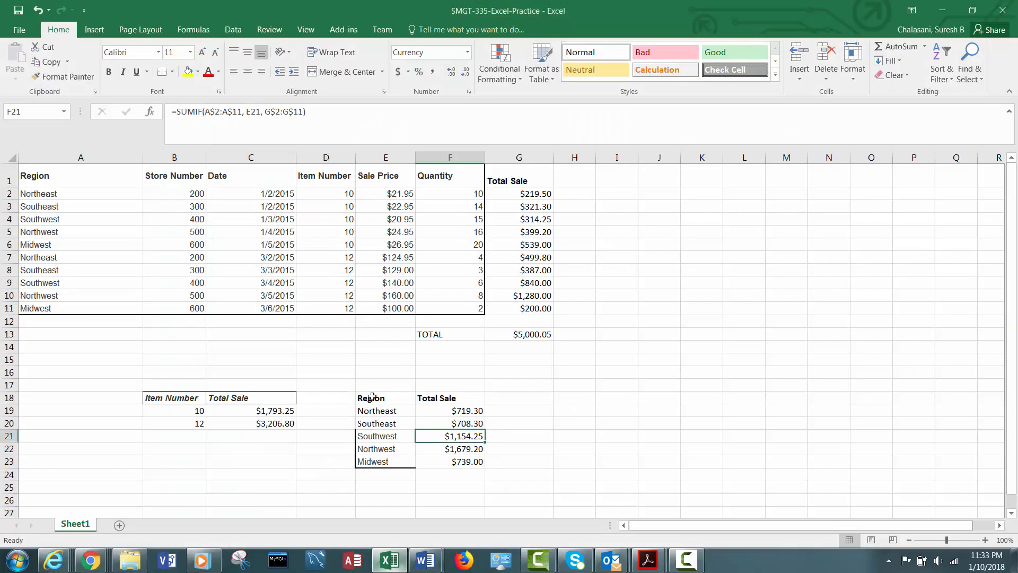
- Copy the region summary table E18:F23 and paste it starting at H18
{"action": "left_click_drag", "start_coordinate": [370, 400], "coordinate": [464, 462]}
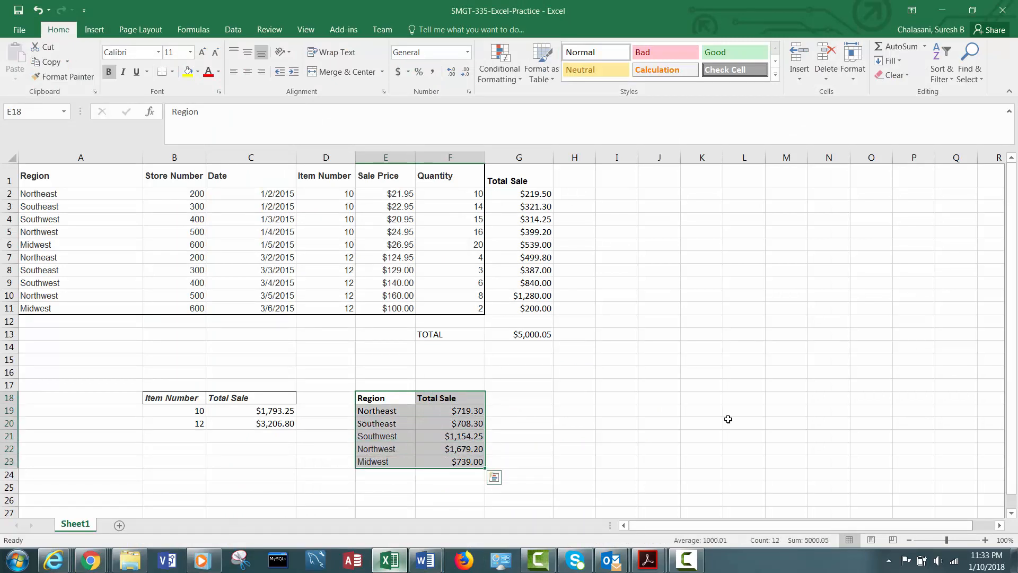
{"action": "key", "text": "ctrl+c"}
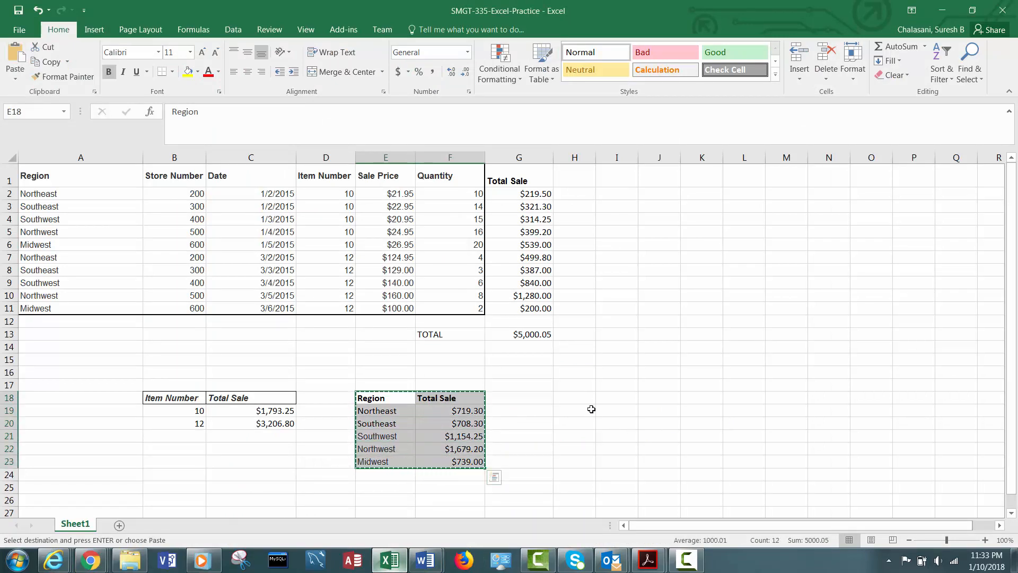
{"action": "left_click", "coordinate": [586, 401]}
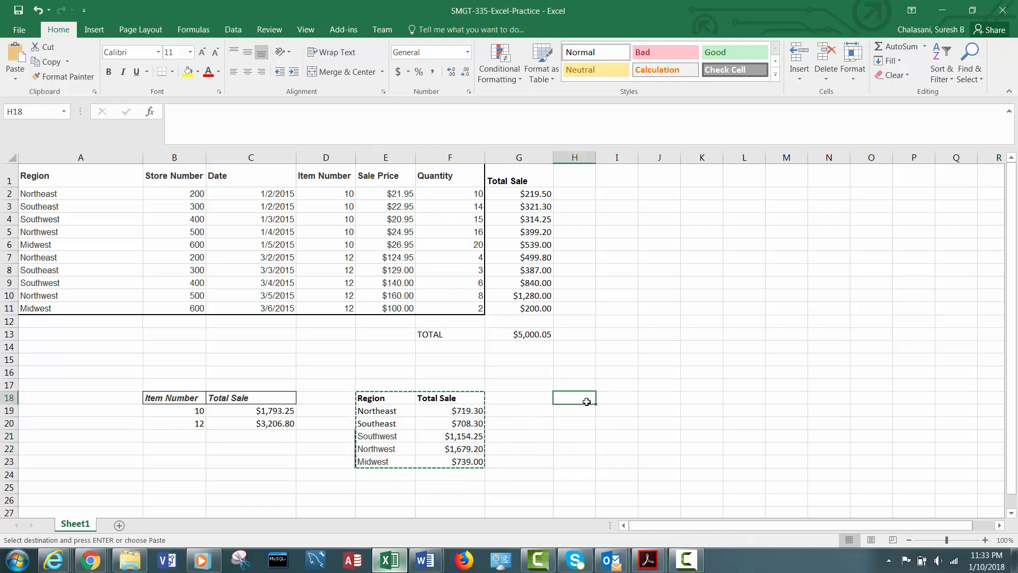
{"action": "key", "text": "ctrl+v"}
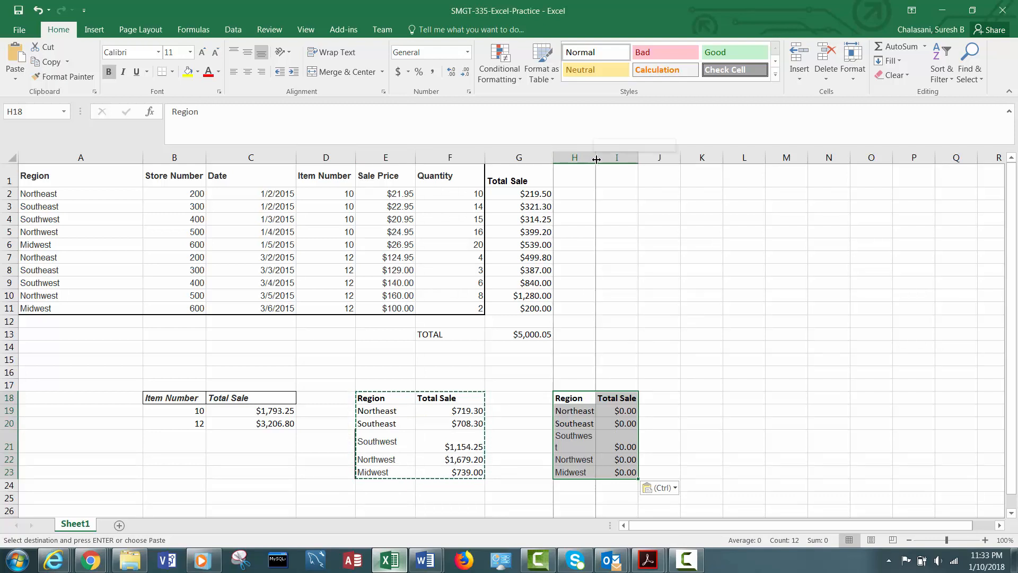
- Widen column H to fit the pasted labels and leave copy mode
{"action": "left_click_drag", "start_coordinate": [593, 159], "coordinate": [633, 160]}
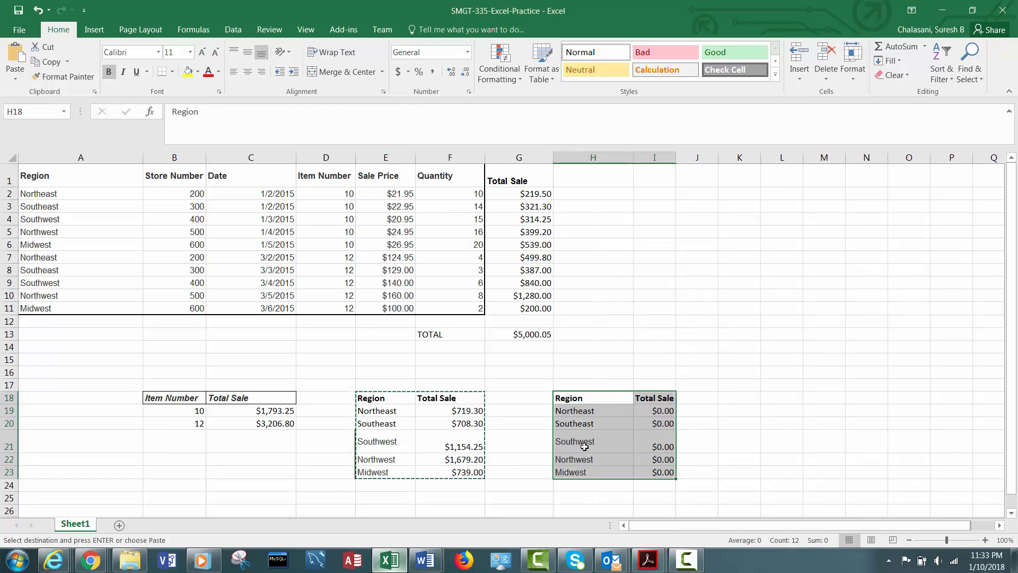
{"action": "left_click", "coordinate": [586, 411]}
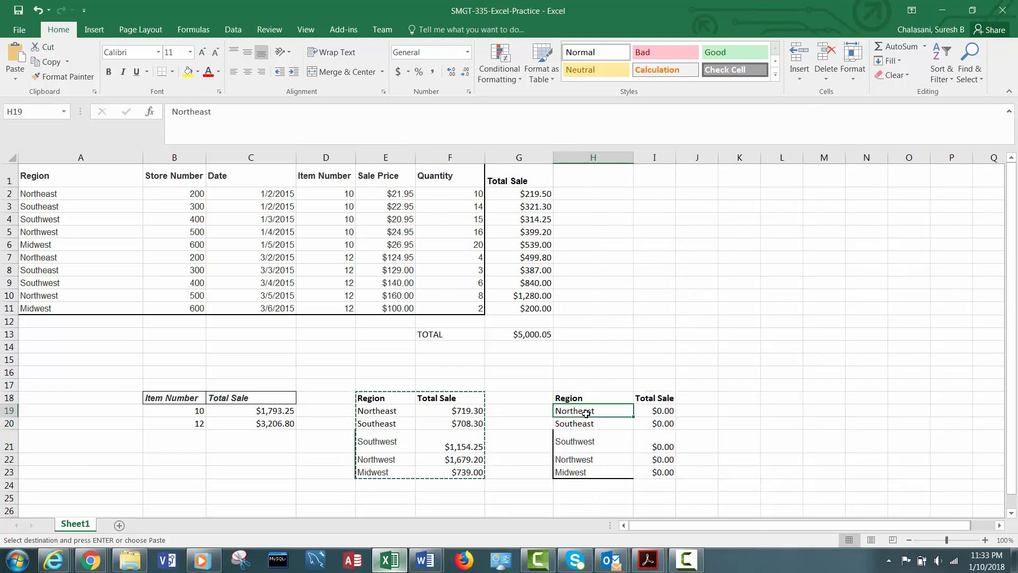
{"action": "key", "text": "Escape"}
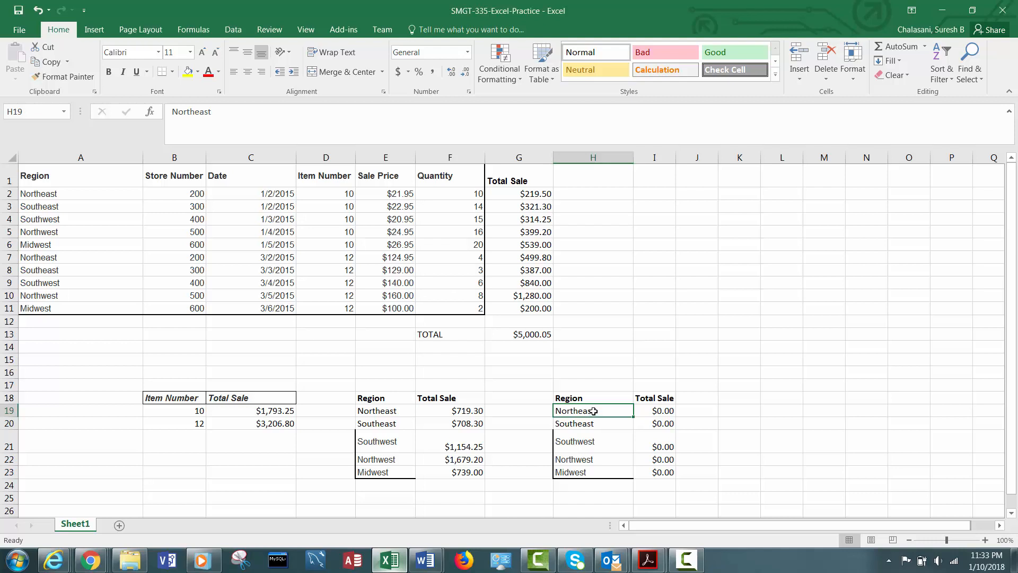
- Rename the pasted table's header in H18 to Store
{"action": "double_click", "coordinate": [586, 399]}
{"action": "left_click_drag", "start_coordinate": [584, 398], "coordinate": [551, 388]}
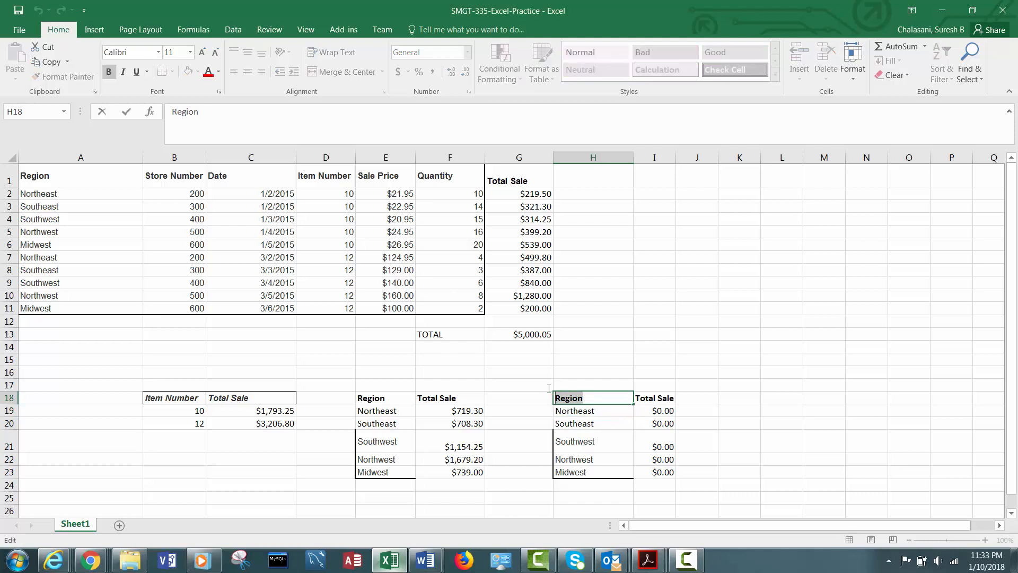
{"action": "type", "text": "Store"}
{"action": "key", "text": "ctrl+Return"}
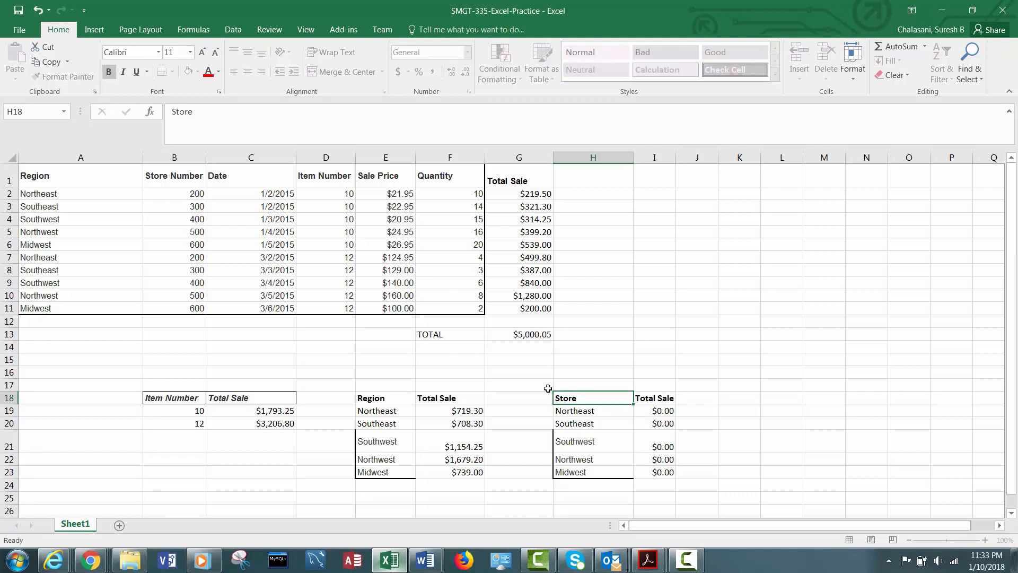
{"action": "left_click", "coordinate": [198, 196]}
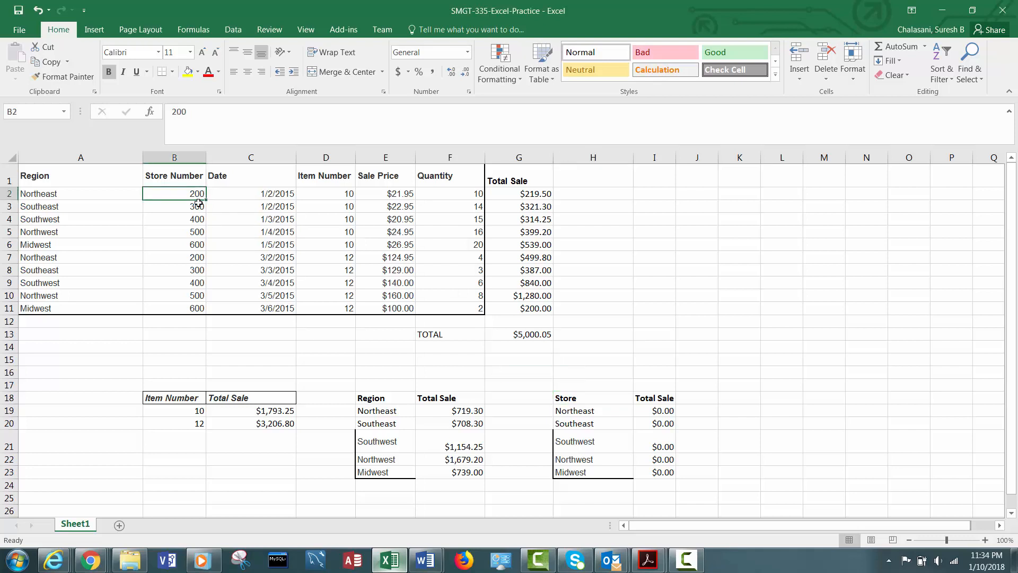
- Copy the store numbers 200 to 600 from B2:B6 into H19:H23 of the Store table
{"action": "left_click_drag", "start_coordinate": [198, 203], "coordinate": [200, 238]}
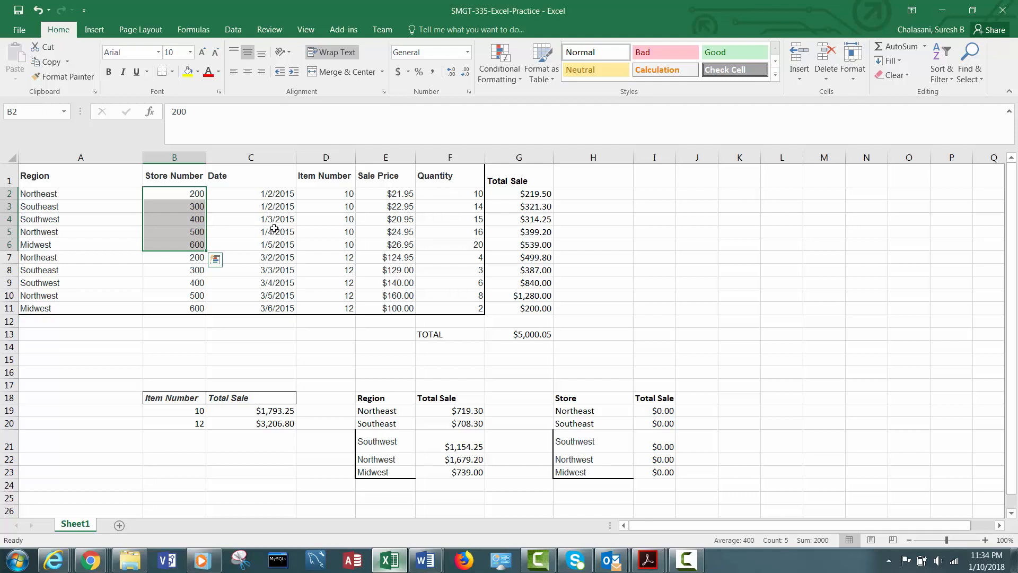
{"action": "key", "text": "ctrl+c"}
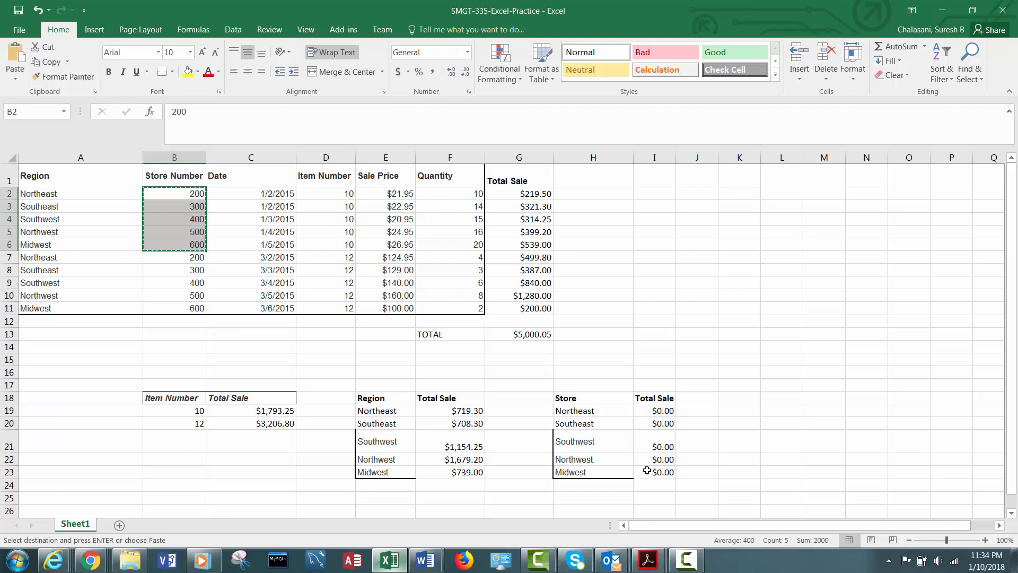
{"action": "left_click_drag", "start_coordinate": [568, 411], "coordinate": [587, 473]}
{"action": "key", "text": "ctrl+v"}
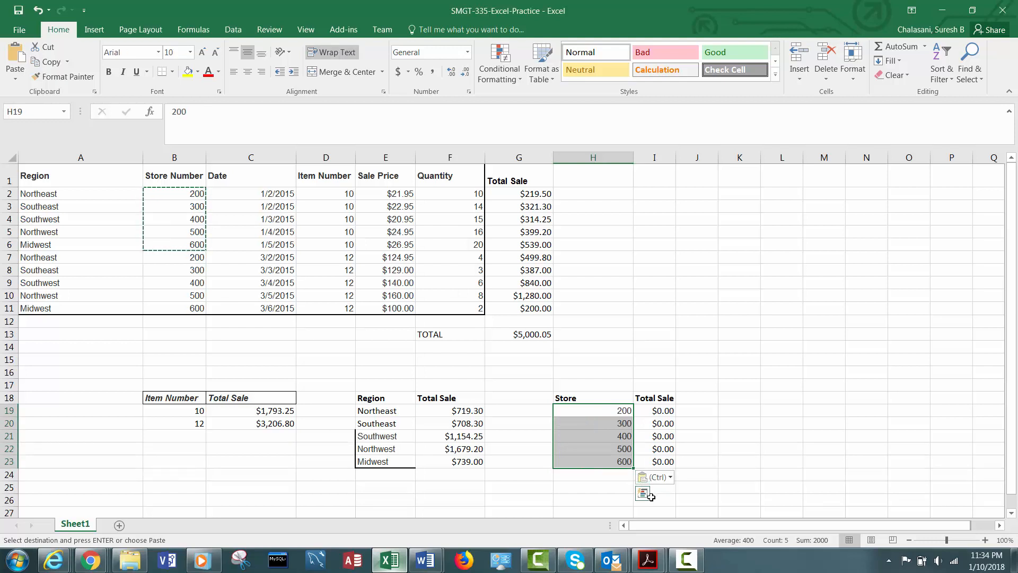
- Change the criteria range of the SUMIF formula in I19 to B$2:B$11
{"action": "left_click", "coordinate": [657, 410]}
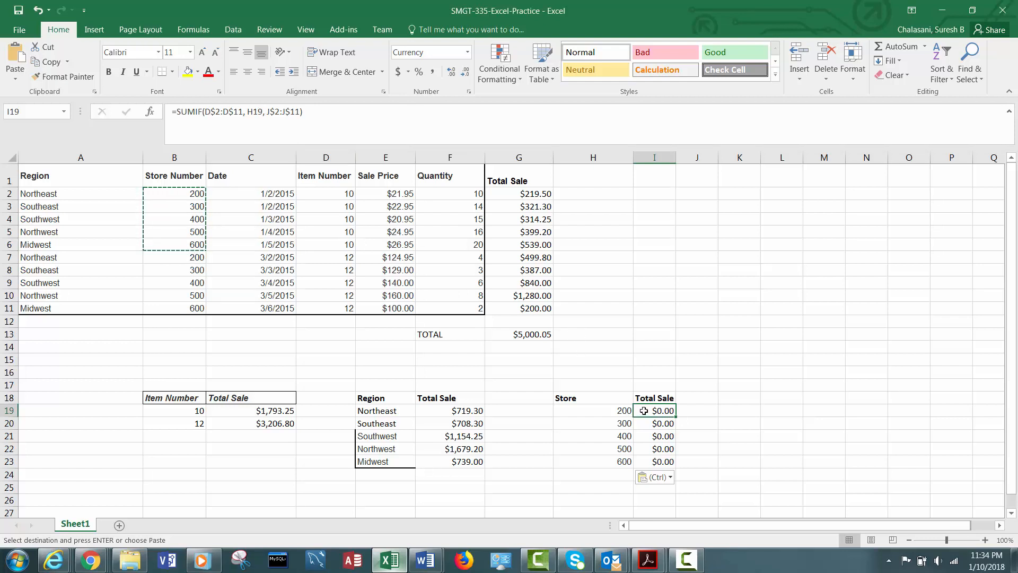
{"action": "left_click", "coordinate": [207, 113]}
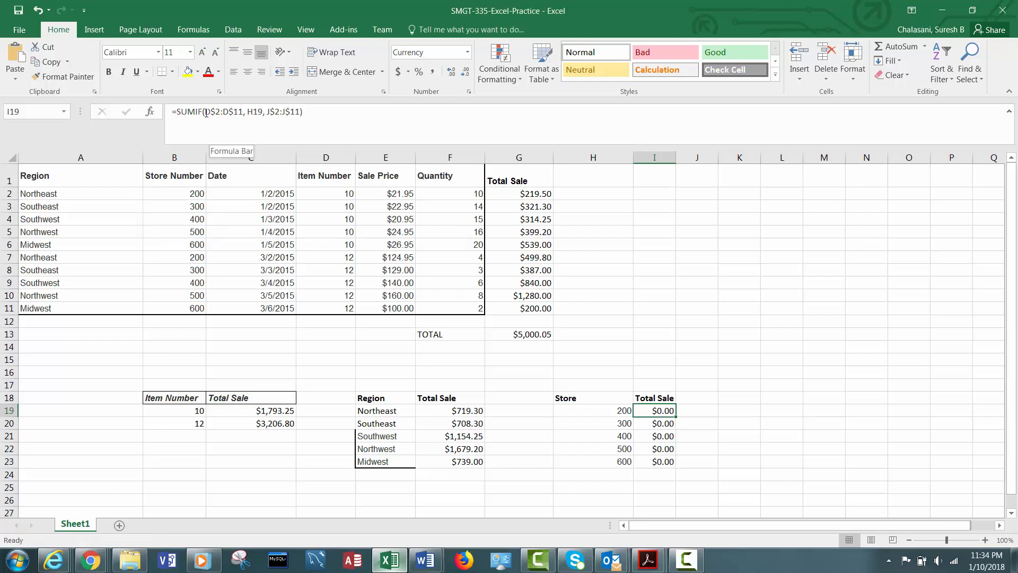
{"action": "type", "text": "B"}
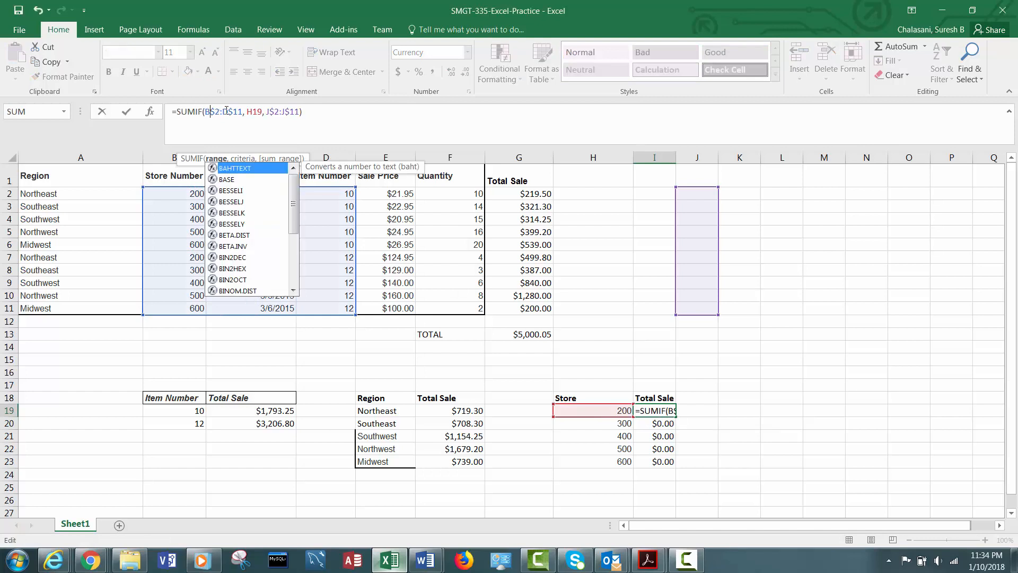
{"action": "left_click", "coordinate": [227, 111]}
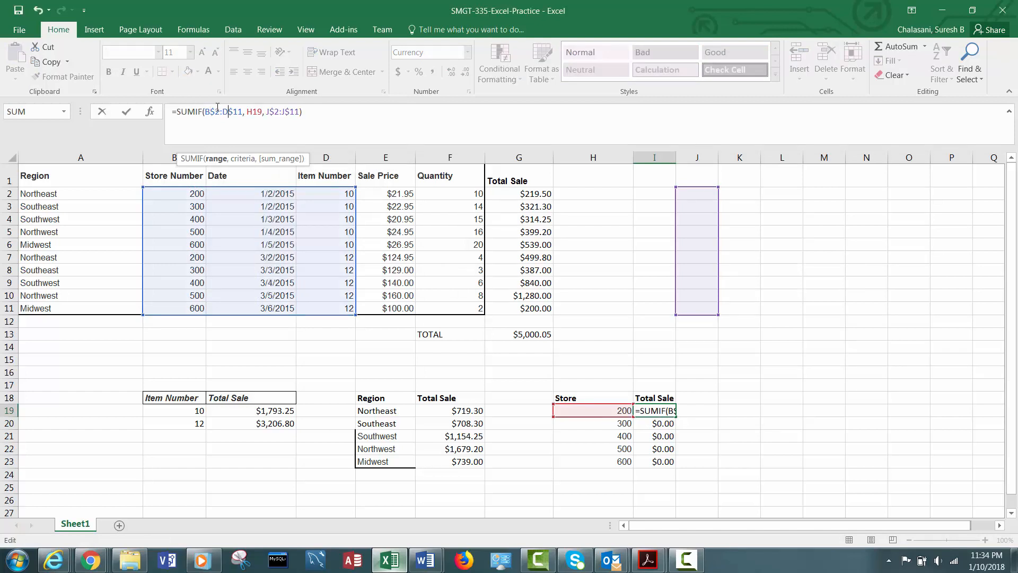
{"action": "left_click_drag", "start_coordinate": [228, 111], "coordinate": [229, 113]}
{"action": "left_click", "coordinate": [224, 112]}
{"action": "type", "text": "B"}
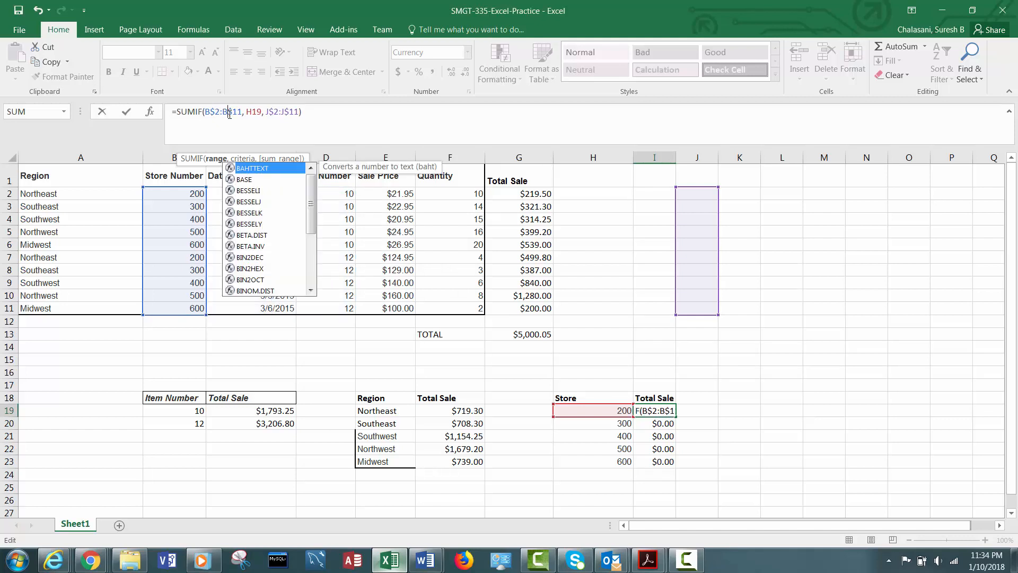
{"action": "key", "text": "Escape"}
{"action": "key", "text": "Escape"}
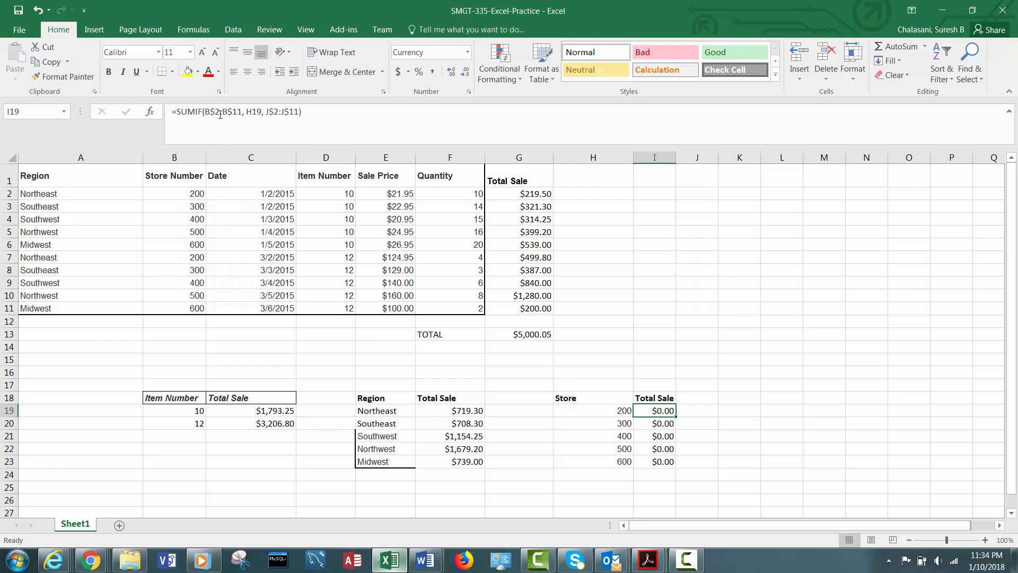
- Fill the I19 SUMIF formula down through I23
{"action": "left_click", "coordinate": [220, 114]}
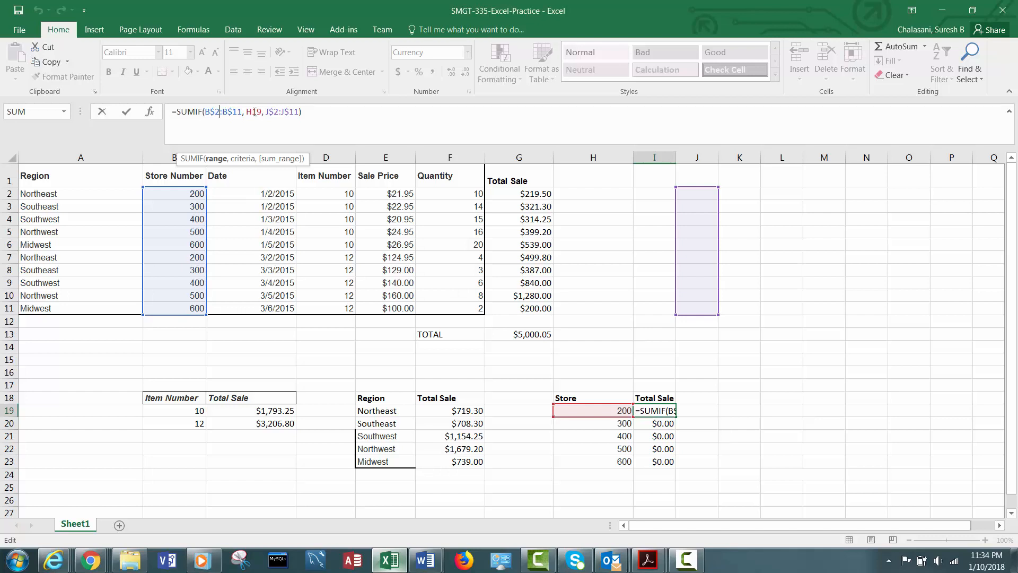
{"action": "left_click", "coordinate": [192, 192]}
{"action": "double_click", "coordinate": [192, 192]}
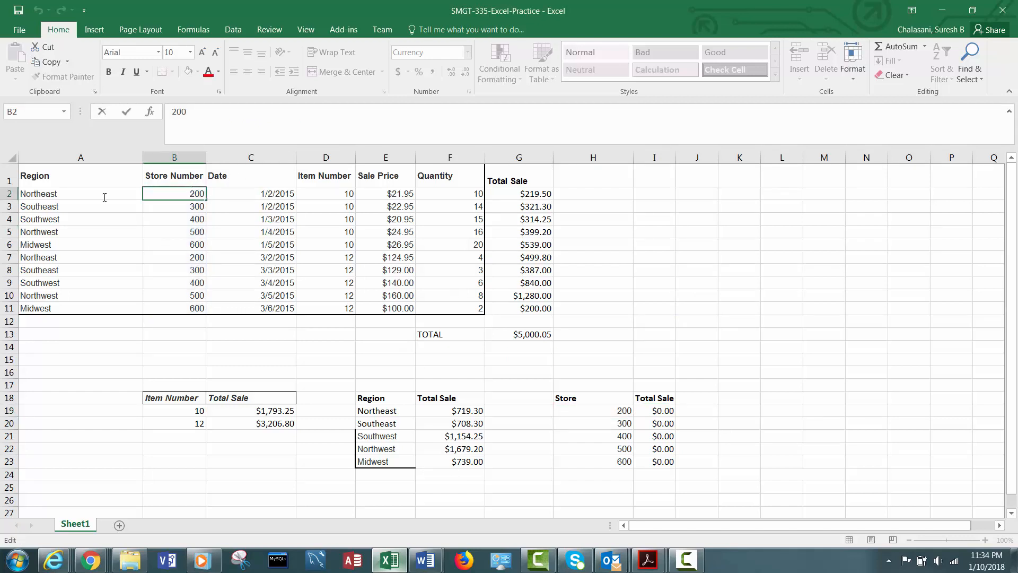
{"action": "double_click", "coordinate": [620, 410]}
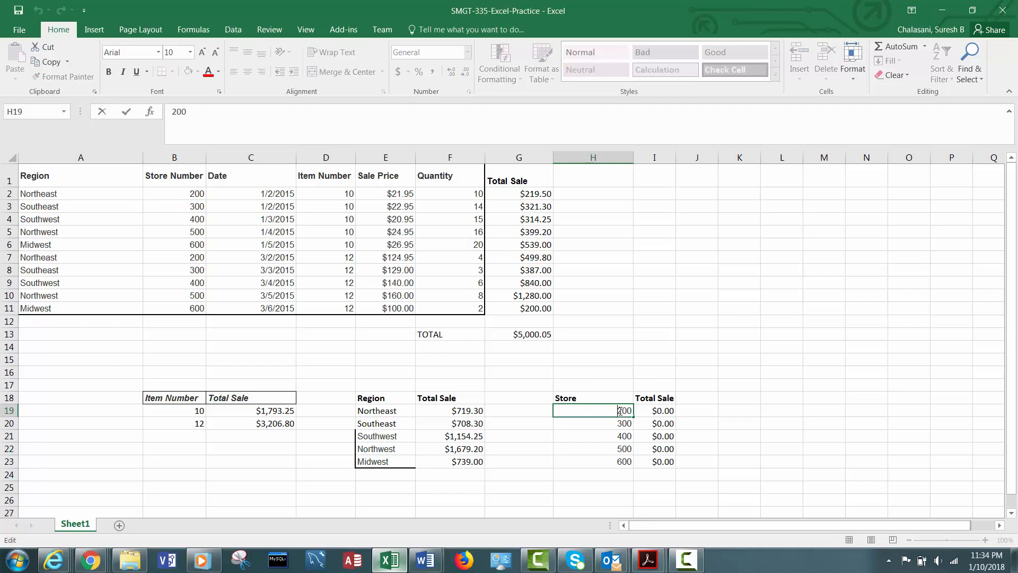
{"action": "left_click", "coordinate": [669, 410]}
{"action": "left_click_drag", "start_coordinate": [677, 417], "coordinate": [677, 466]}
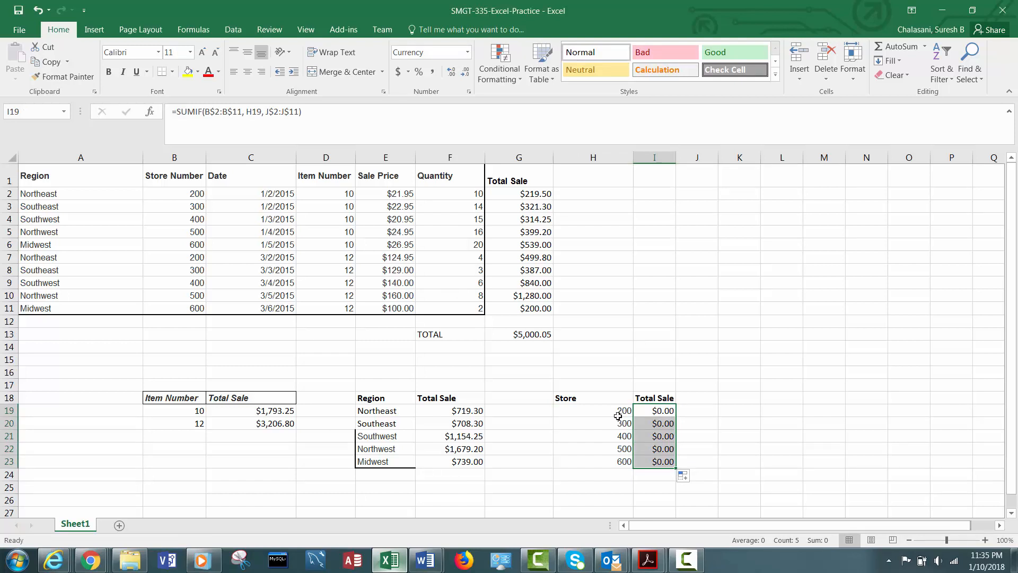
- Set the sum range in I19's SUMIF to G$2:G$11 and fill the formula down to I23
{"action": "left_click", "coordinate": [619, 412]}
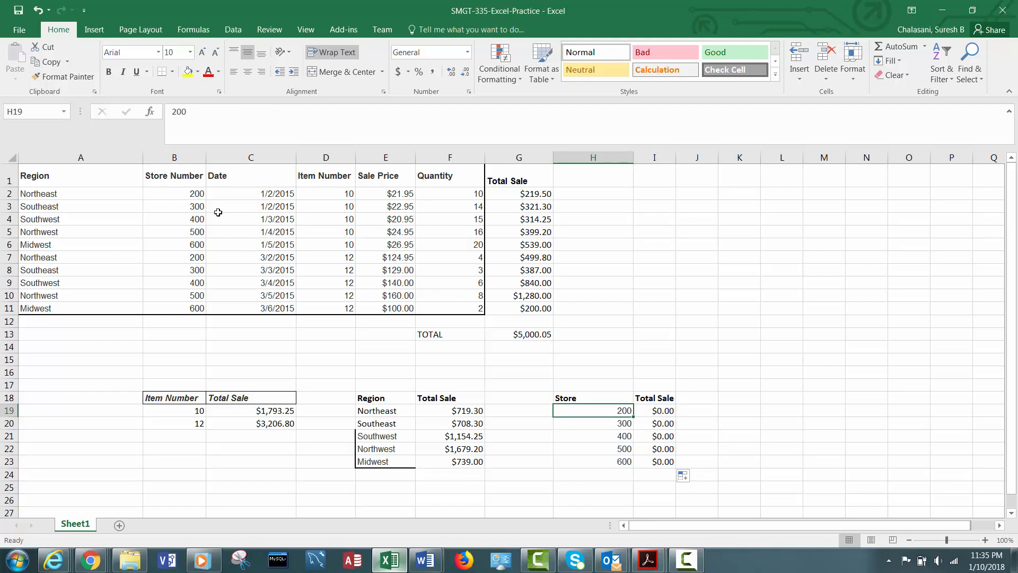
{"action": "left_click", "coordinate": [180, 196]}
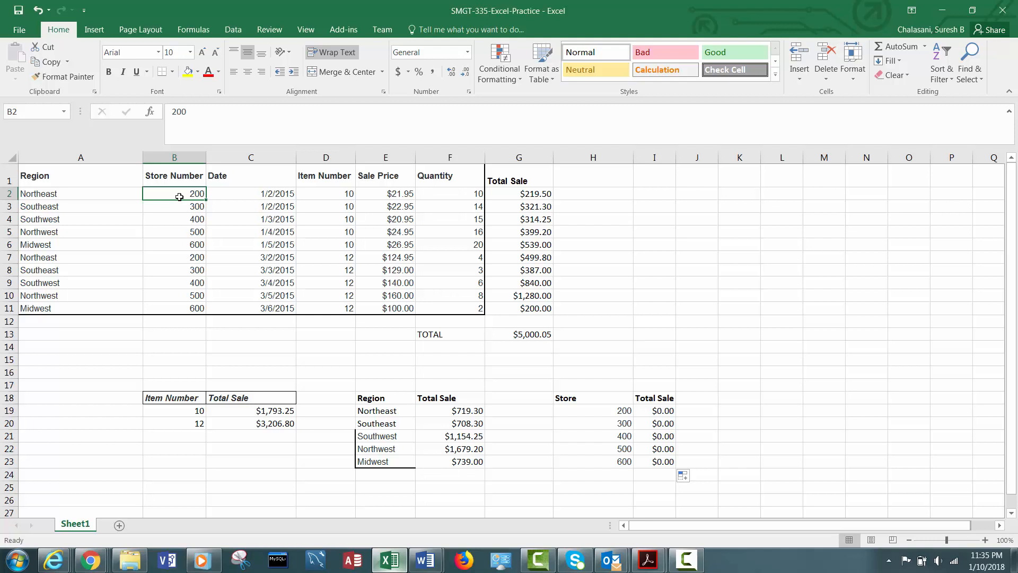
{"action": "left_click", "coordinate": [657, 409]}
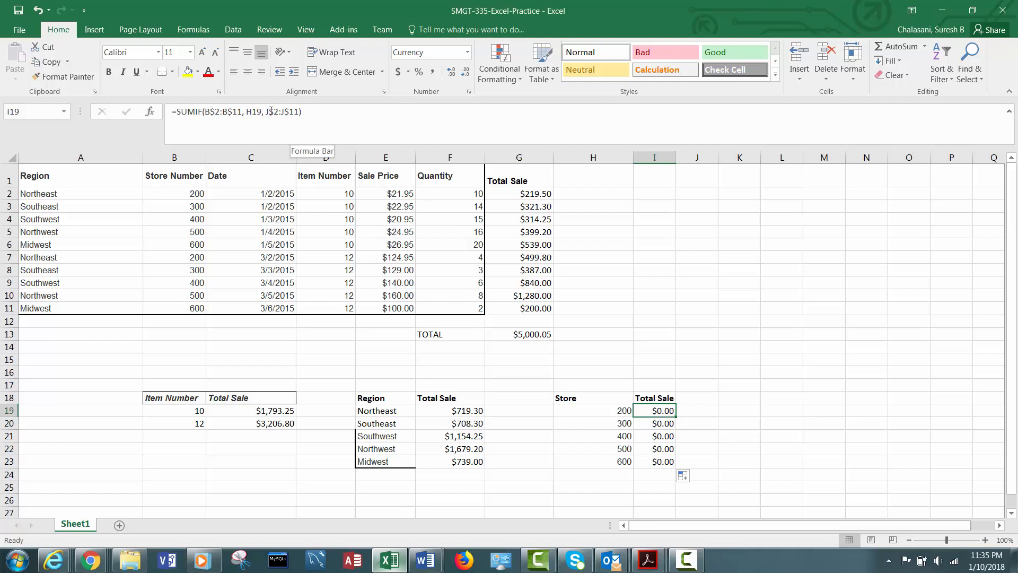
{"action": "left_click", "coordinate": [271, 110]}
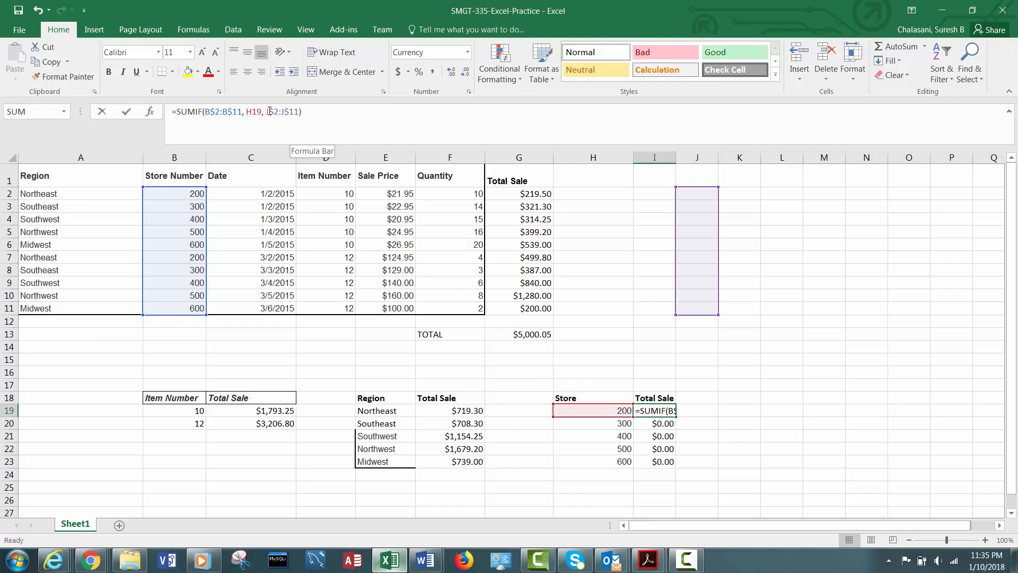
{"action": "left_click_drag", "start_coordinate": [269, 111], "coordinate": [266, 110]}
{"action": "type", "text": "G"}
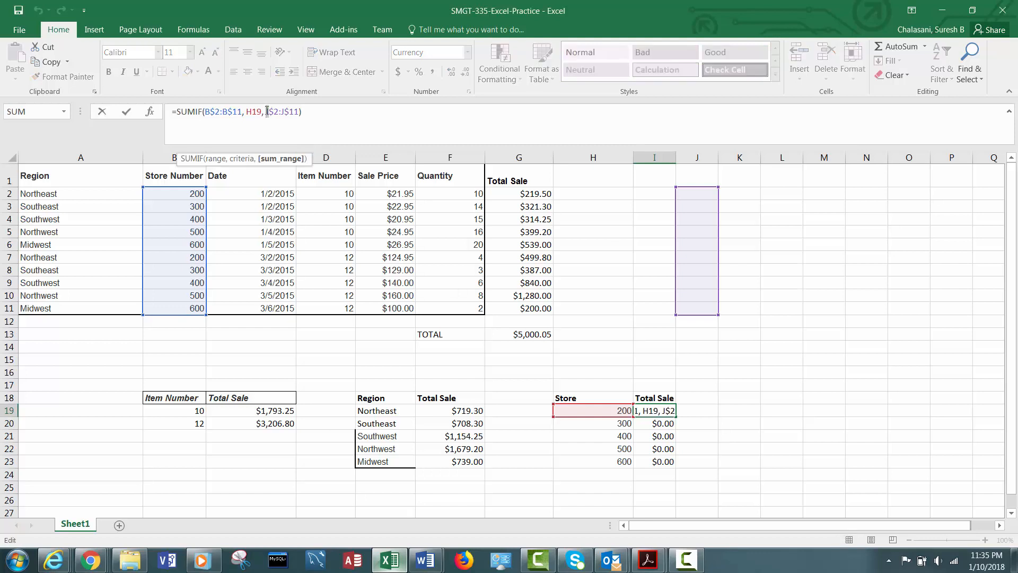
{"action": "left_click", "coordinate": [288, 111]}
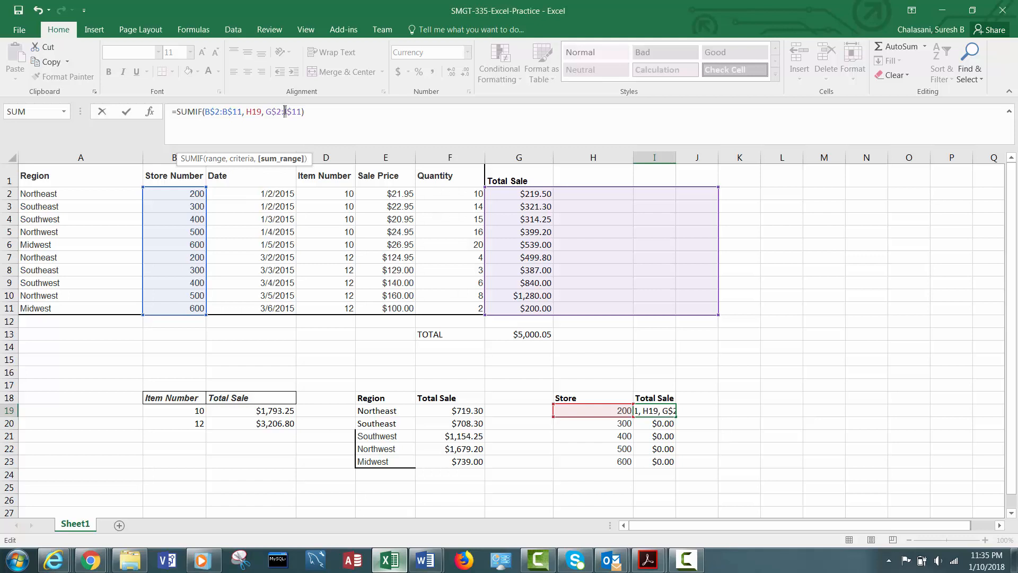
{"action": "type", "text": "G"}
{"action": "key", "text": "ctrl+Return"}
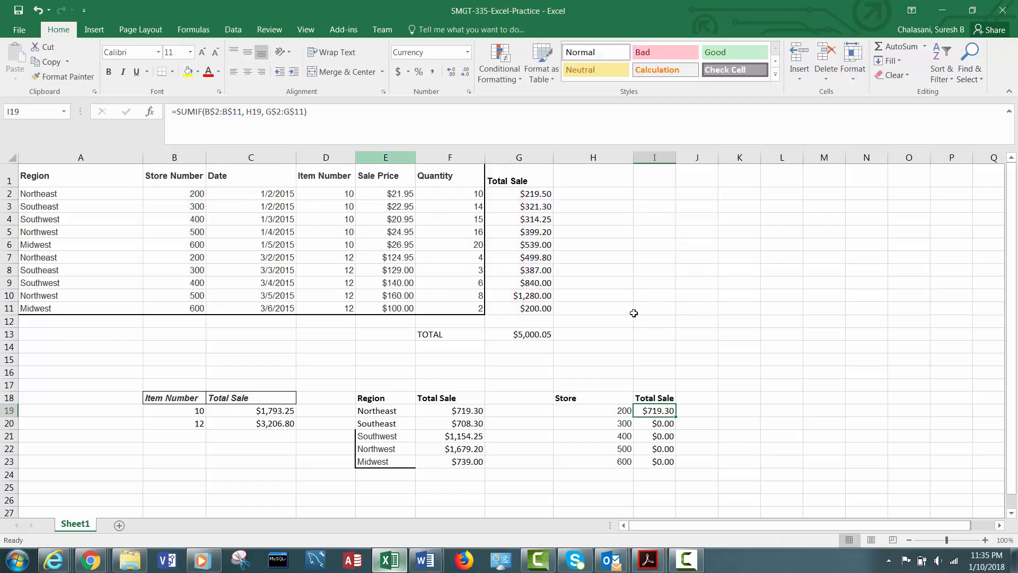
{"action": "left_click_drag", "start_coordinate": [676, 418], "coordinate": [679, 469]}
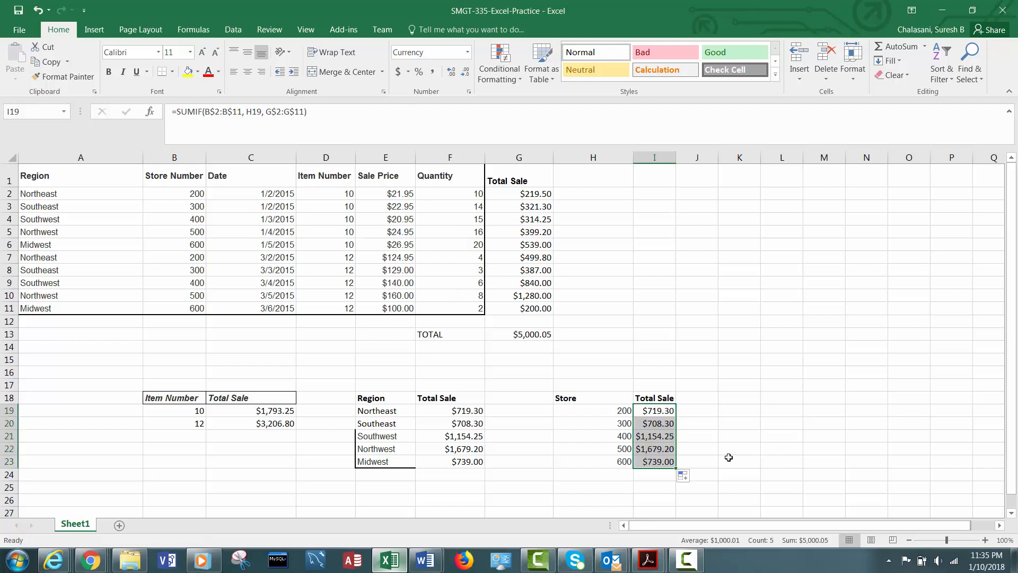
{"action": "left_click", "coordinate": [653, 409]}
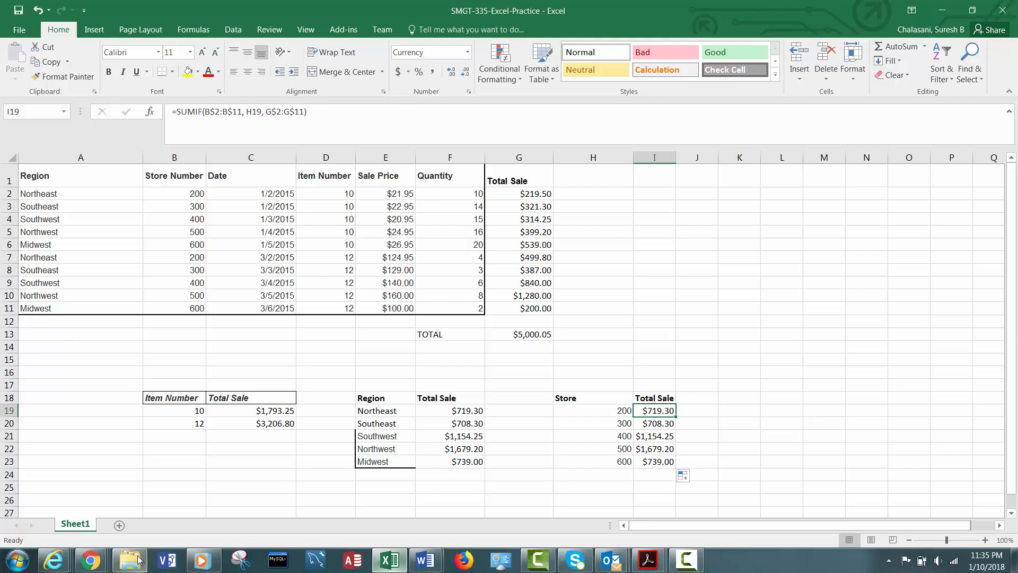
- Switch to the browser to check the store-sales task in the assignment, then return to the workbook
{"action": "left_click", "coordinate": [91, 560]}
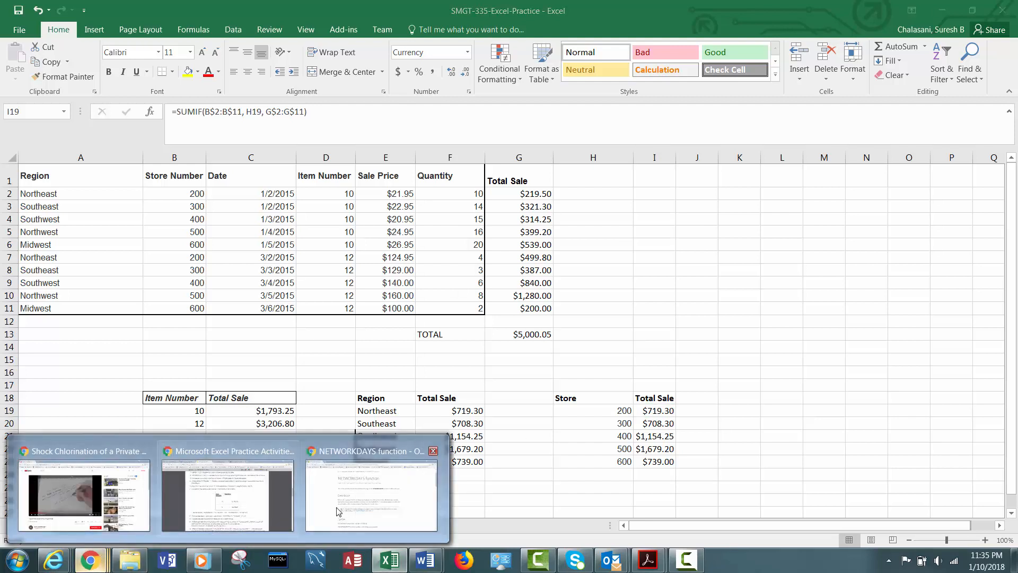
{"action": "left_click", "coordinate": [228, 496]}
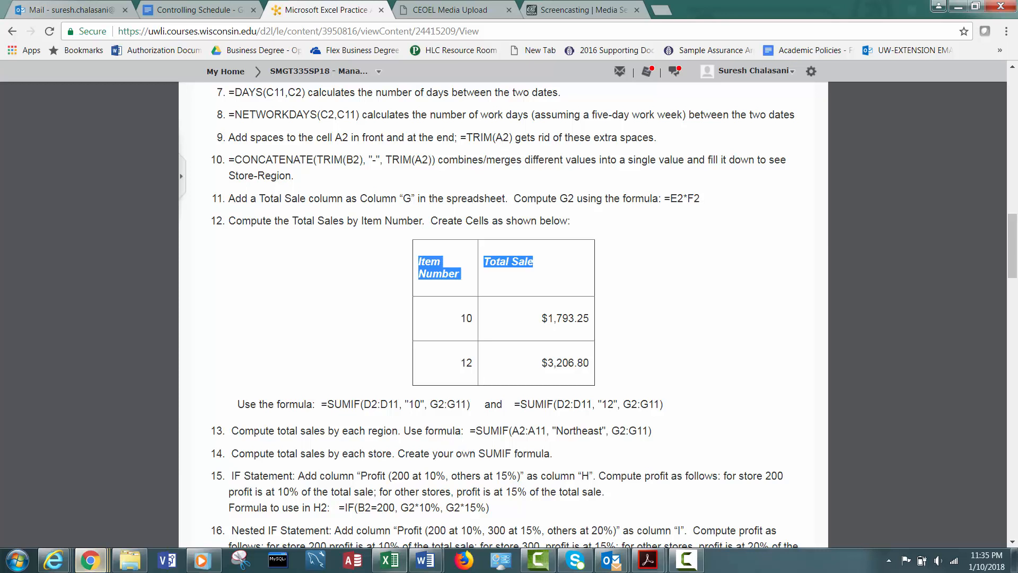
{"action": "left_click", "coordinate": [390, 559]}
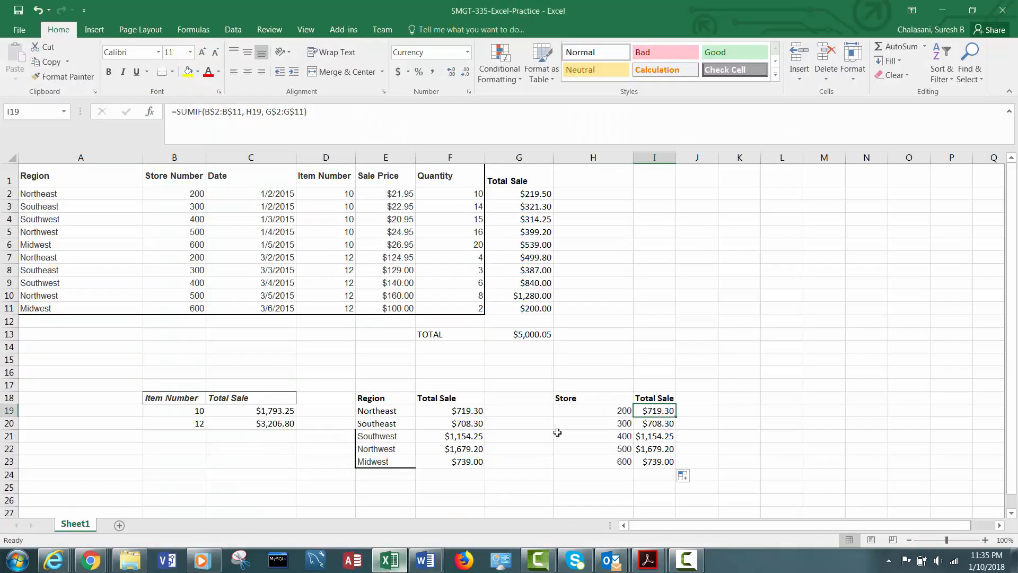
- Review the store numbers and the SUMIF formula in I19 without changing them
{"action": "left_click", "coordinate": [626, 411]}
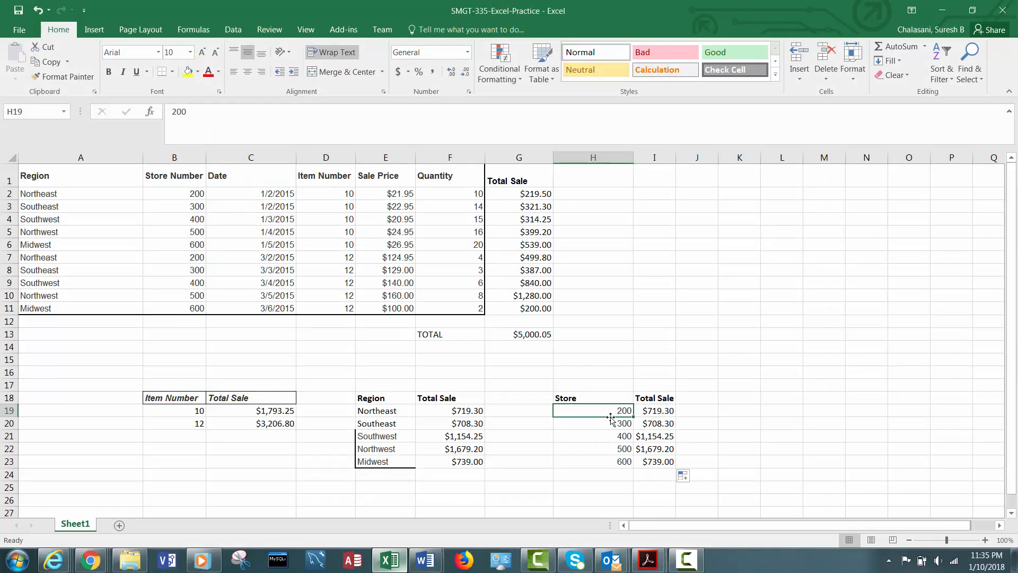
{"action": "left_click", "coordinate": [662, 412]}
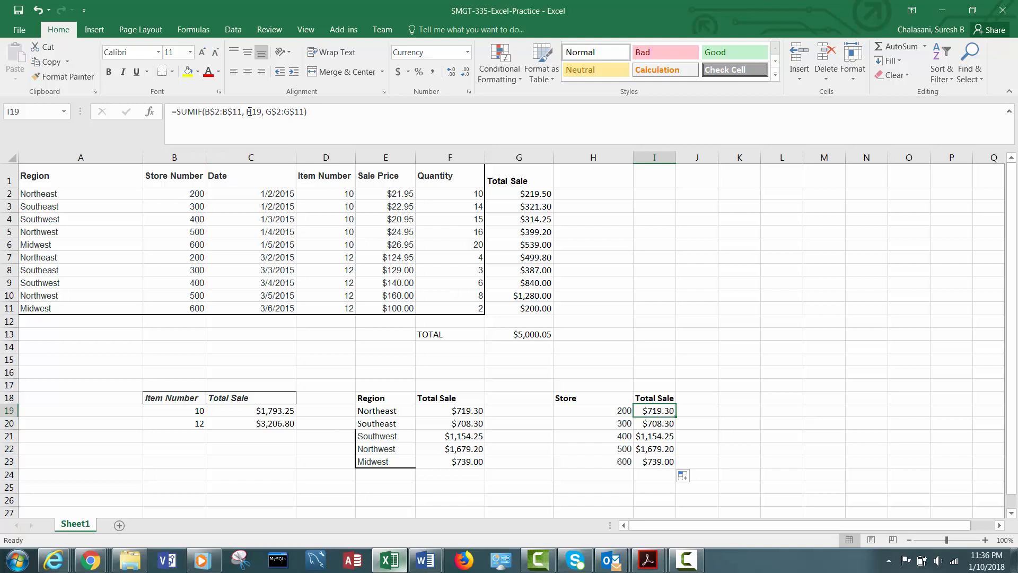
{"action": "left_click", "coordinate": [599, 412]}
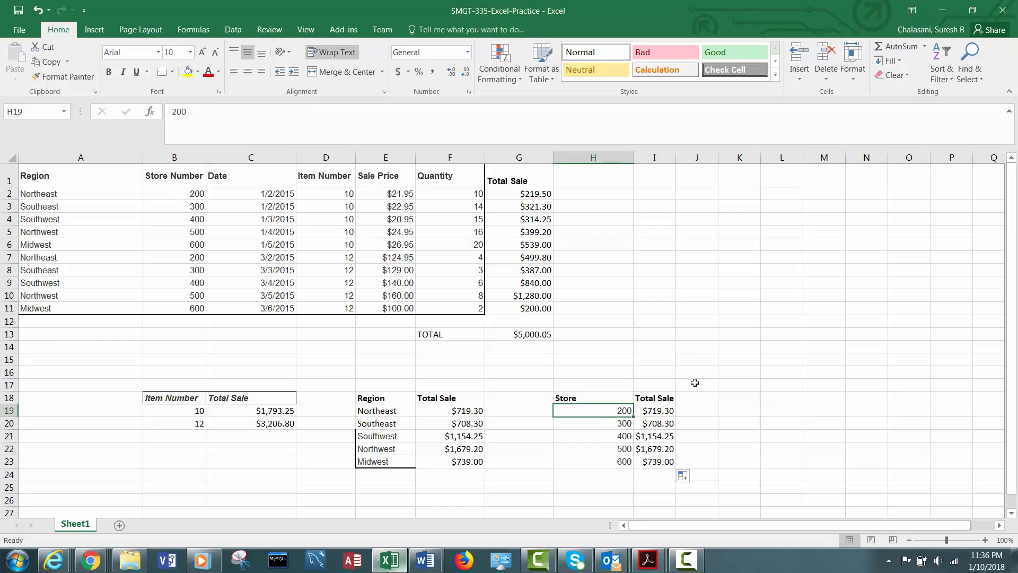
{"action": "left_click", "coordinate": [650, 409]}
{"action": "left_click", "coordinate": [281, 111]}
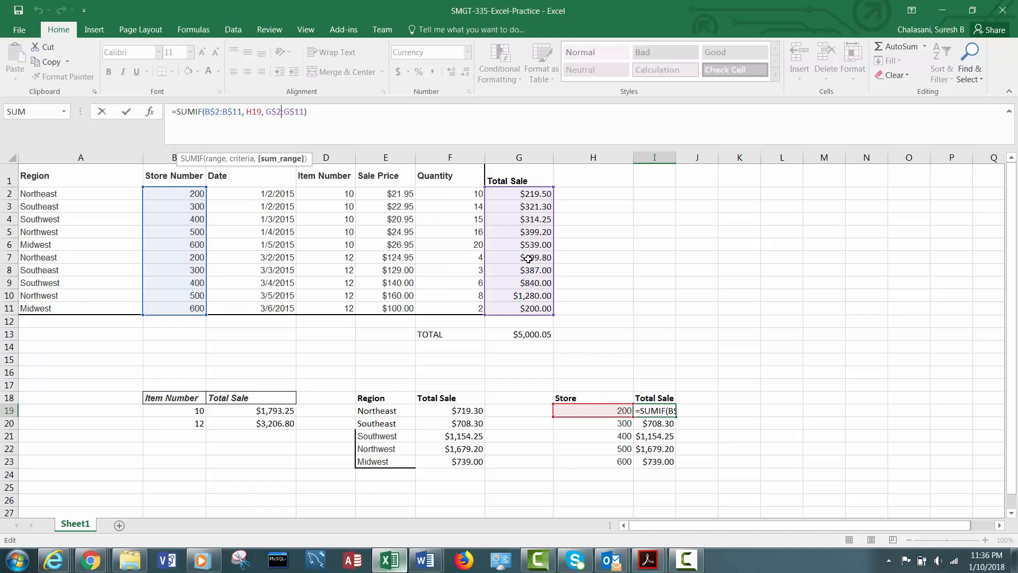
{"action": "key", "text": "Escape"}
{"action": "key", "text": "ctrl+Return"}
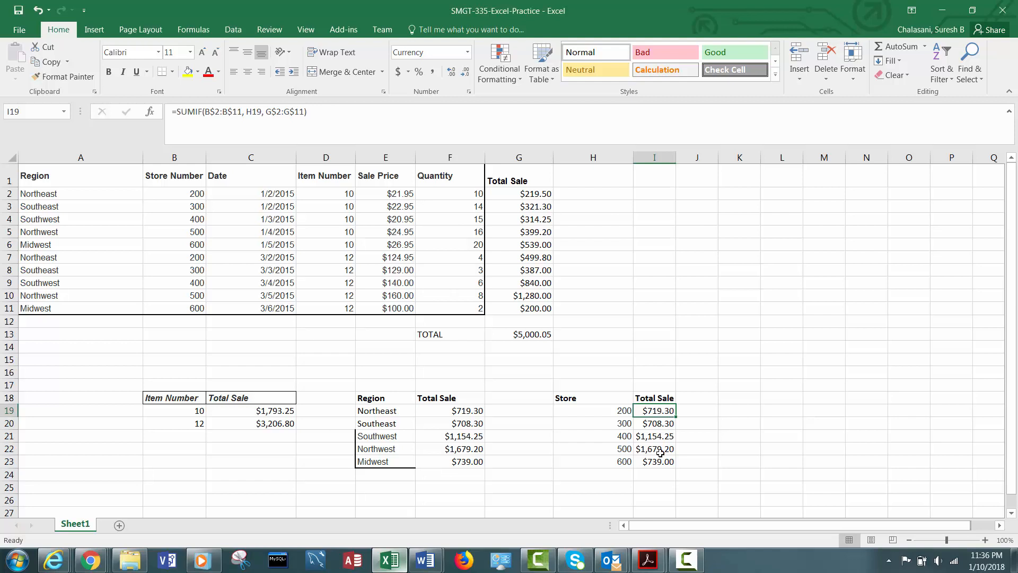
- Switch to the browser to read the assignment's next task
{"action": "mouse_move", "coordinate": [91, 560]}
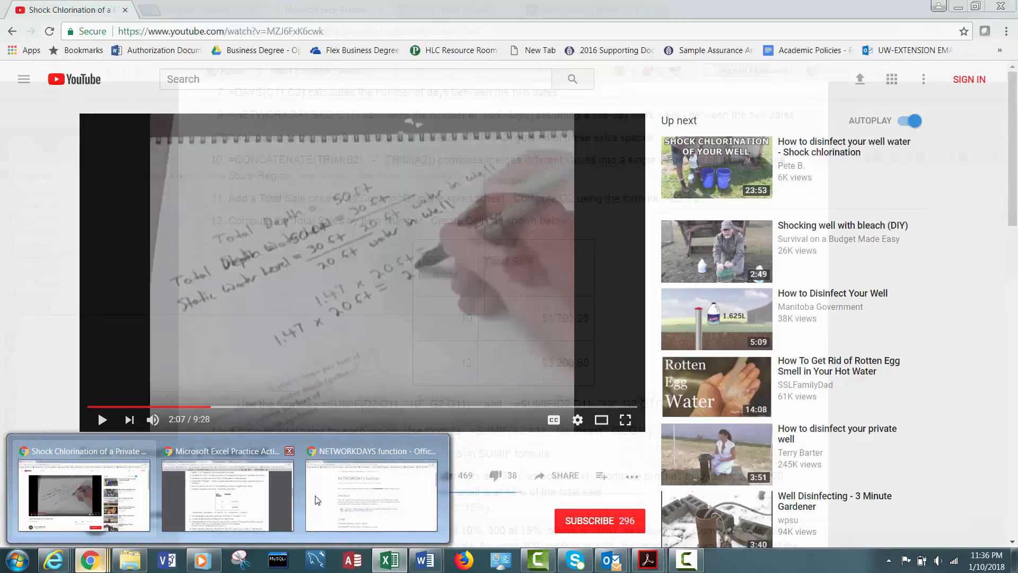
{"action": "left_click", "coordinate": [228, 496]}
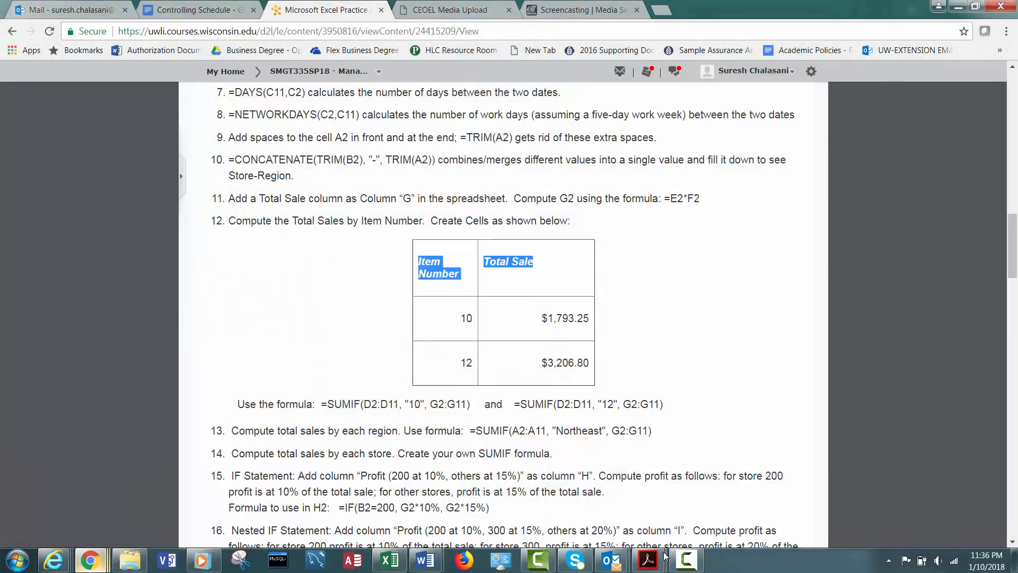
{"action": "left_click", "coordinate": [680, 558]}
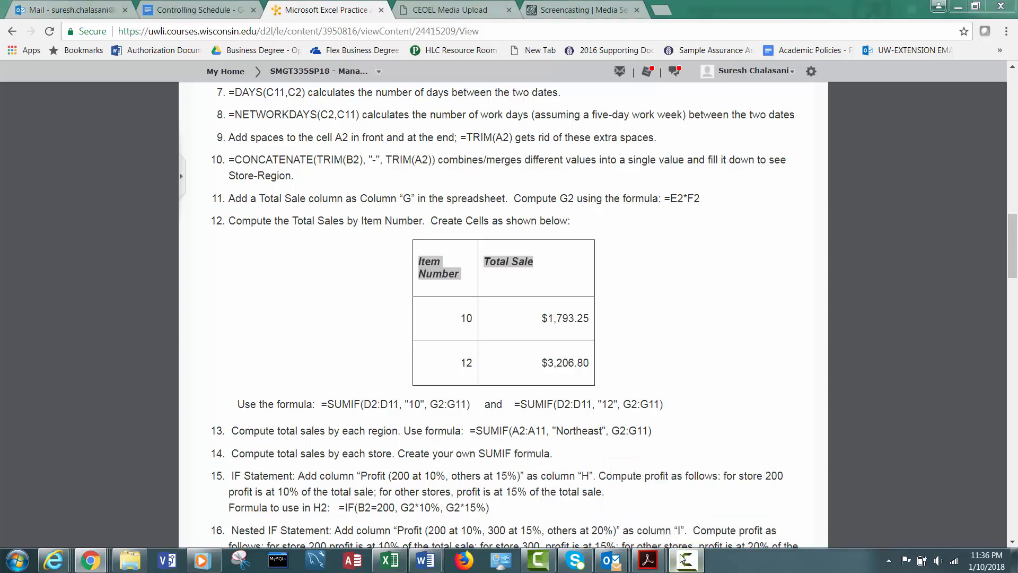